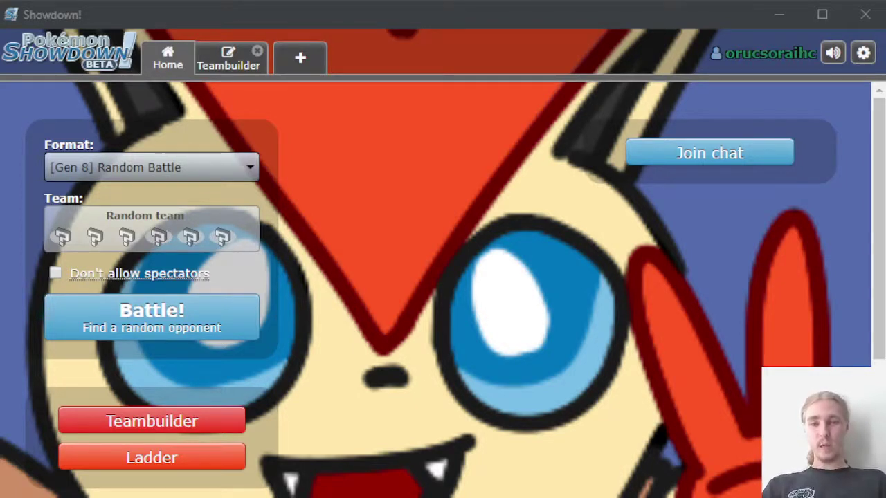
Step: Open the team Opponent W1 HERM in the Teambuilder and inspect Indeedee-F's EV spread and ability description
{"action": "left_click", "coordinate": [238, 66]}
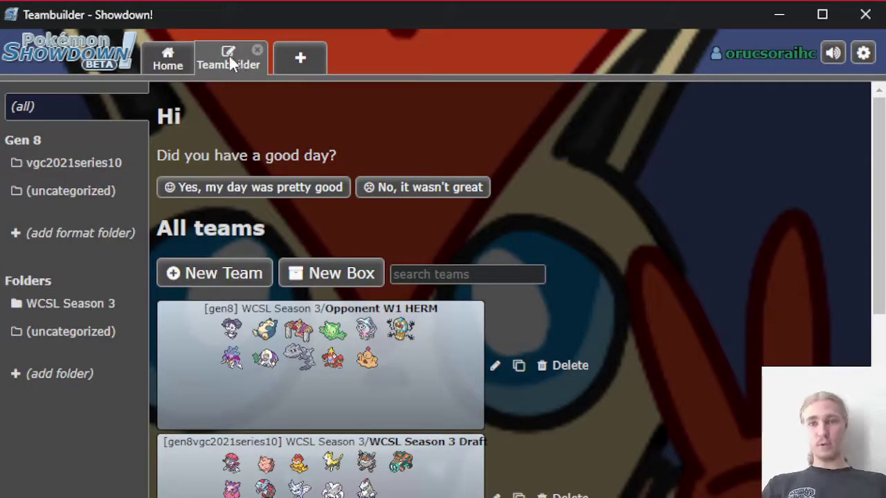
{"action": "left_click", "coordinate": [306, 358]}
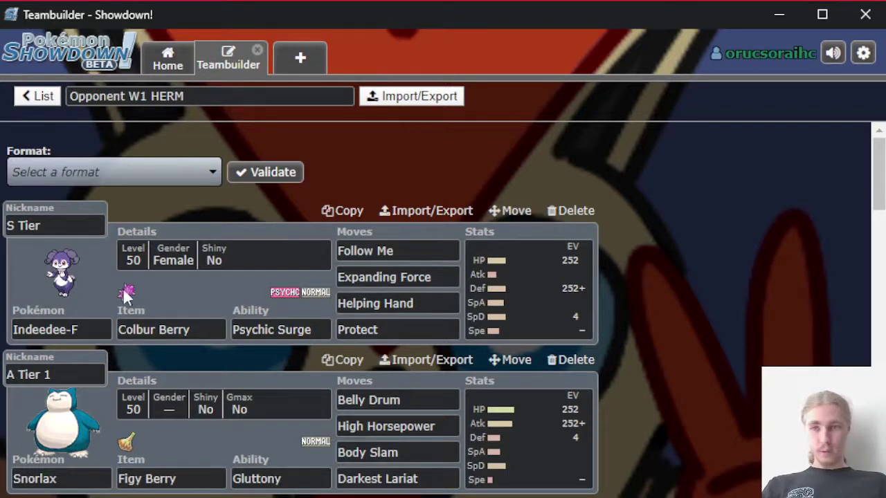
{"action": "left_click", "coordinate": [499, 281]}
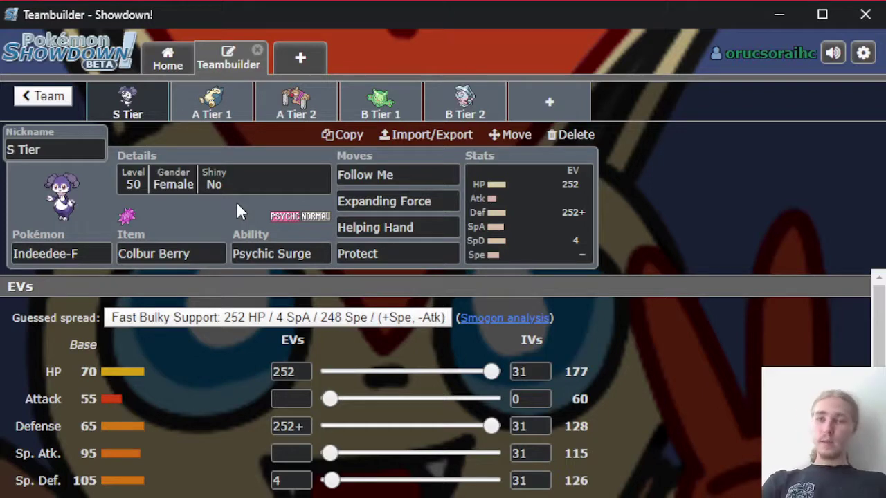
{"action": "left_click", "coordinate": [297, 254]}
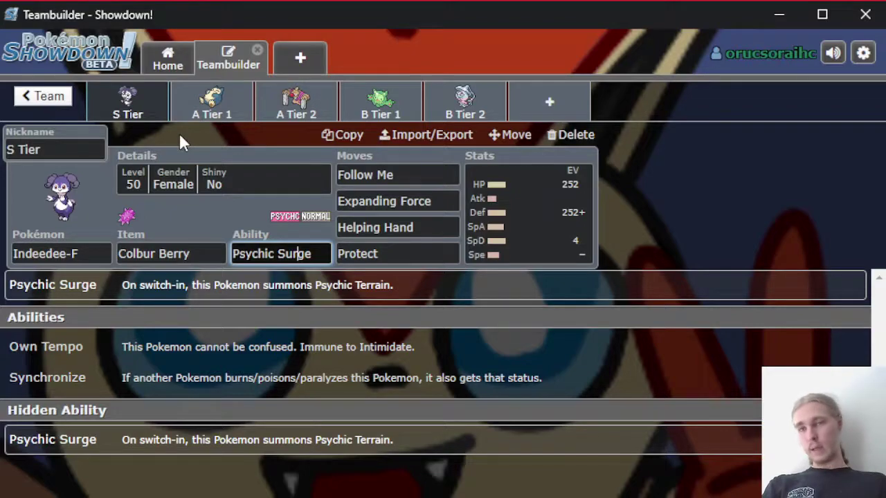
Step: Return to the team overview and examine the EVs, IVs and nature of Malamar, the C Tier 2 entry
{"action": "left_click", "coordinate": [48, 99]}
{"action": "scroll", "coordinate": [671, 250], "scroll_direction": "down", "scroll_amount": 5}
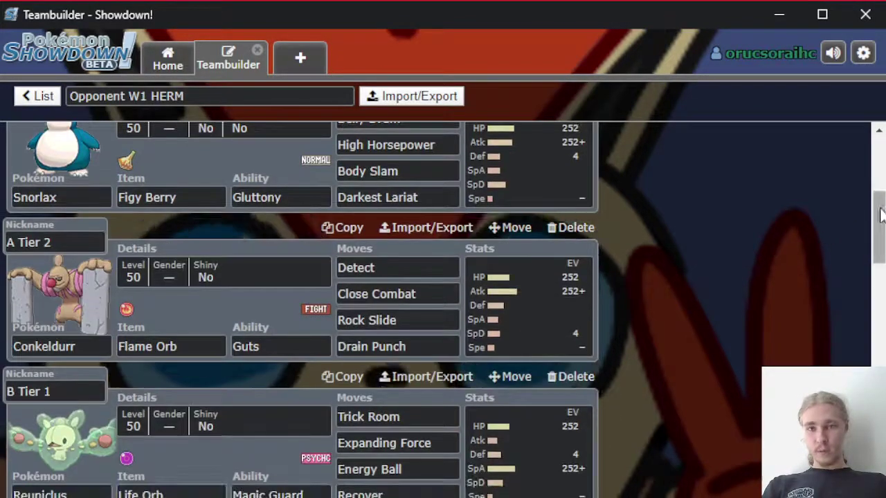
{"action": "left_click_drag", "start_coordinate": [876, 221], "coordinate": [879, 315]}
{"action": "left_click_drag", "start_coordinate": [878, 365], "coordinate": [878, 328]}
{"action": "left_click", "coordinate": [569, 336]}
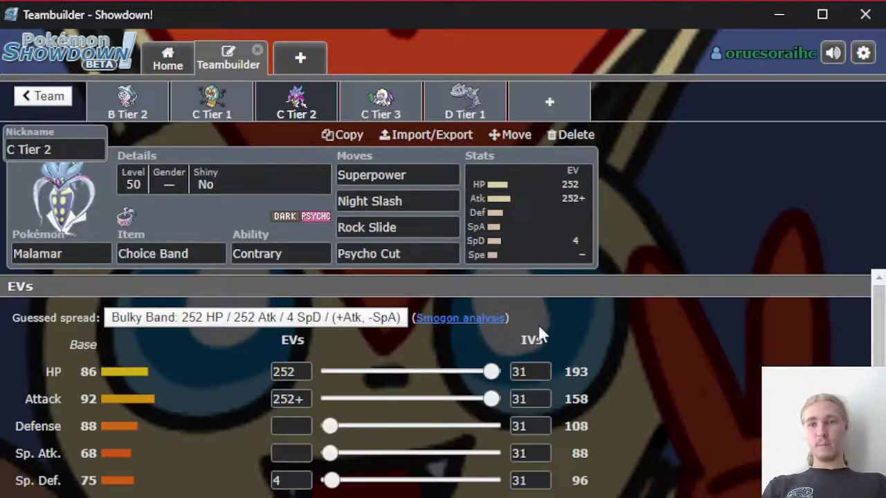
{"action": "scroll", "coordinate": [534, 340], "scroll_direction": "down", "scroll_amount": 2}
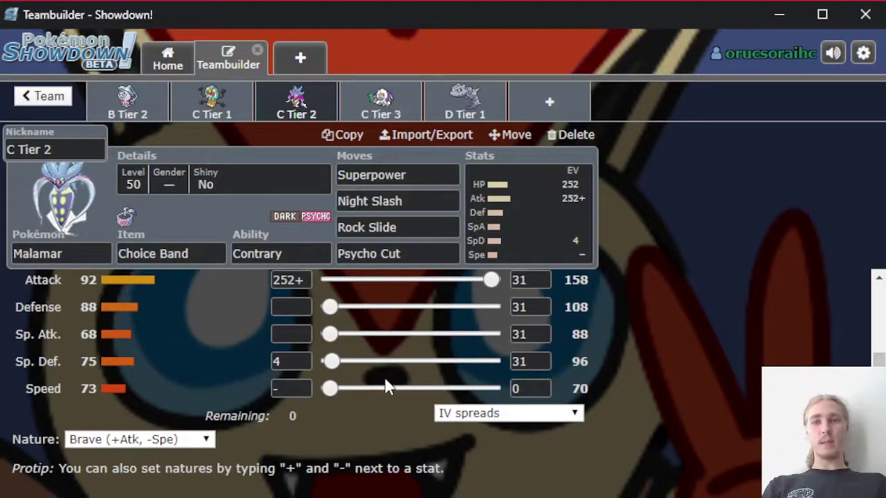
{"action": "scroll", "coordinate": [381, 384], "scroll_direction": "up", "scroll_amount": 2}
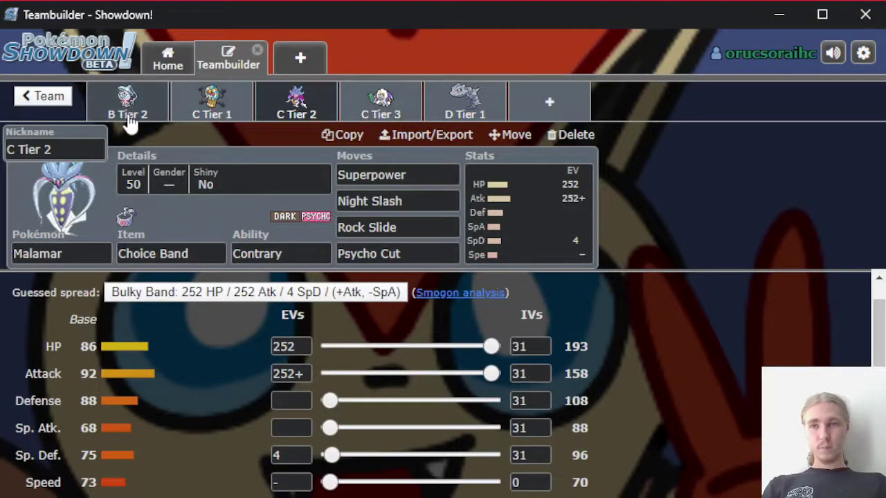
Step: Go back to the full team, check Indeedee-F's EVs, IVs and nature, and return to the overview
{"action": "left_click", "coordinate": [49, 102]}
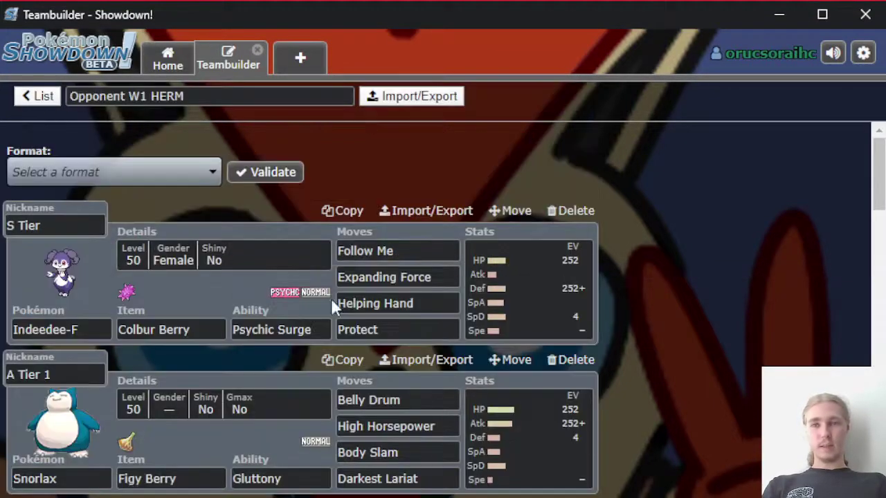
{"action": "left_click", "coordinate": [537, 296]}
{"action": "left_click", "coordinate": [579, 239]}
{"action": "scroll", "coordinate": [554, 350], "scroll_direction": "down", "scroll_amount": 2}
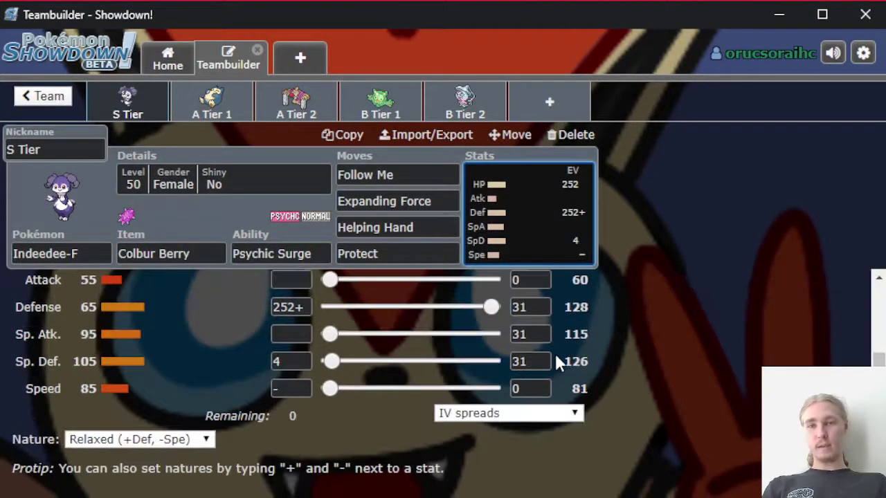
{"action": "scroll", "coordinate": [554, 351], "scroll_direction": "up", "scroll_amount": 2}
{"action": "left_click", "coordinate": [42, 97]}
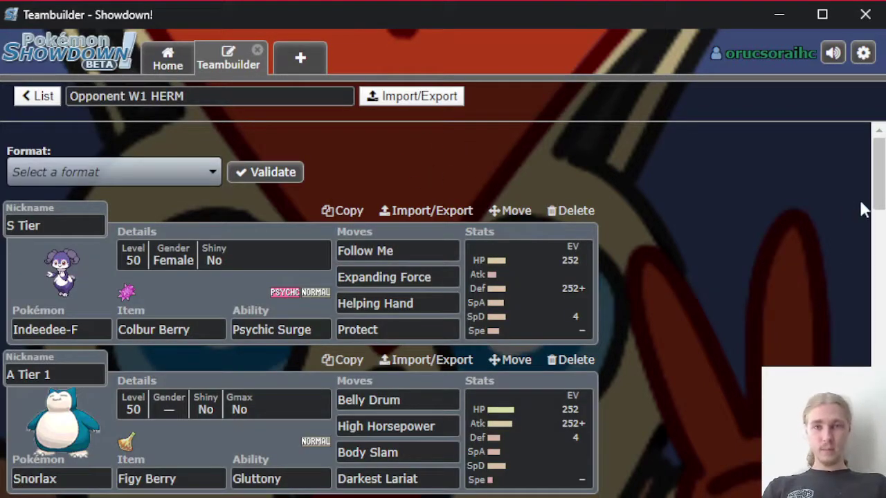
{"action": "scroll", "coordinate": [878, 188], "scroll_direction": "down", "scroll_amount": 1}
{"action": "scroll", "coordinate": [878, 186], "scroll_direction": "up", "scroll_amount": 1}
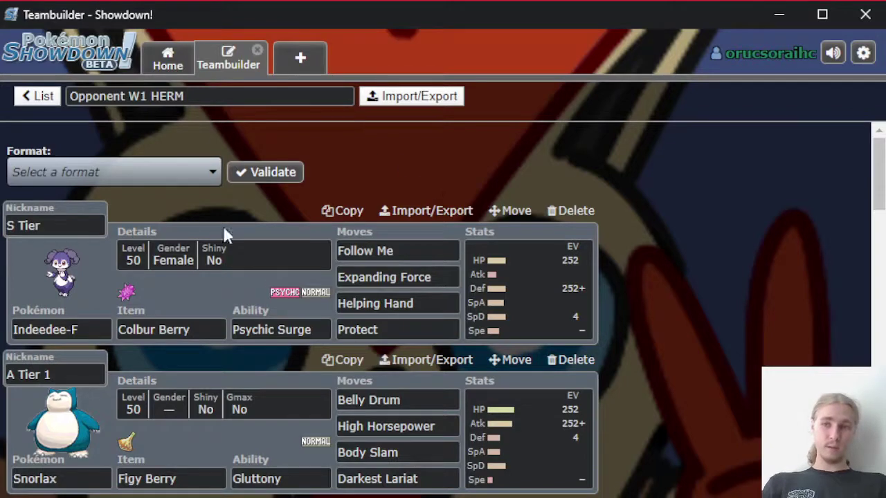
Step: Reopen Indeedee-F's stats and look up the description of its held item, Colbur Berry
{"action": "left_click", "coordinate": [531, 257]}
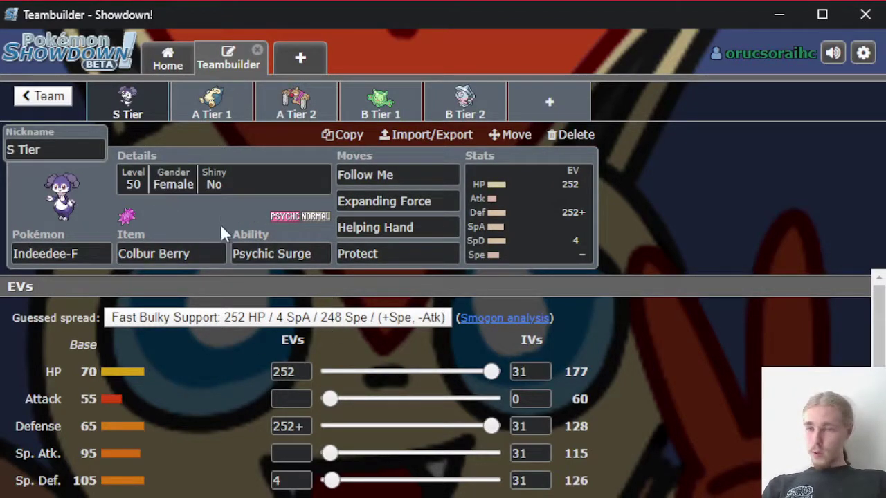
{"action": "left_click", "coordinate": [206, 259]}
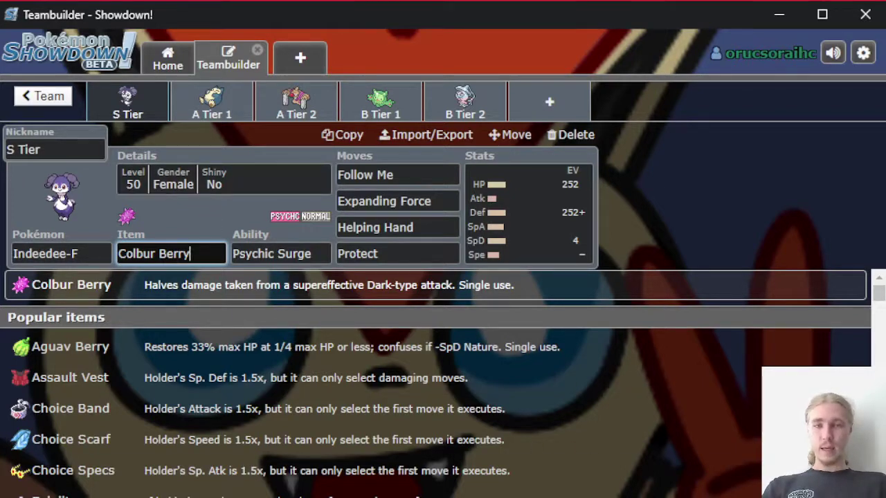
{"action": "key", "text": "alt+Tab"}
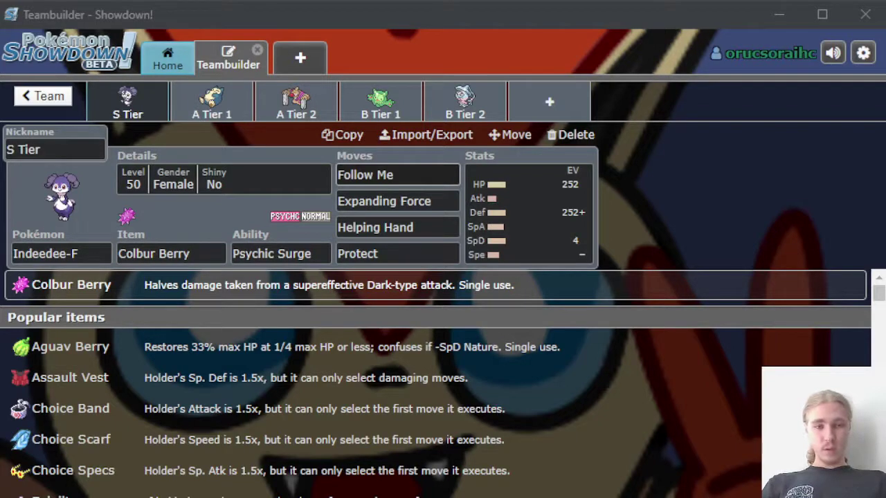
Step: Show the details of Indeedee-F's Follow Me move and choose to work offline after the disconnection
{"action": "left_click", "coordinate": [397, 175]}
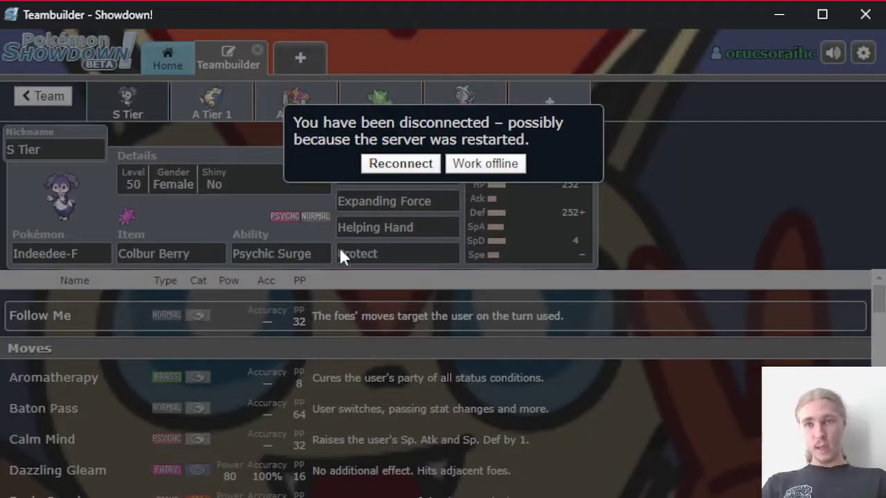
{"action": "left_click", "coordinate": [485, 164]}
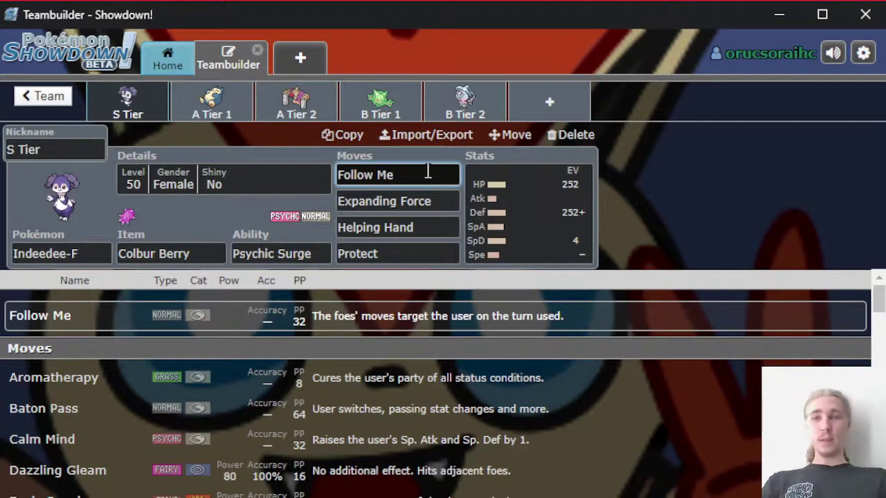
Step: Review Indeedee-F's Helping Hand, Expanding Force and Protect descriptions and browse the alternative moves it can learn
{"action": "left_click", "coordinate": [440, 221]}
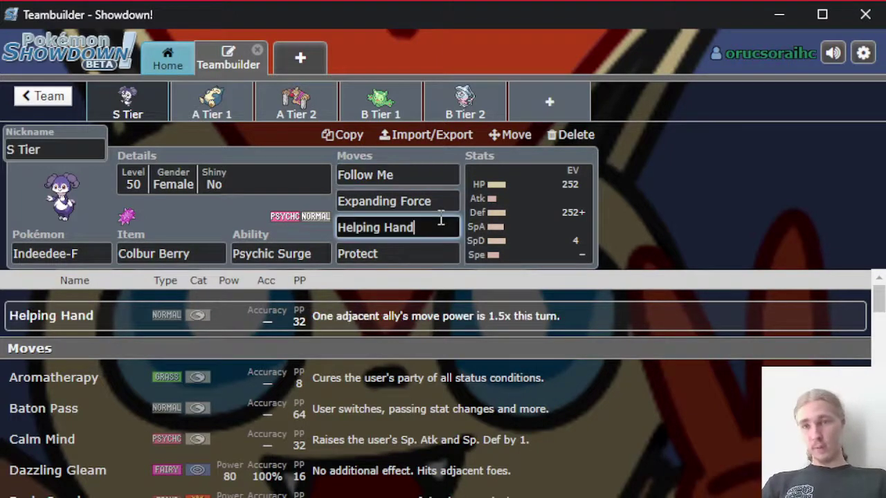
{"action": "left_click", "coordinate": [445, 202]}
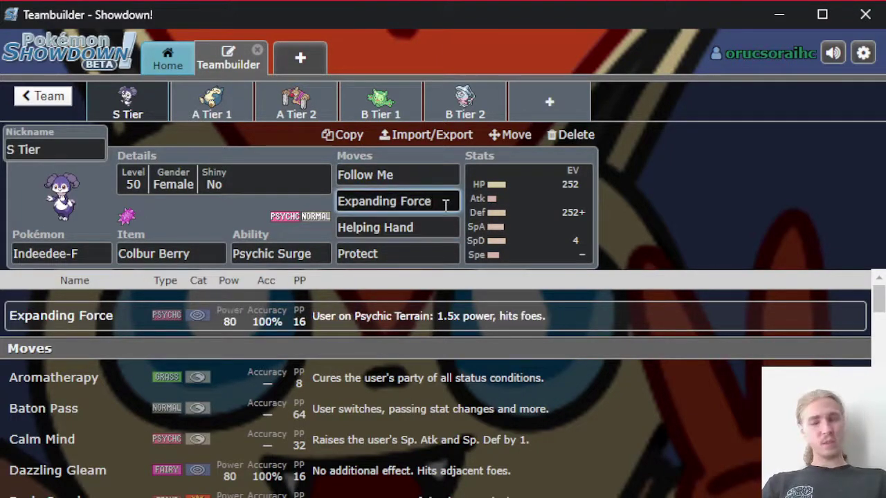
{"action": "left_click", "coordinate": [438, 250]}
{"action": "scroll", "coordinate": [405, 357], "scroll_direction": "down", "scroll_amount": 10}
{"action": "scroll", "coordinate": [353, 360], "scroll_direction": "down", "scroll_amount": 2}
{"action": "scroll", "coordinate": [155, 390], "scroll_direction": "up", "scroll_amount": 3}
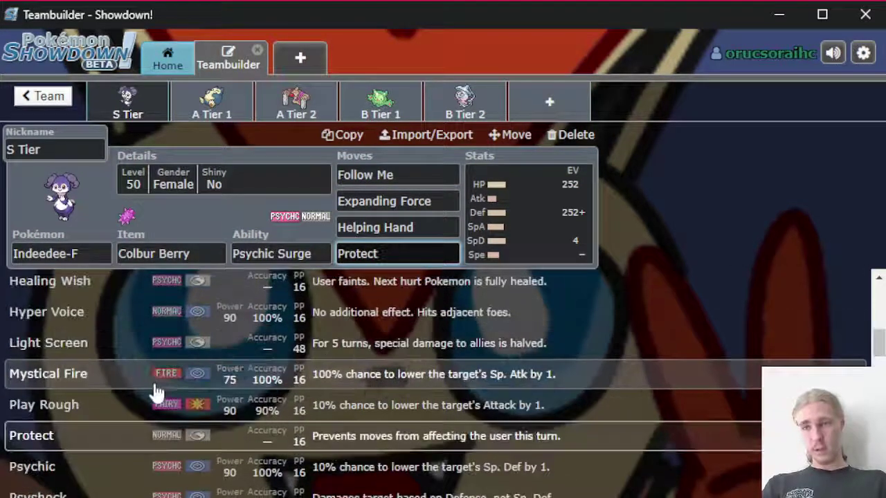
{"action": "scroll", "coordinate": [352, 387], "scroll_direction": "up", "scroll_amount": 8}
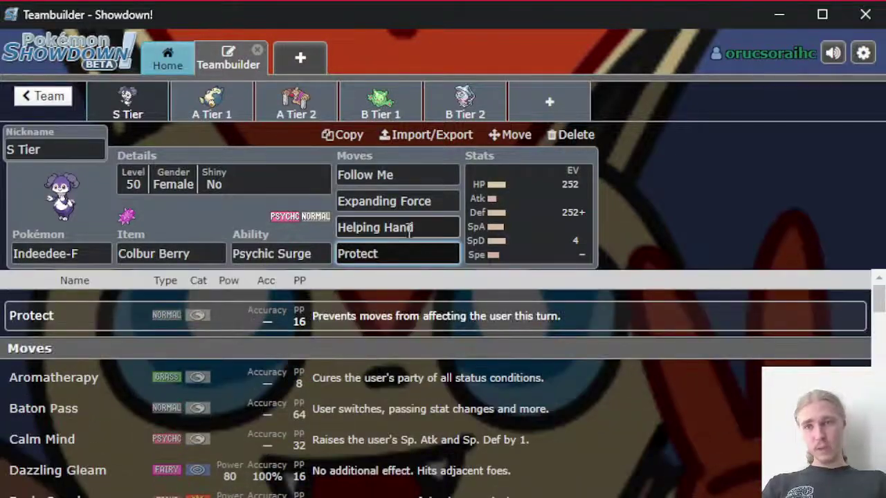
{"action": "scroll", "coordinate": [280, 342], "scroll_direction": "down", "scroll_amount": 5}
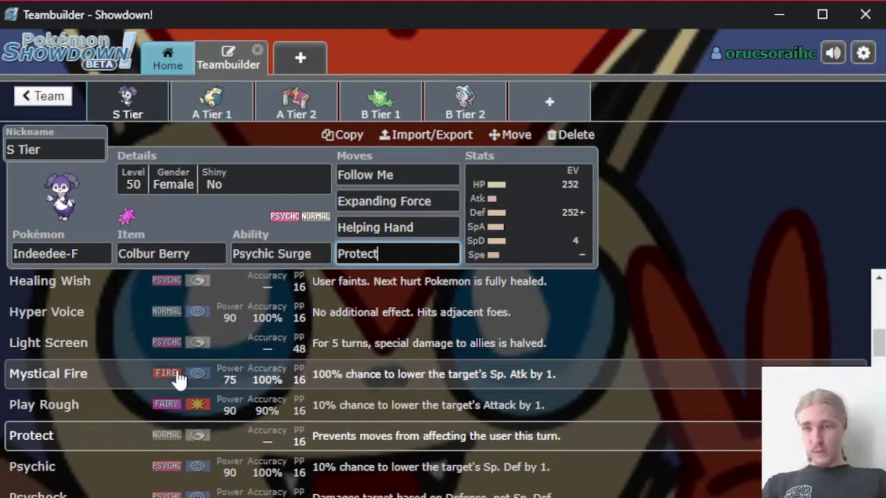
{"action": "scroll", "coordinate": [178, 376], "scroll_direction": "down", "scroll_amount": 1}
{"action": "scroll", "coordinate": [266, 377], "scroll_direction": "down", "scroll_amount": 1}
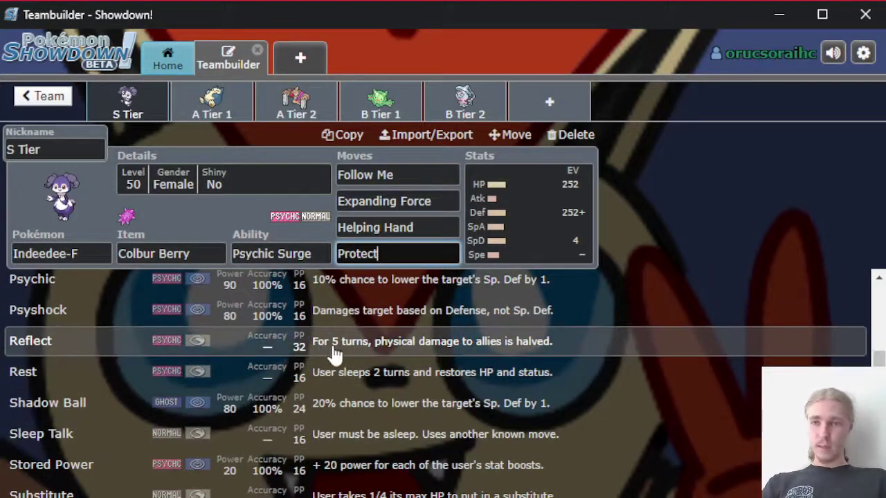
{"action": "scroll", "coordinate": [325, 351], "scroll_direction": "up", "scroll_amount": 7}
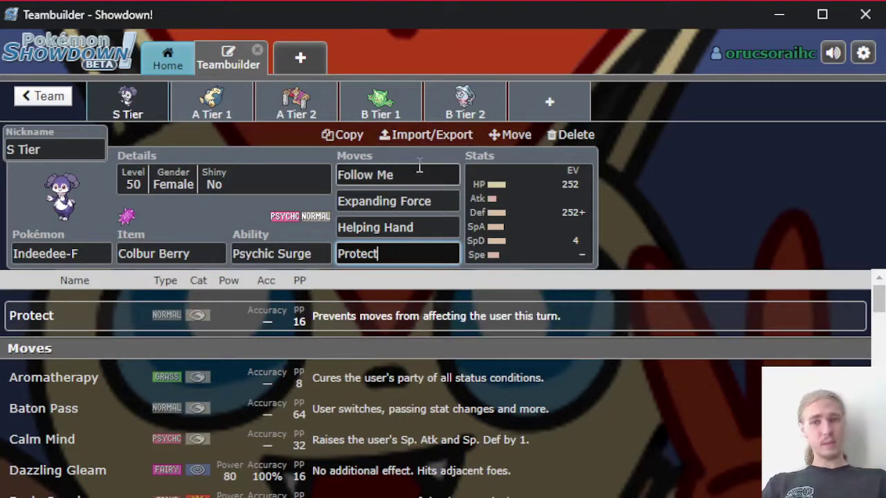
Step: Examine Indeedee-F's full EV and IV spread, including its Speed values and nature
{"action": "left_click", "coordinate": [550, 217]}
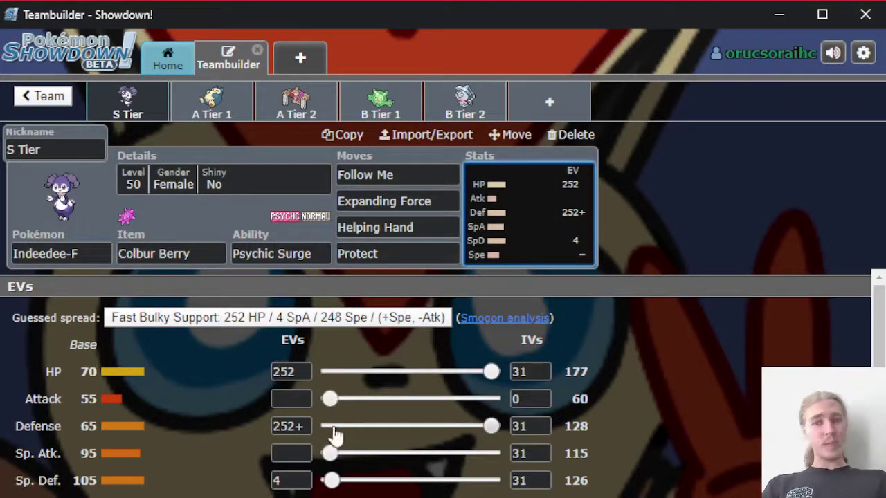
{"action": "scroll", "coordinate": [334, 429], "scroll_direction": "down", "scroll_amount": 2}
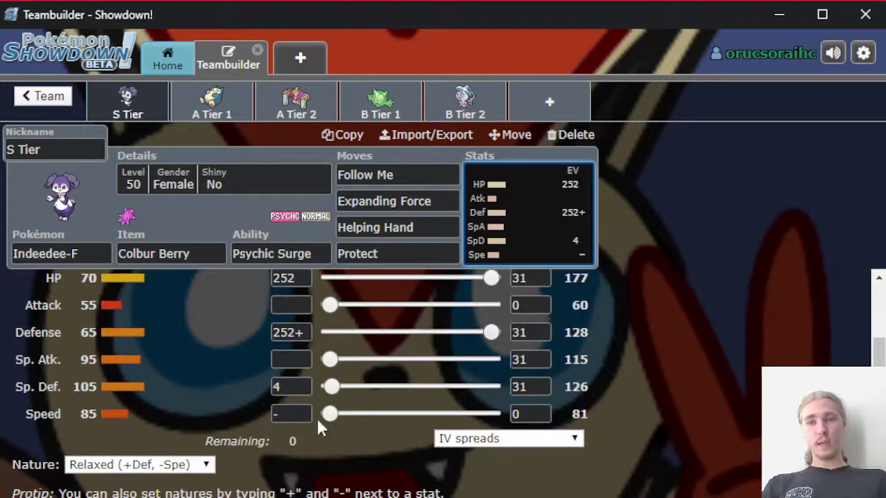
{"action": "scroll", "coordinate": [430, 471], "scroll_direction": "up", "scroll_amount": 2}
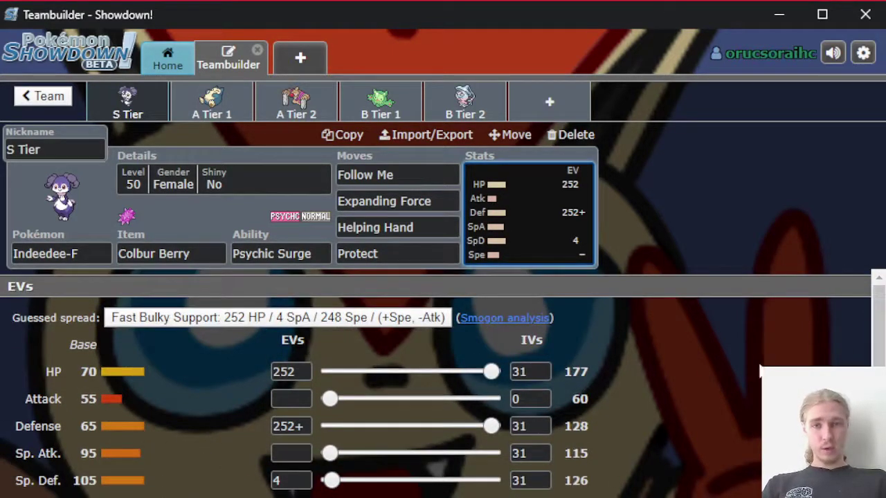
{"action": "scroll", "coordinate": [470, 406], "scroll_direction": "down", "scroll_amount": 2}
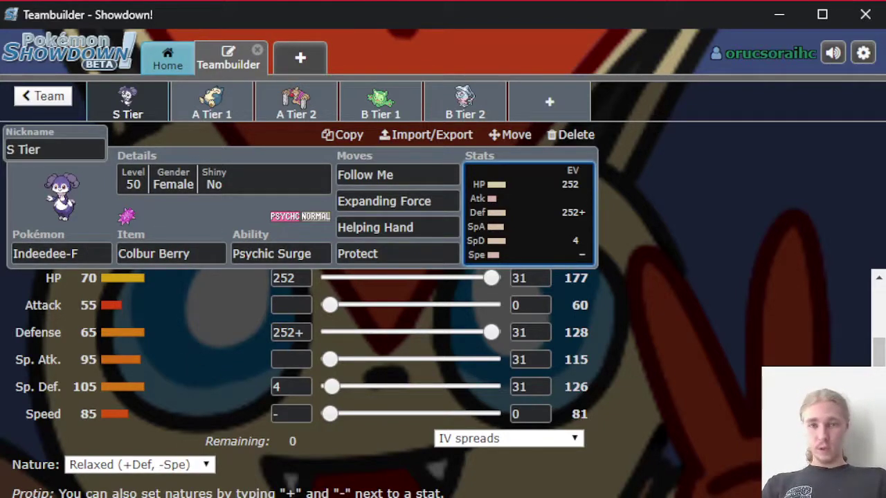
{"action": "scroll", "coordinate": [386, 346], "scroll_direction": "up", "scroll_amount": 1}
{"action": "scroll", "coordinate": [386, 346], "scroll_direction": "up", "scroll_amount": 3}
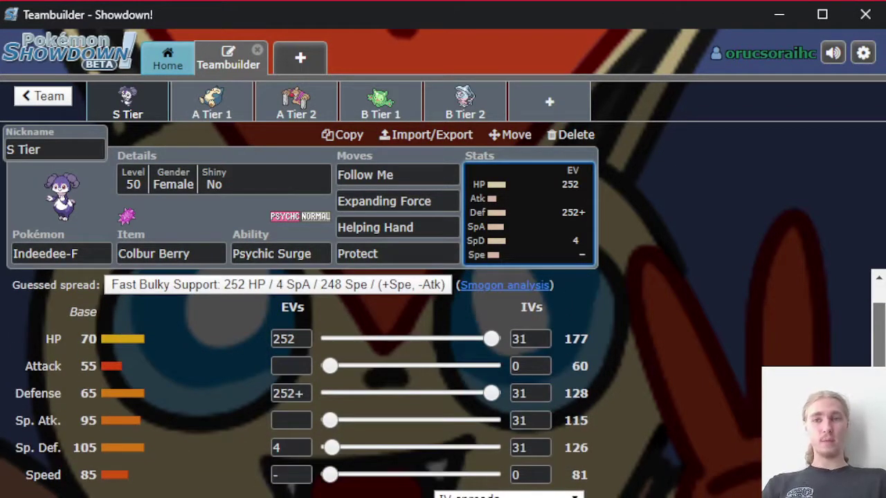
{"action": "scroll", "coordinate": [387, 346], "scroll_direction": "up", "scroll_amount": 2}
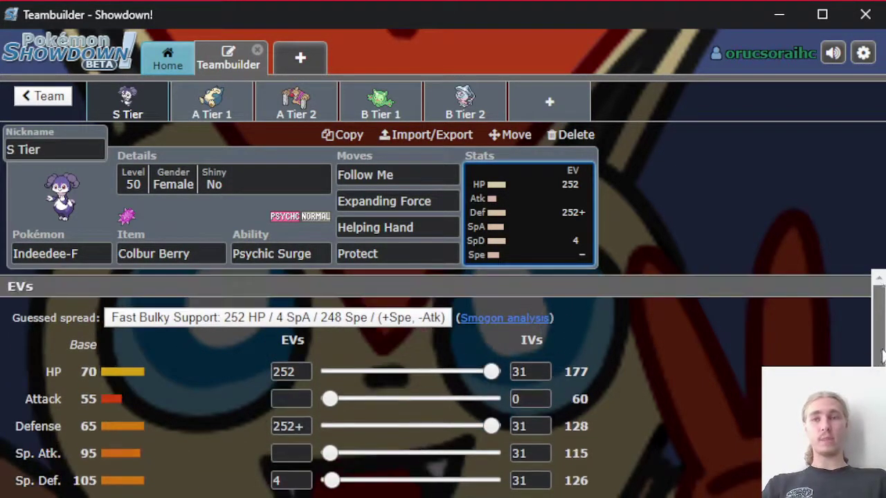
Step: Switch to Snorlax, the A Tier 1 entry, and read the descriptions of its Gluttony ability and Belly Drum move
{"action": "left_click", "coordinate": [201, 98]}
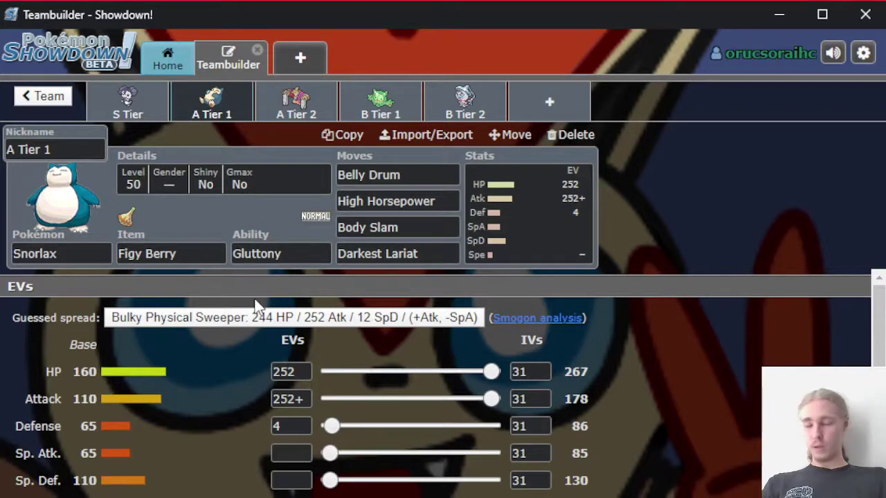
{"action": "left_click", "coordinate": [304, 252]}
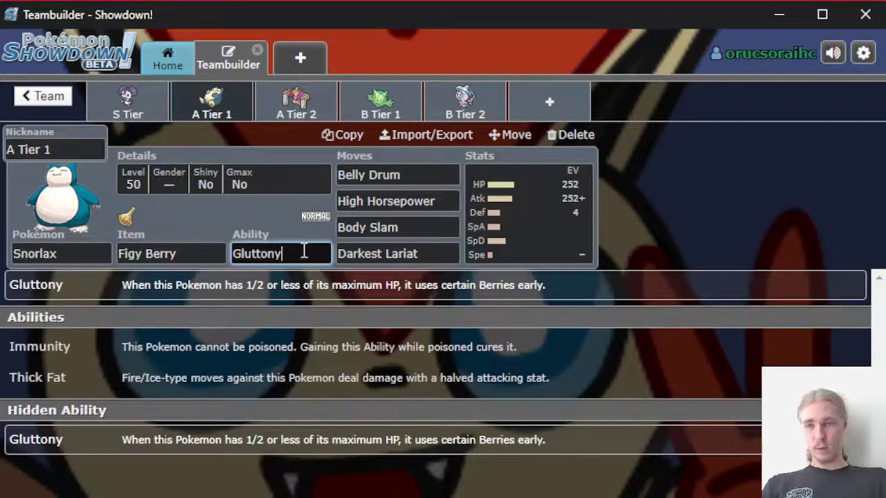
{"action": "left_click", "coordinate": [398, 175]}
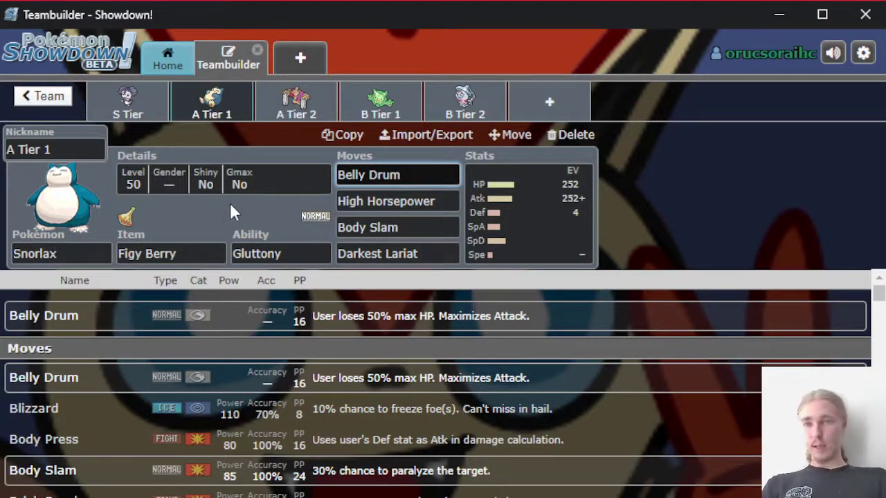
{"action": "left_click", "coordinate": [297, 253]}
{"action": "left_click", "coordinate": [196, 229]}
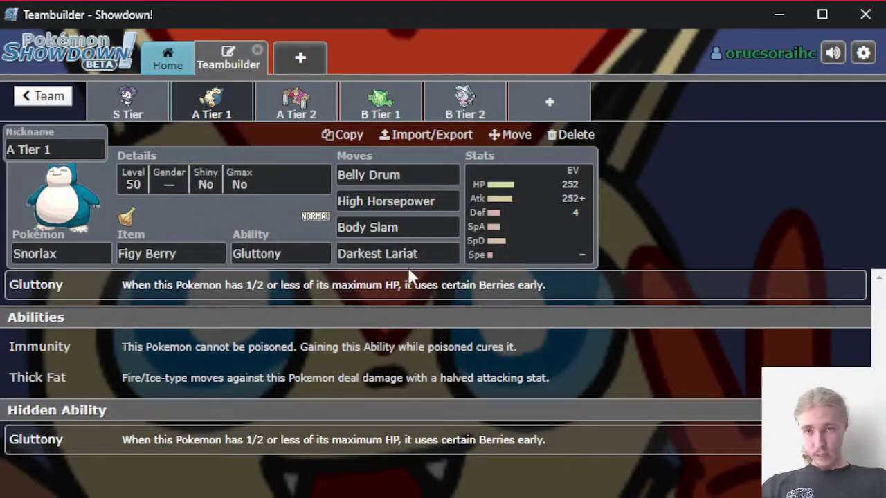
{"action": "left_click", "coordinate": [415, 173]}
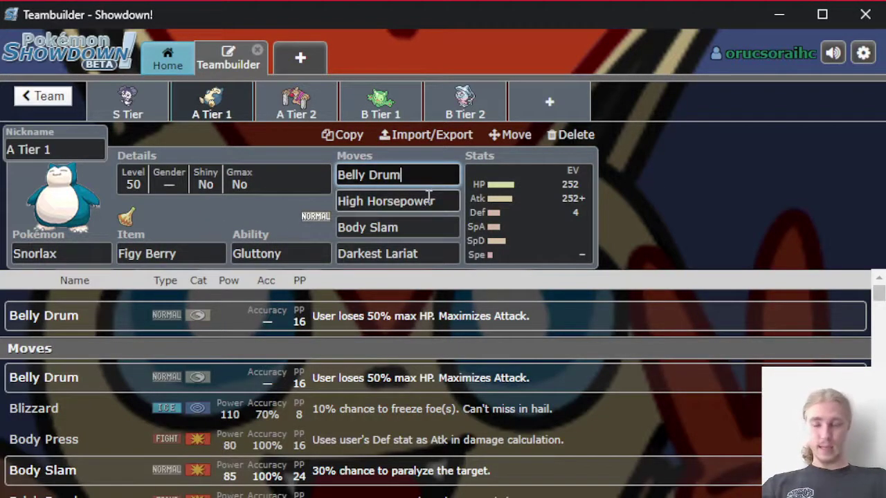
Step: Read the description of Snorlax's High Horsepower and browse the alternative moves it can learn, from Belly Drum to Yawn
{"action": "scroll", "coordinate": [378, 353], "scroll_direction": "down", "scroll_amount": 1}
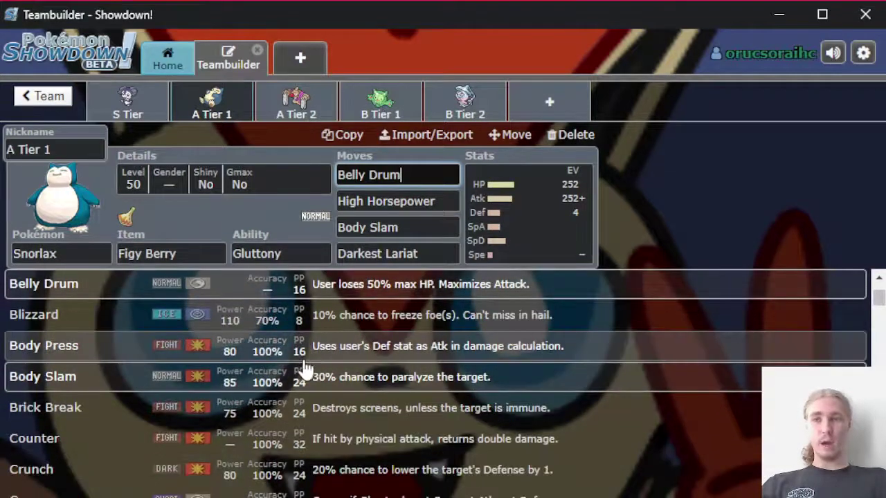
{"action": "scroll", "coordinate": [303, 360], "scroll_direction": "up", "scroll_amount": 1}
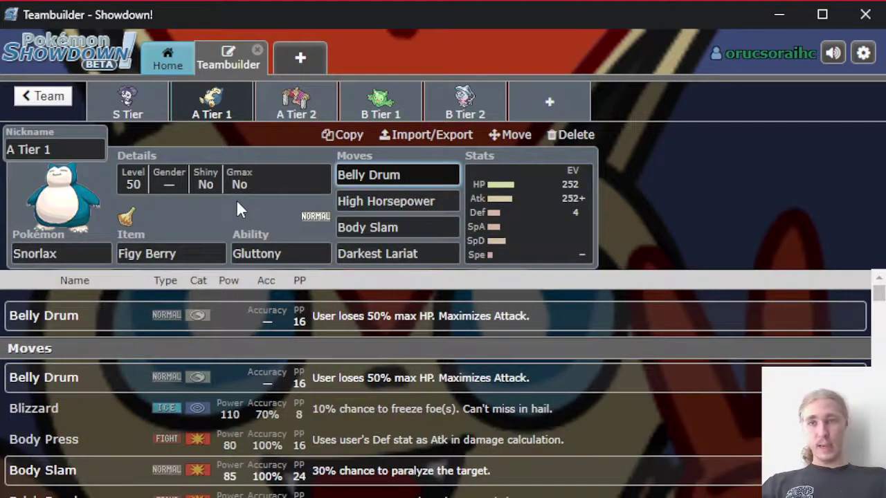
{"action": "left_click", "coordinate": [416, 201]}
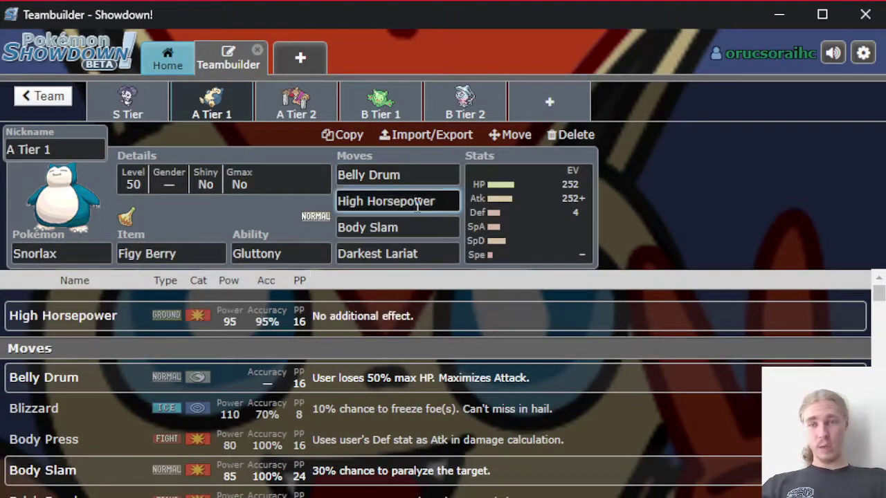
{"action": "scroll", "coordinate": [304, 375], "scroll_direction": "down", "scroll_amount": 2}
{"action": "scroll", "coordinate": [256, 375], "scroll_direction": "up", "scroll_amount": 2}
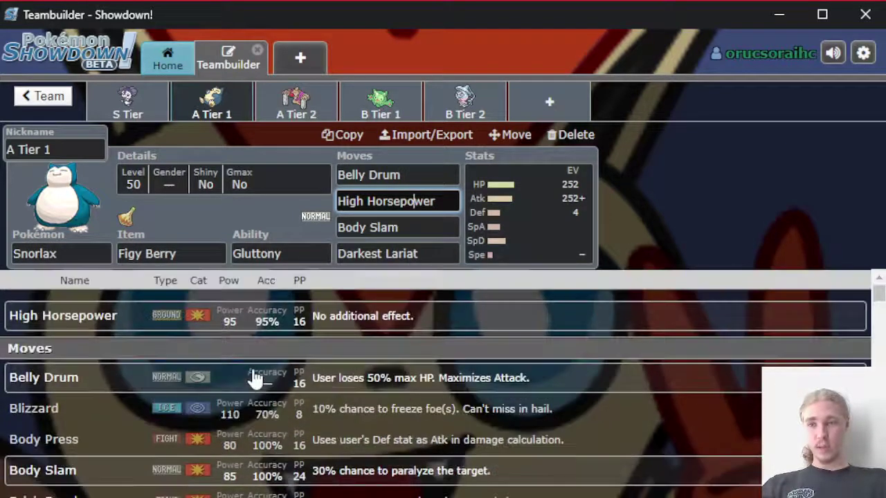
{"action": "scroll", "coordinate": [250, 379], "scroll_direction": "down", "scroll_amount": 1}
{"action": "scroll", "coordinate": [164, 356], "scroll_direction": "down", "scroll_amount": 1}
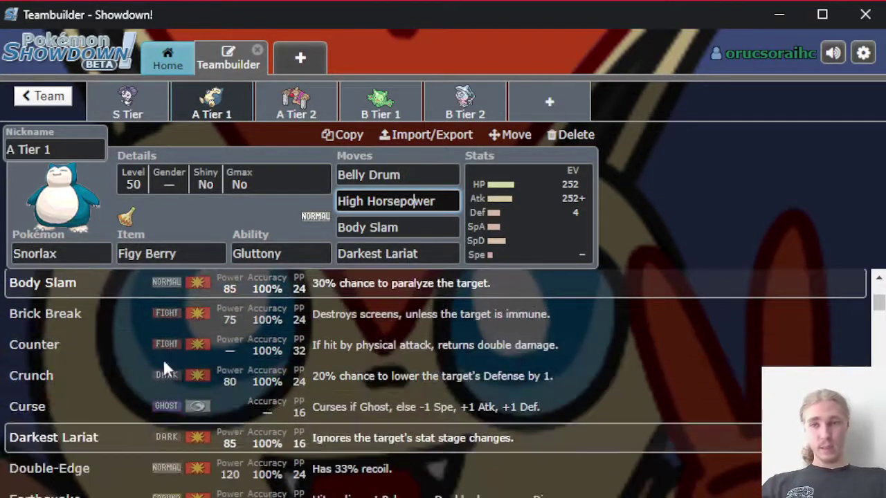
{"action": "scroll", "coordinate": [157, 326], "scroll_direction": "down", "scroll_amount": 1}
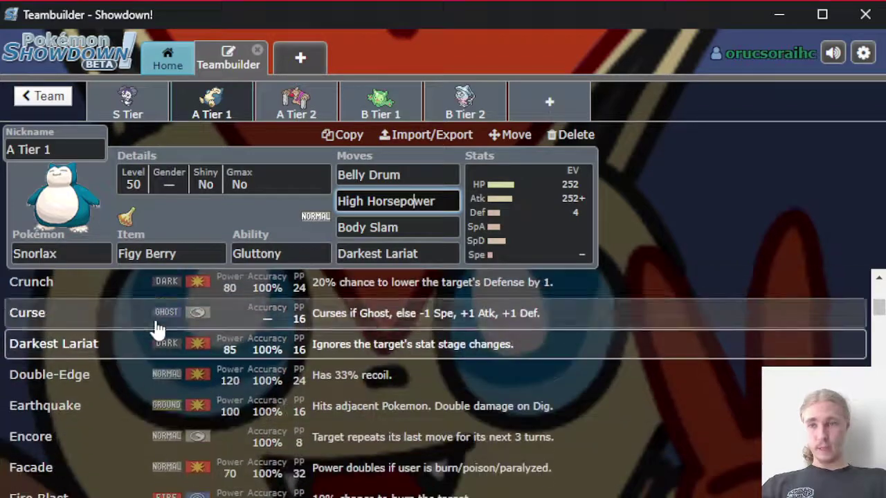
{"action": "scroll", "coordinate": [158, 328], "scroll_direction": "down", "scroll_amount": 1}
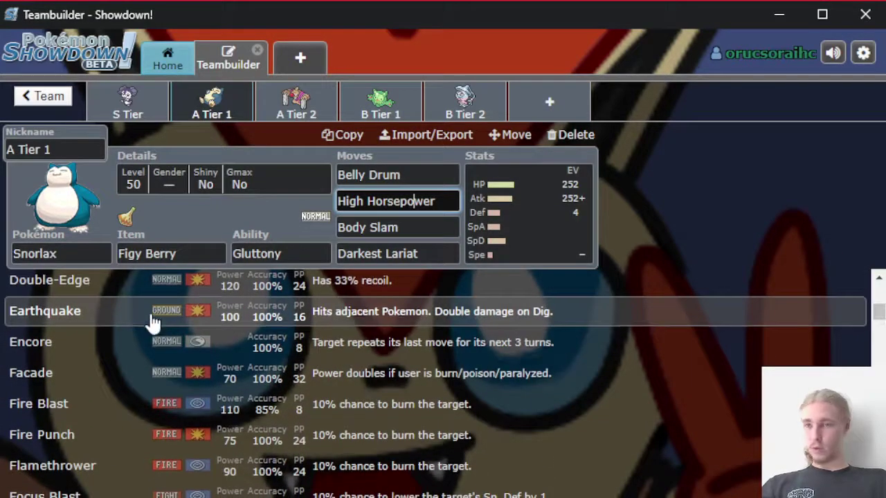
{"action": "scroll", "coordinate": [157, 342], "scroll_direction": "down", "scroll_amount": 1}
{"action": "scroll", "coordinate": [146, 353], "scroll_direction": "down", "scroll_amount": 1}
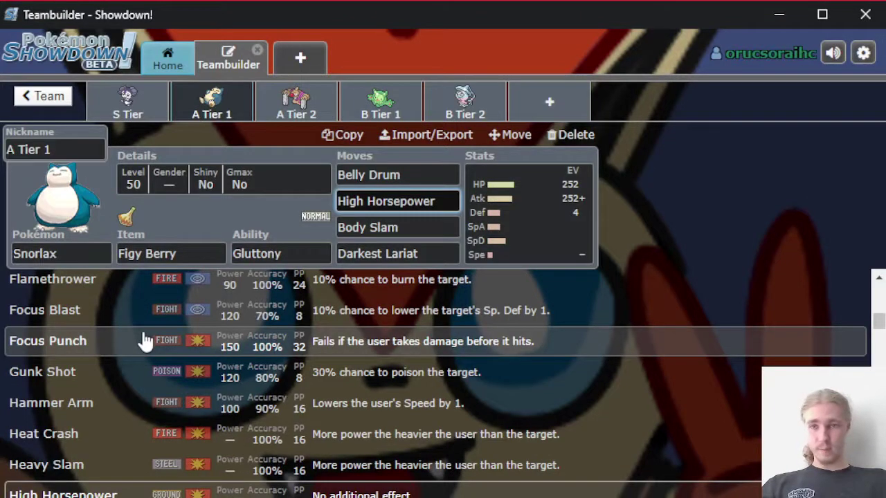
{"action": "scroll", "coordinate": [146, 341], "scroll_direction": "down", "scroll_amount": 2}
{"action": "scroll", "coordinate": [146, 341], "scroll_direction": "up", "scroll_amount": 1}
{"action": "scroll", "coordinate": [146, 342], "scroll_direction": "down", "scroll_amount": 3}
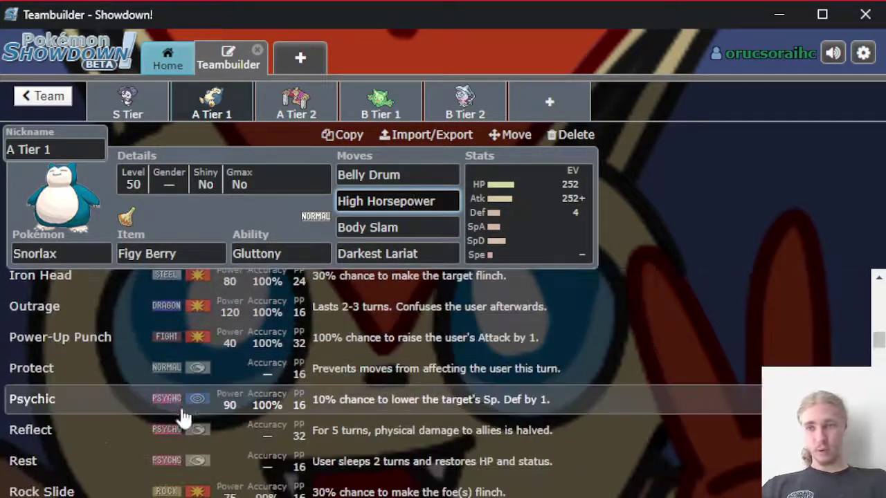
{"action": "scroll", "coordinate": [169, 477], "scroll_direction": "down", "scroll_amount": 1}
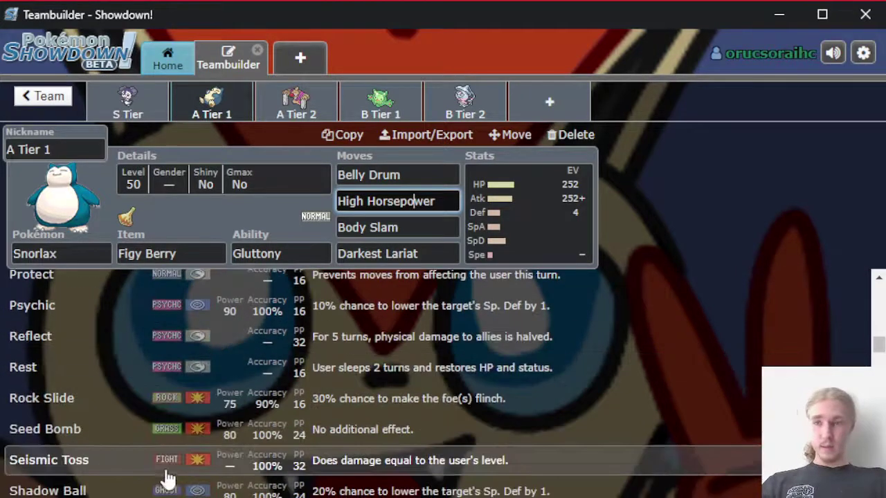
{"action": "scroll", "coordinate": [159, 450], "scroll_direction": "down", "scroll_amount": 2}
{"action": "scroll", "coordinate": [158, 451], "scroll_direction": "up", "scroll_amount": 1}
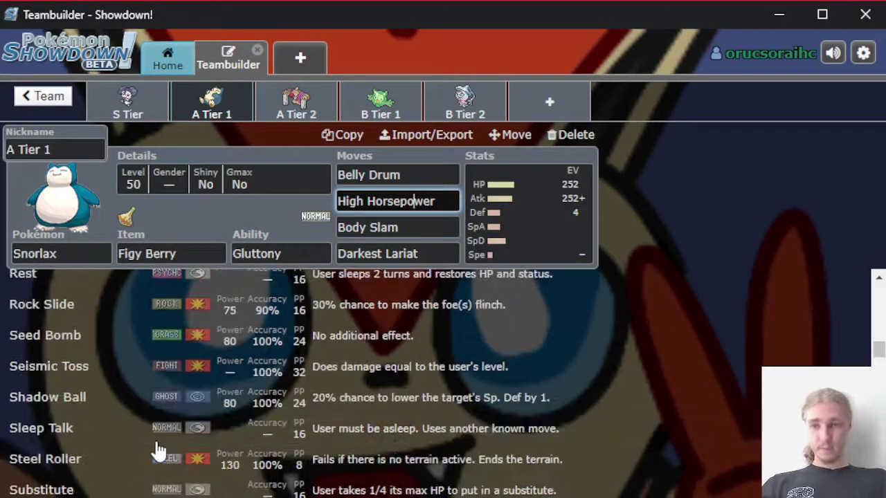
{"action": "scroll", "coordinate": [158, 450], "scroll_direction": "up", "scroll_amount": 1}
{"action": "scroll", "coordinate": [158, 447], "scroll_direction": "down", "scroll_amount": 4}
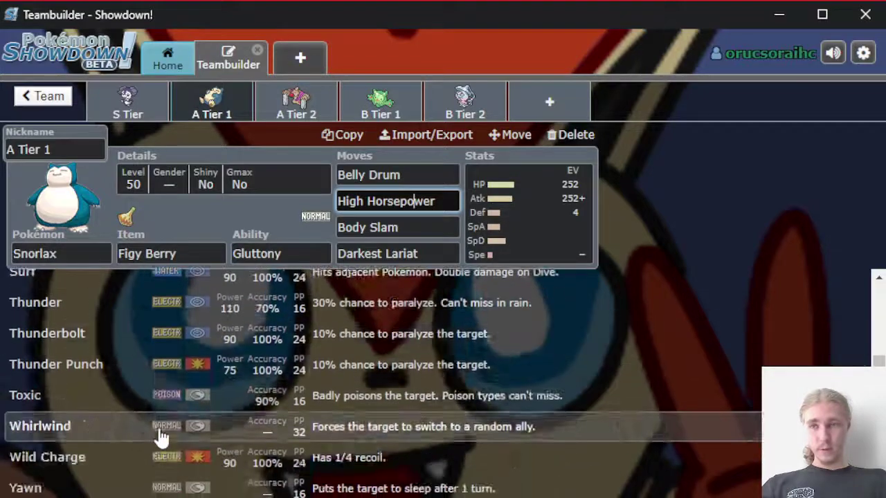
Step: Read the descriptions of Snorlax's Body Slam and Darkest Lariat moves
{"action": "scroll", "coordinate": [159, 436], "scroll_direction": "up", "scroll_amount": 15}
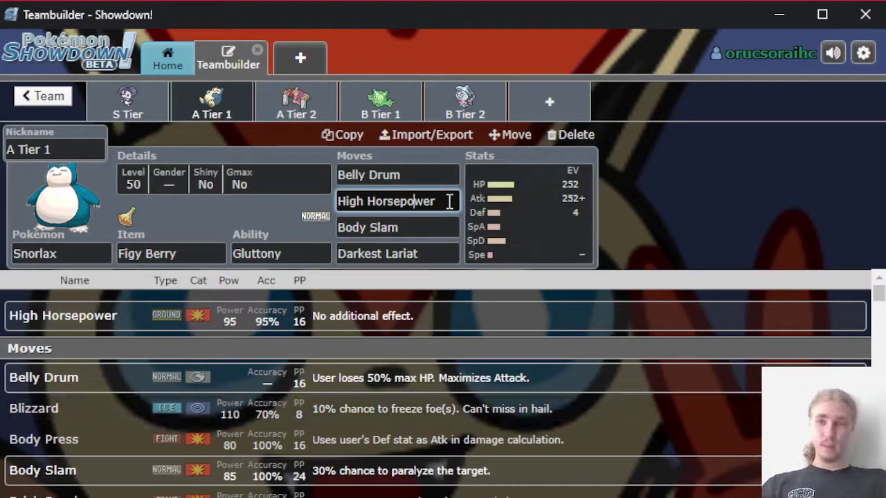
{"action": "left_click", "coordinate": [434, 227]}
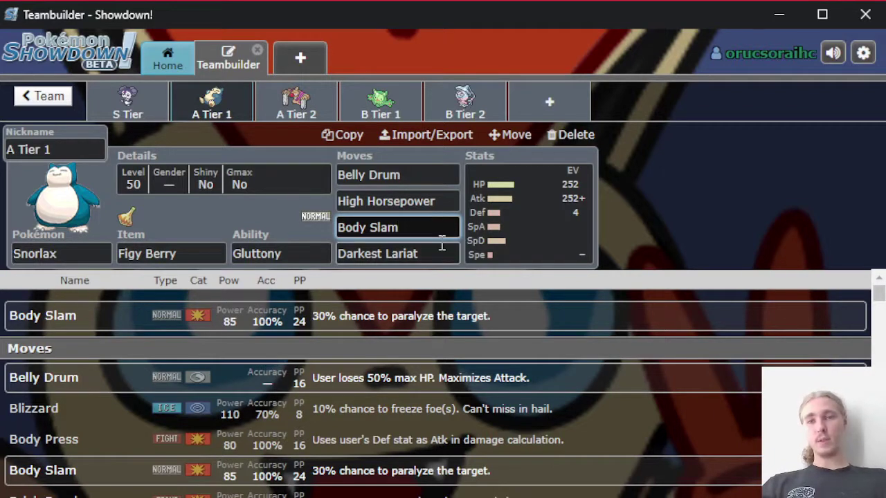
{"action": "left_click", "coordinate": [442, 246]}
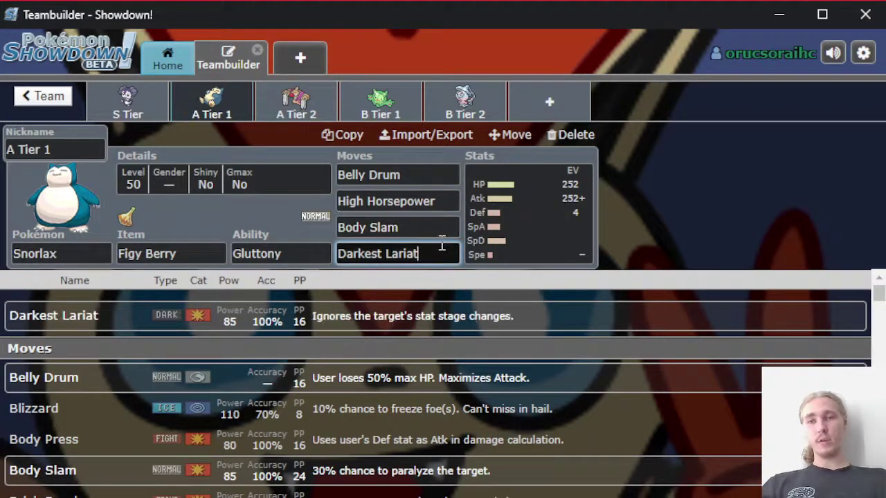
Step: Switch to Conkeldurr, the A Tier 2 entry, and examine its Flame Orb item and Guts ability
{"action": "left_click", "coordinate": [294, 119]}
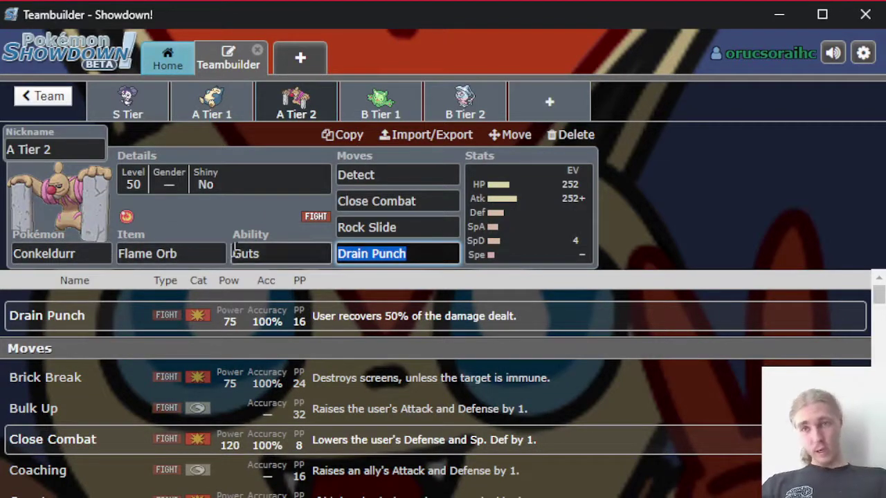
{"action": "left_click", "coordinate": [205, 252]}
{"action": "left_click", "coordinate": [261, 253]}
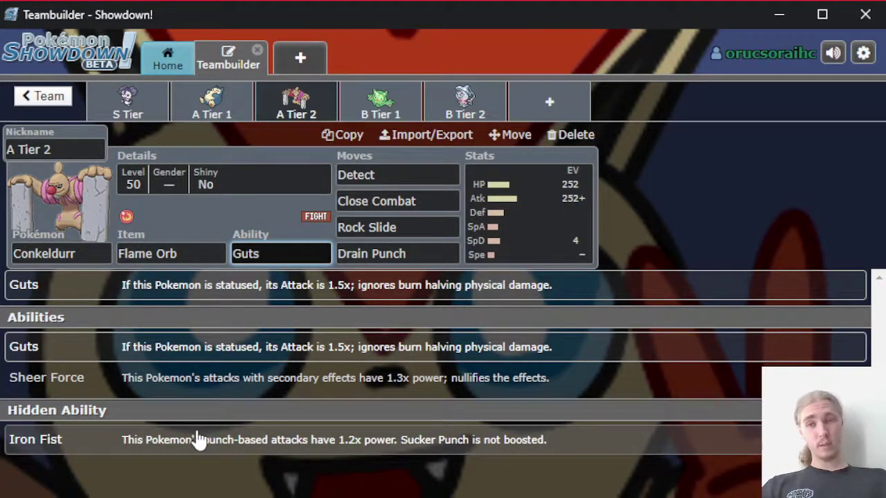
{"action": "left_click", "coordinate": [192, 219]}
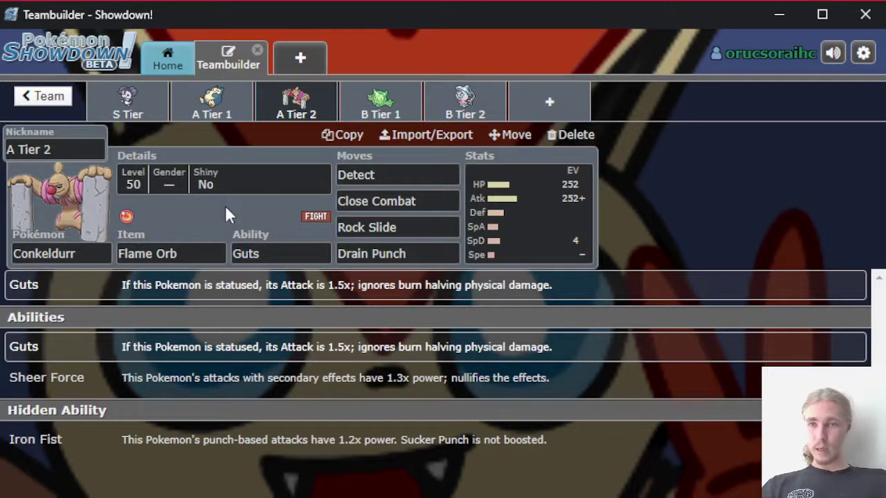
Step: Read the descriptions of Conkeldurr's Detect, Close Combat and Drain Punch moves
{"action": "left_click", "coordinate": [386, 175]}
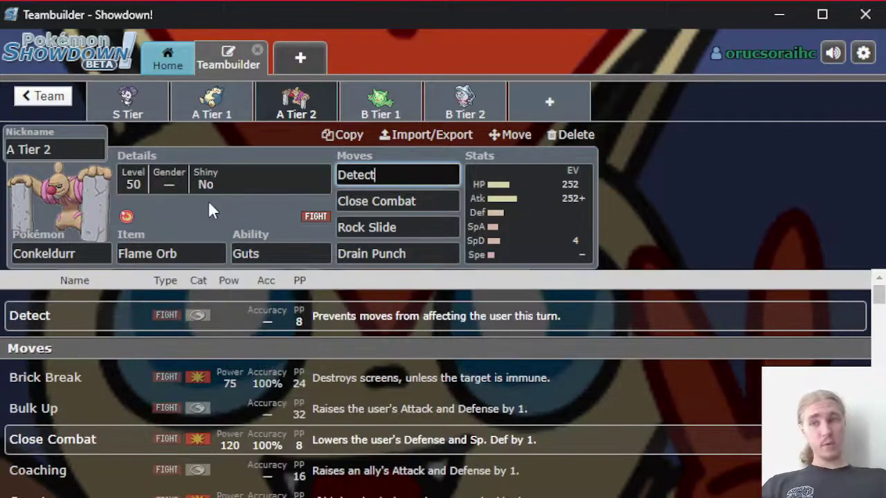
{"action": "left_click", "coordinate": [406, 201]}
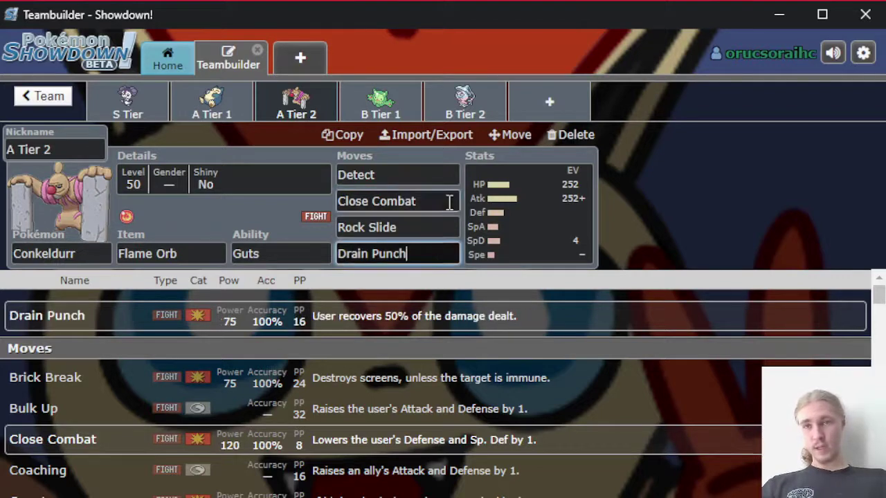
{"action": "left_click", "coordinate": [439, 253]}
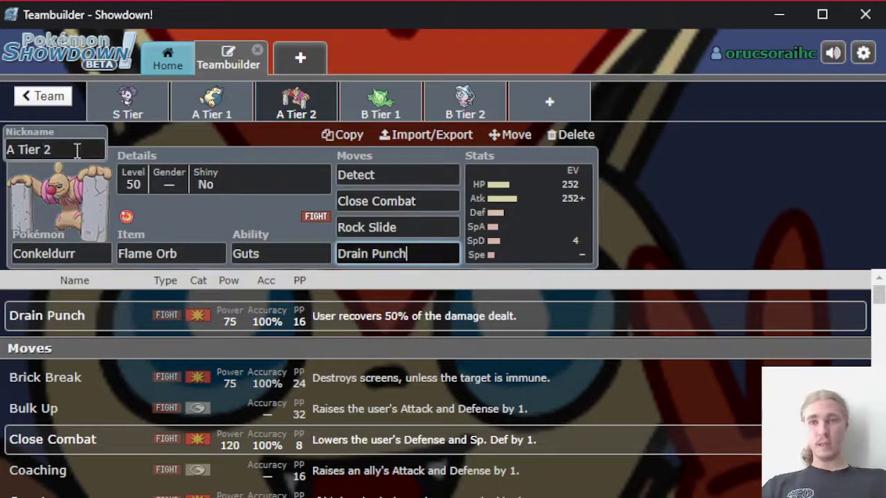
Step: Look back at Indeedee-F's set, return to Conkeldurr and browse the moves it can learn besides Drain Punch
{"action": "left_click", "coordinate": [126, 116]}
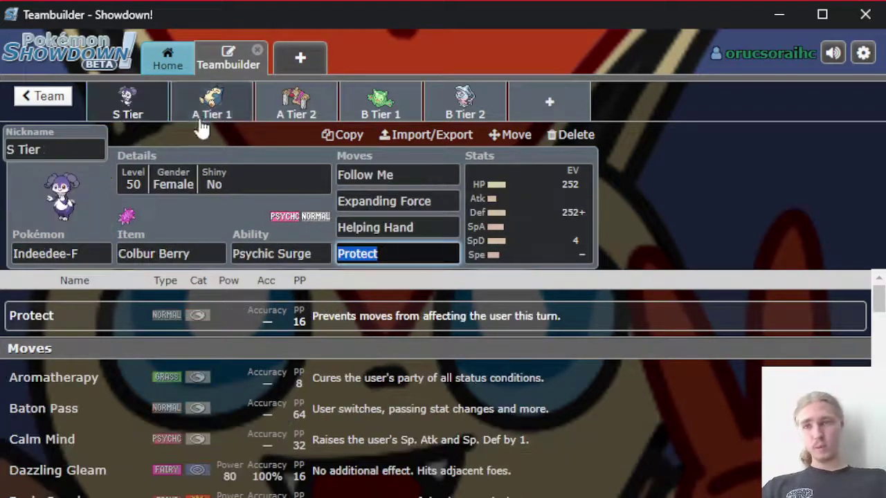
{"action": "left_click", "coordinate": [288, 103]}
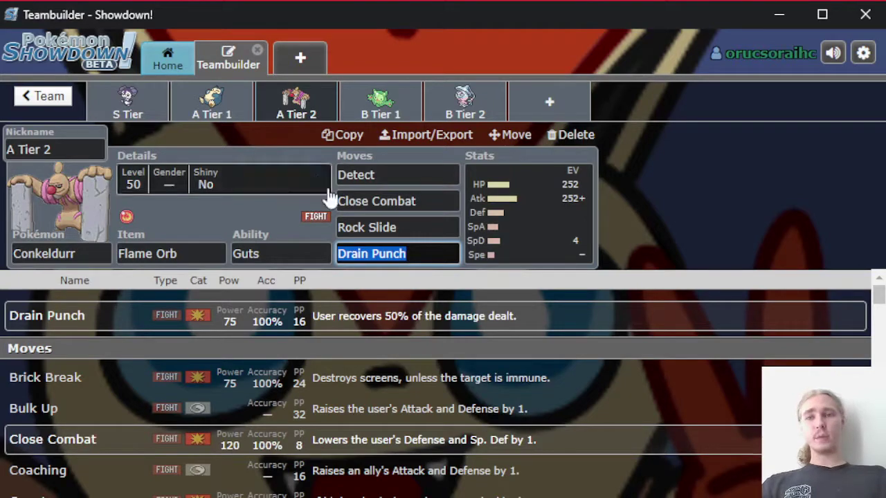
{"action": "scroll", "coordinate": [276, 388], "scroll_direction": "down", "scroll_amount": 4}
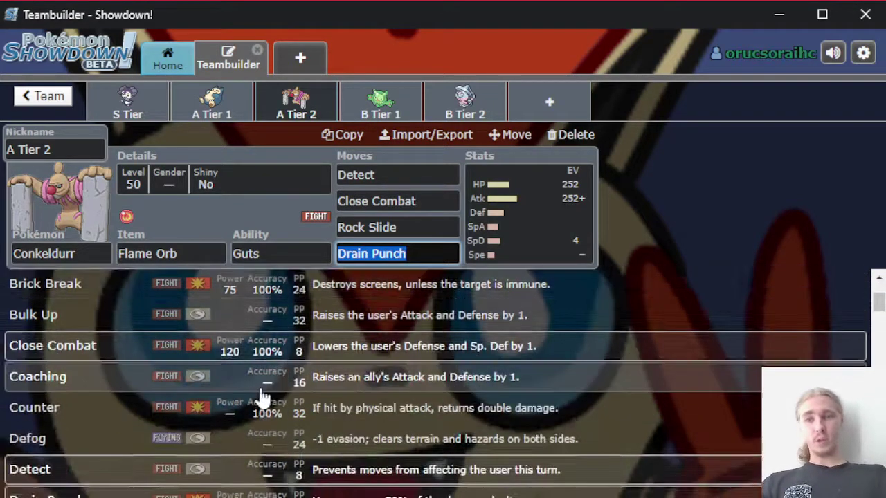
{"action": "scroll", "coordinate": [257, 385], "scroll_direction": "up", "scroll_amount": 2}
{"action": "scroll", "coordinate": [257, 396], "scroll_direction": "down", "scroll_amount": 3}
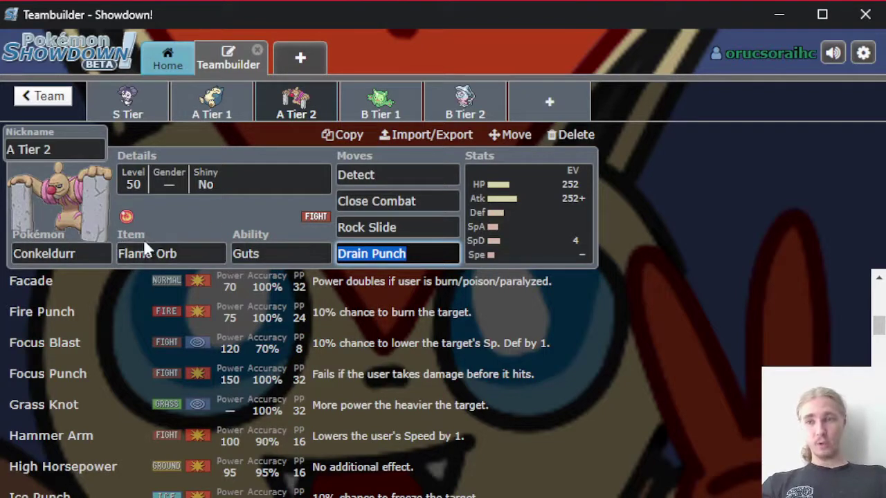
Step: Check Indeedee-F's set once more and compare Conkeldurr's Close Combat with its Drain Punch
{"action": "left_click", "coordinate": [145, 88]}
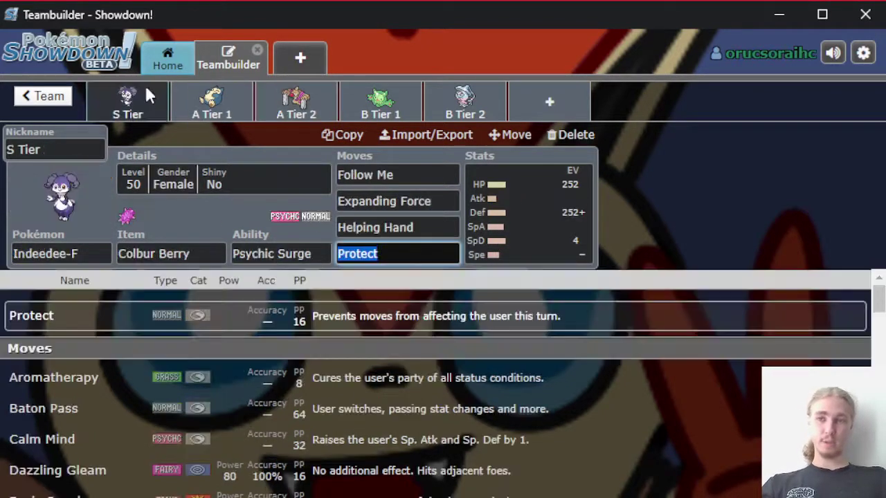
{"action": "left_click", "coordinate": [302, 100]}
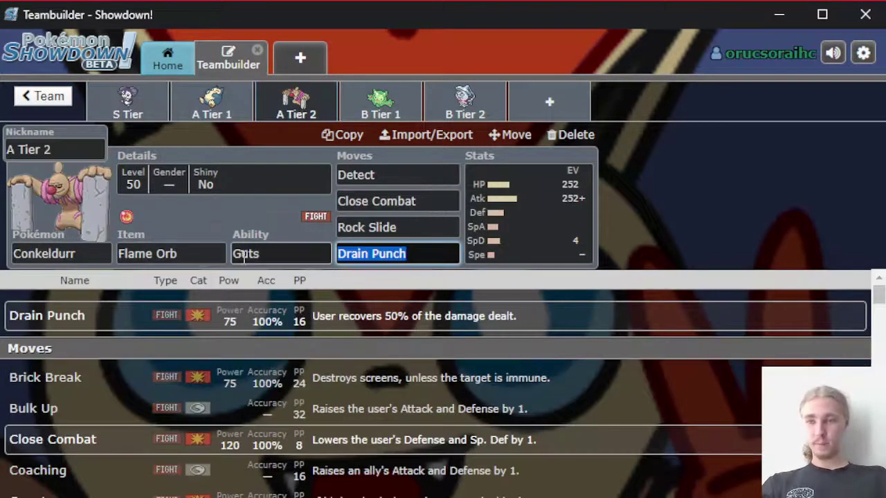
{"action": "left_click", "coordinate": [436, 201]}
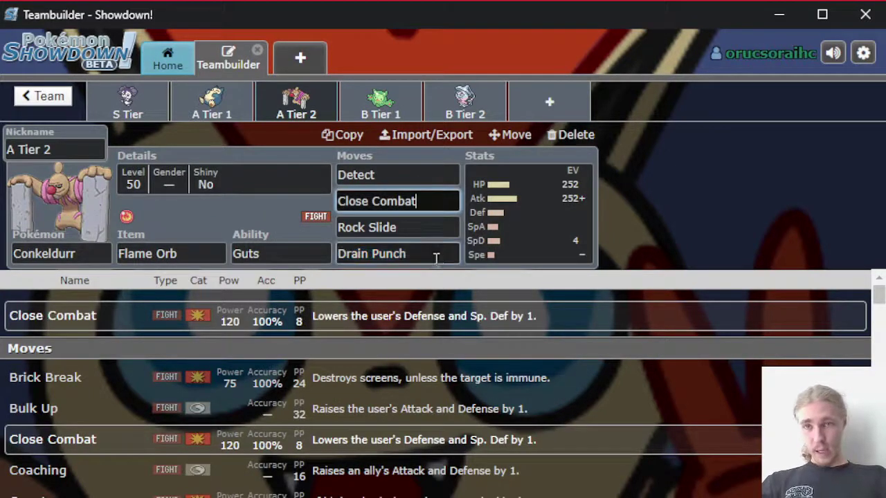
{"action": "left_click", "coordinate": [435, 256]}
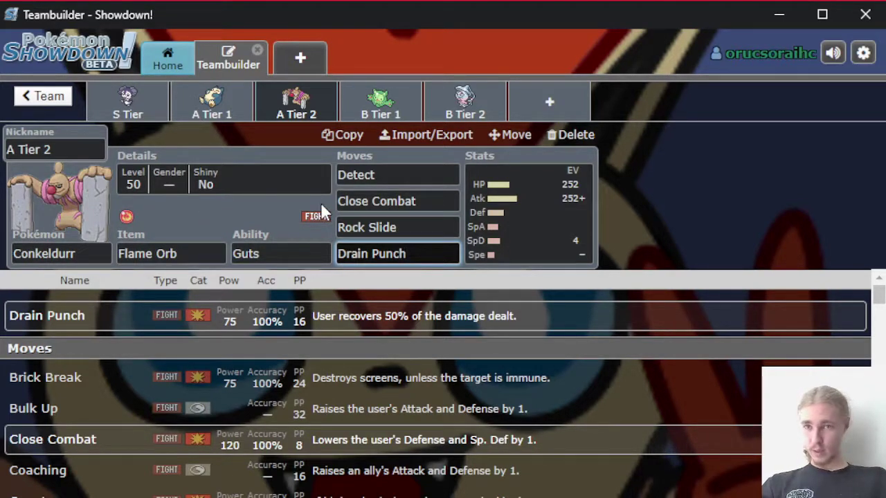
{"action": "left_click", "coordinate": [395, 200]}
{"action": "left_click", "coordinate": [453, 255]}
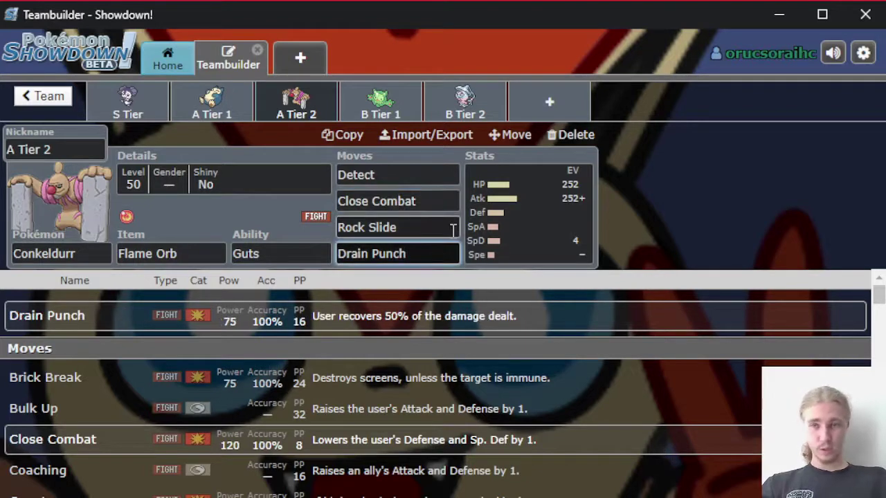
Step: Read the description of Conkeldurr's Rock Slide and browse its alternative moves down to Stone Edge
{"action": "left_click", "coordinate": [452, 229]}
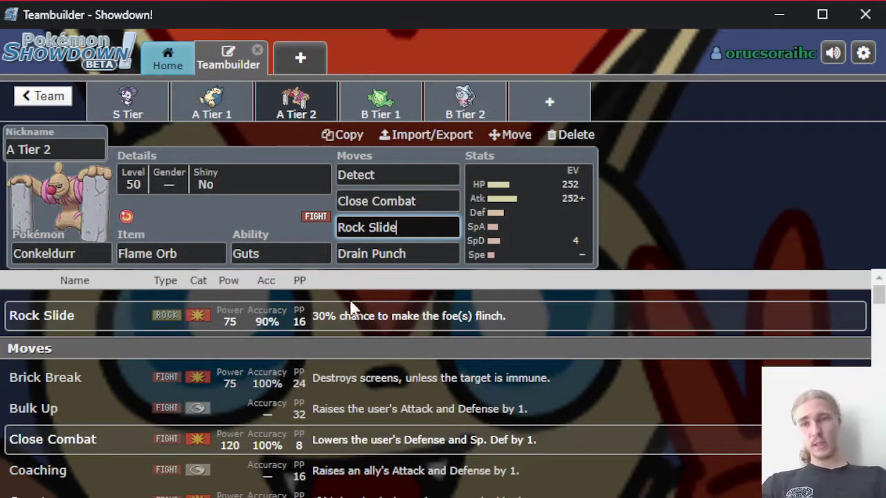
{"action": "scroll", "coordinate": [360, 346], "scroll_direction": "down", "scroll_amount": 5}
{"action": "scroll", "coordinate": [319, 416], "scroll_direction": "down", "scroll_amount": 3}
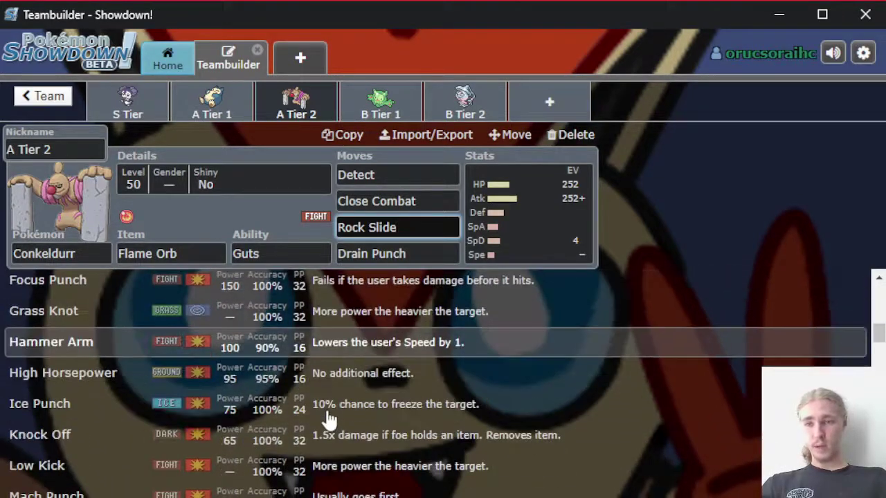
{"action": "scroll", "coordinate": [301, 440], "scroll_direction": "down", "scroll_amount": 3}
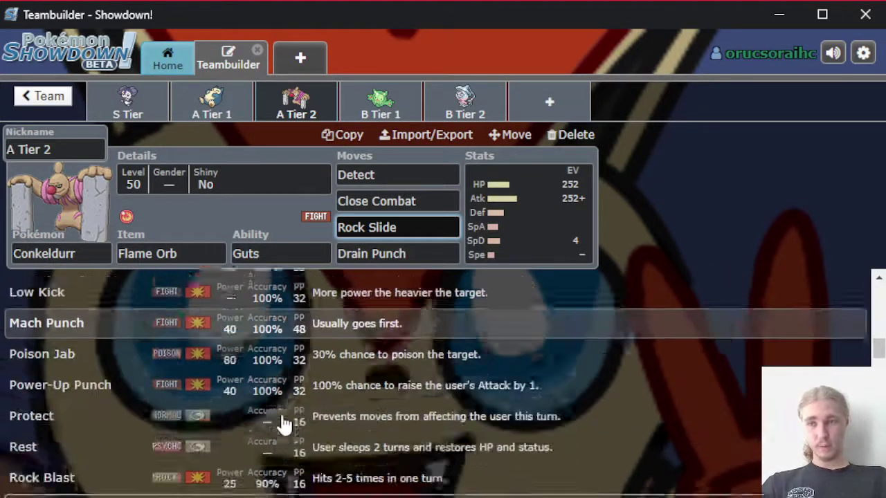
{"action": "scroll", "coordinate": [218, 405], "scroll_direction": "down", "scroll_amount": 2}
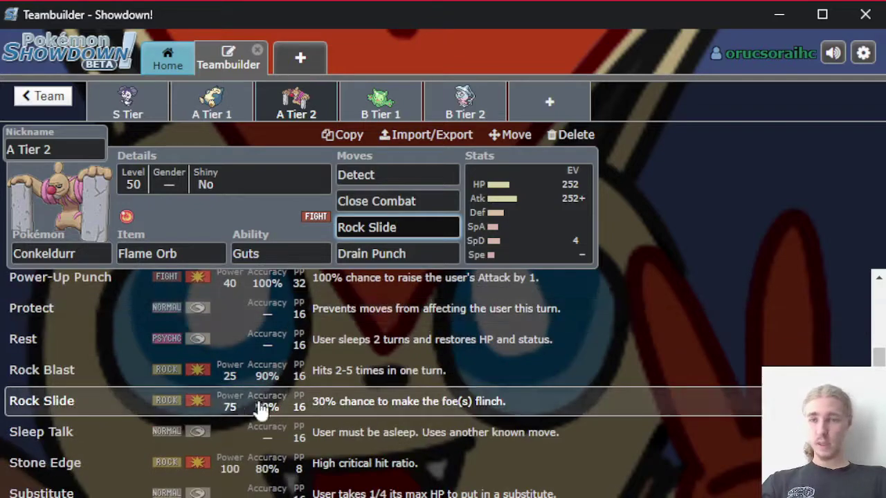
{"action": "scroll", "coordinate": [267, 386], "scroll_direction": "up", "scroll_amount": 8}
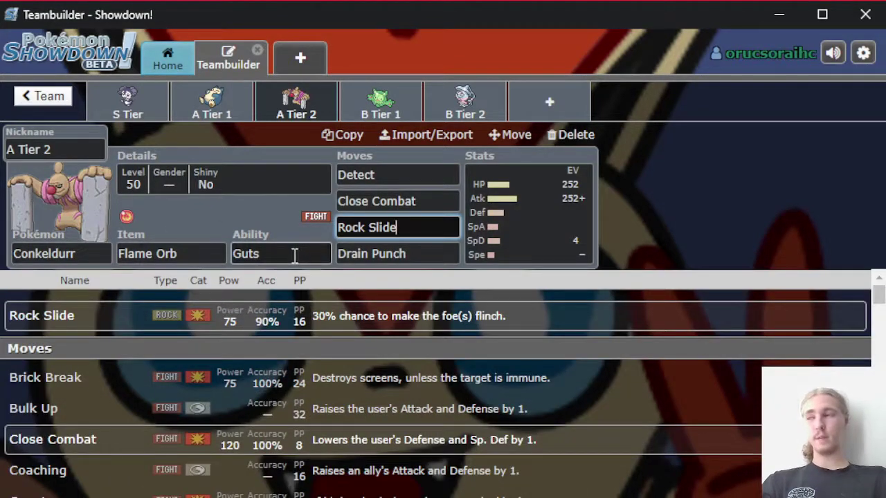
Step: Examine Conkeldurr's EV spread and nature, and read the descriptions of its Flame Orb and Guts ability
{"action": "left_click", "coordinate": [575, 234]}
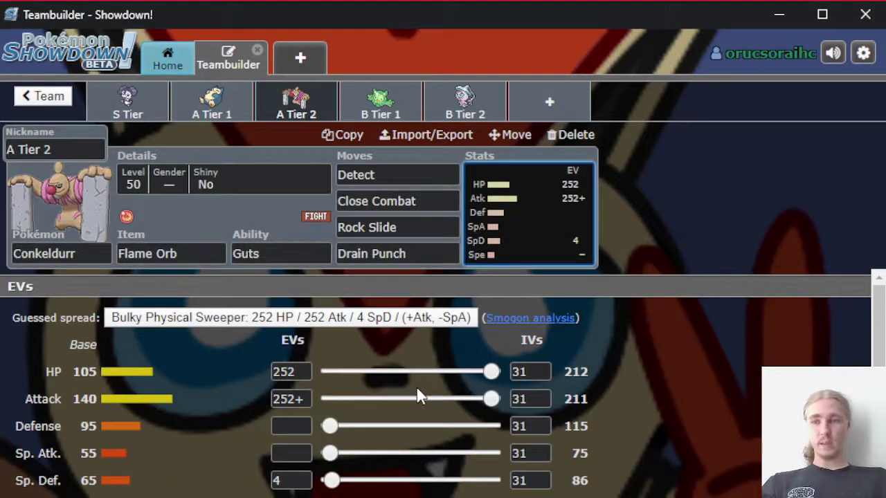
{"action": "scroll", "coordinate": [426, 399], "scroll_direction": "down", "scroll_amount": 3}
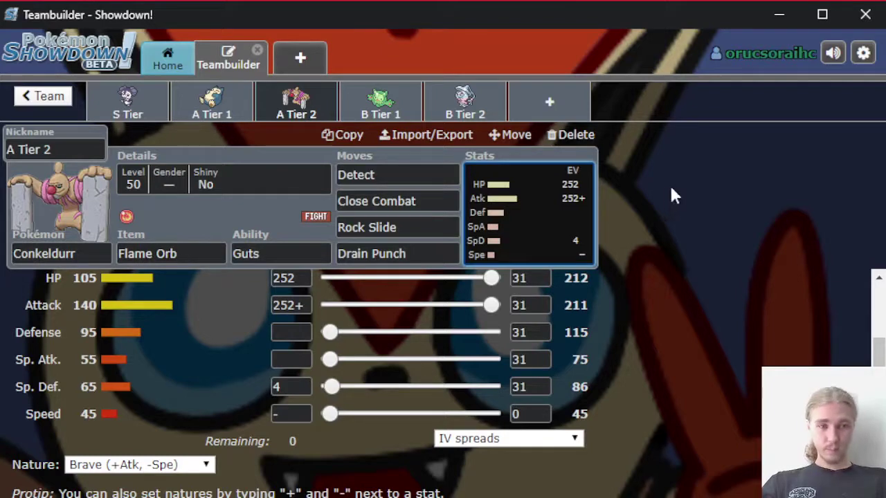
{"action": "left_click", "coordinate": [216, 254]}
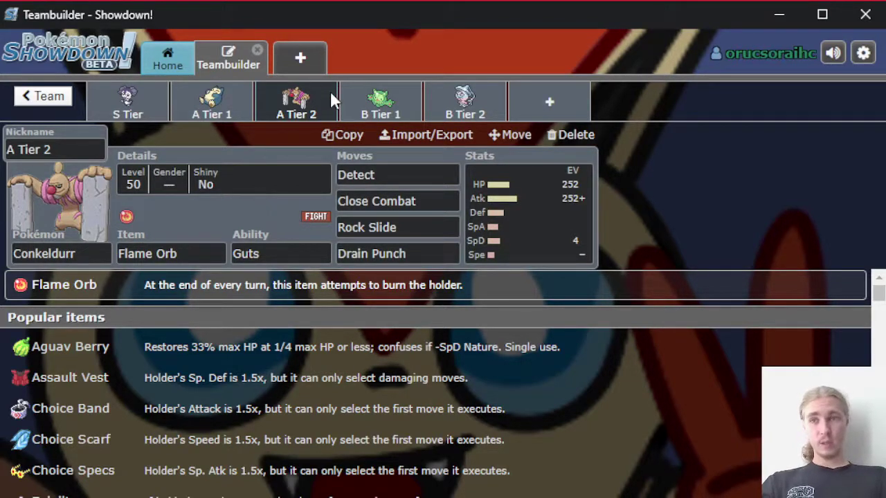
{"action": "left_click", "coordinate": [212, 252]}
{"action": "left_click", "coordinate": [236, 209]}
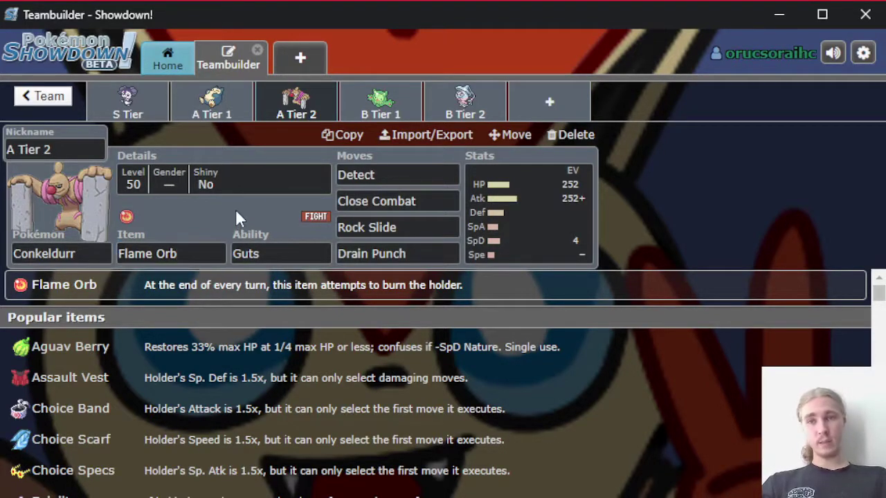
{"action": "left_click", "coordinate": [318, 250]}
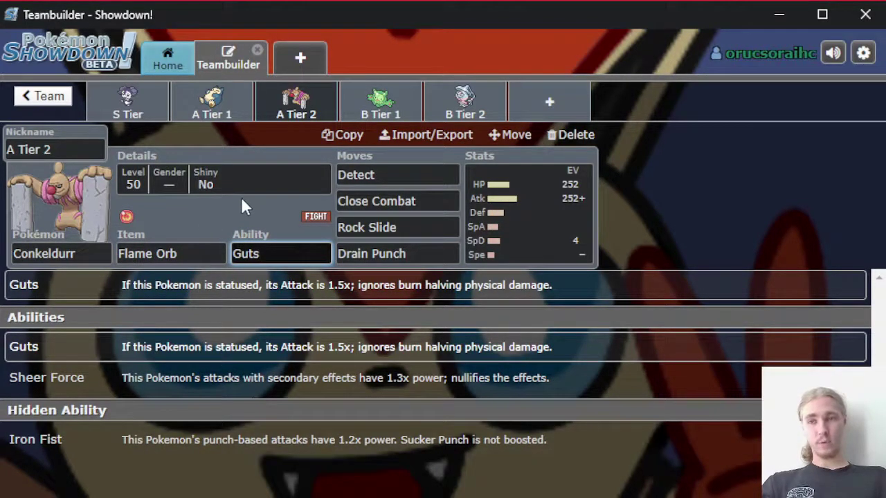
Step: Open Reuniclus in the B Tier 1 slot and examine its Magic Guard ability, EV spread and nature
{"action": "left_click", "coordinate": [380, 104]}
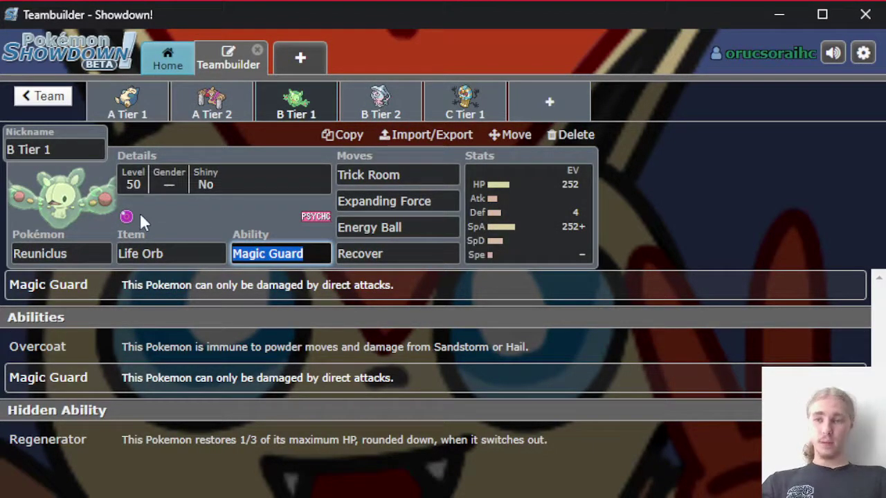
{"action": "left_click", "coordinate": [164, 210]}
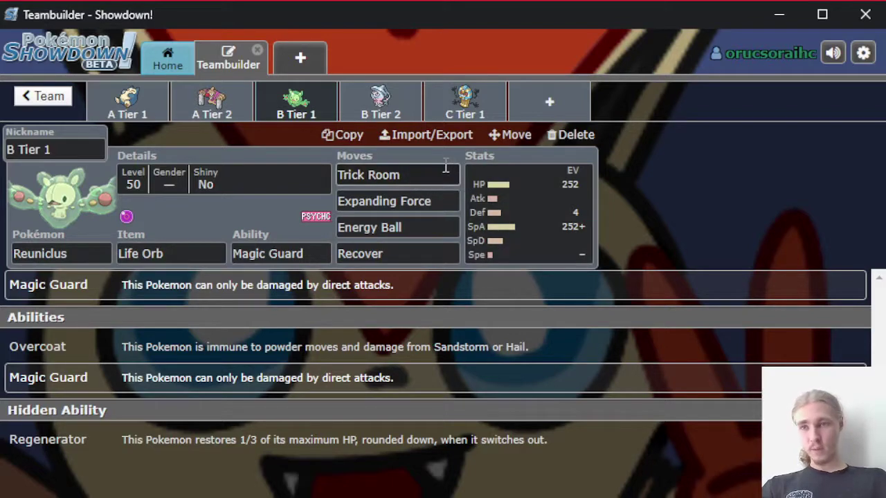
{"action": "left_click", "coordinate": [537, 243]}
{"action": "scroll", "coordinate": [145, 420], "scroll_direction": "down", "scroll_amount": 2}
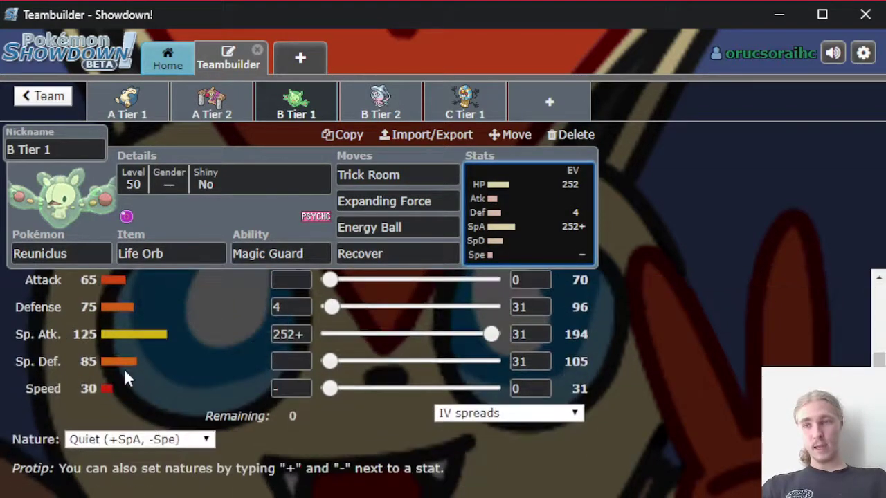
{"action": "scroll", "coordinate": [222, 340], "scroll_direction": "up", "scroll_amount": 1}
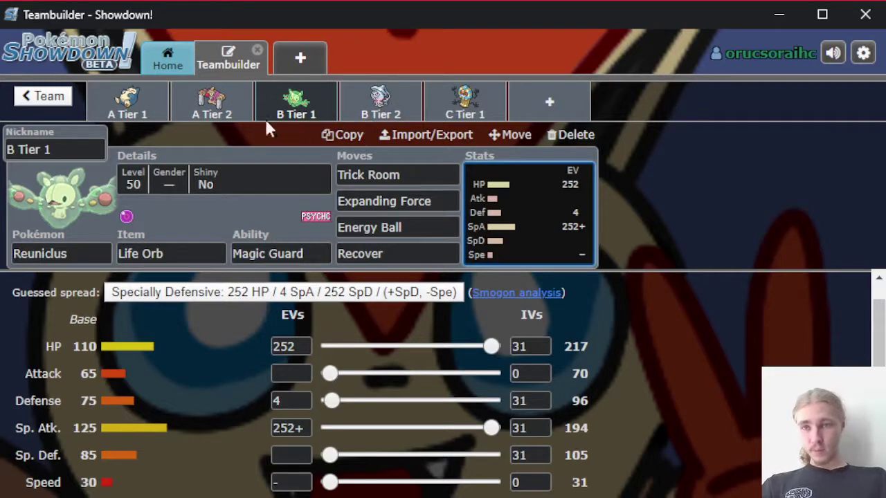
Step: Read the description of Reuniclus's Trick Room and look through its move list down to Expanding Force
{"action": "left_click", "coordinate": [384, 175]}
{"action": "left_click", "coordinate": [271, 218]}
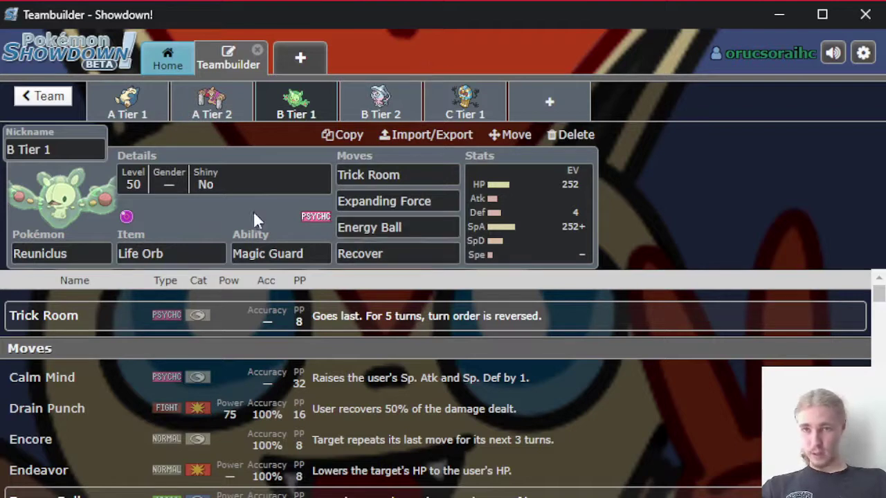
{"action": "scroll", "coordinate": [225, 423], "scroll_direction": "down", "scroll_amount": 2}
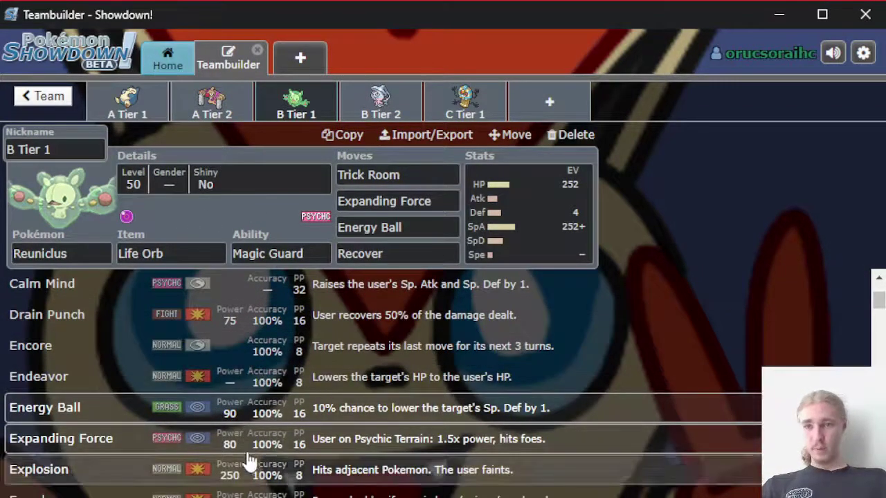
Step: Read the description of Reuniclus's Energy Ball and browse the alternative moves for that slot, including Thunder, Shadow Ball and Psychic
{"action": "left_click", "coordinate": [424, 223]}
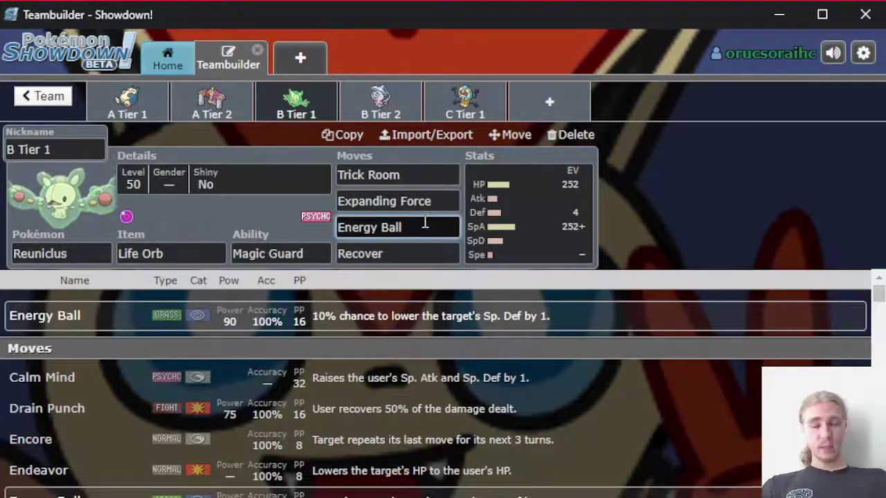
{"action": "scroll", "coordinate": [263, 416], "scroll_direction": "down", "scroll_amount": 8}
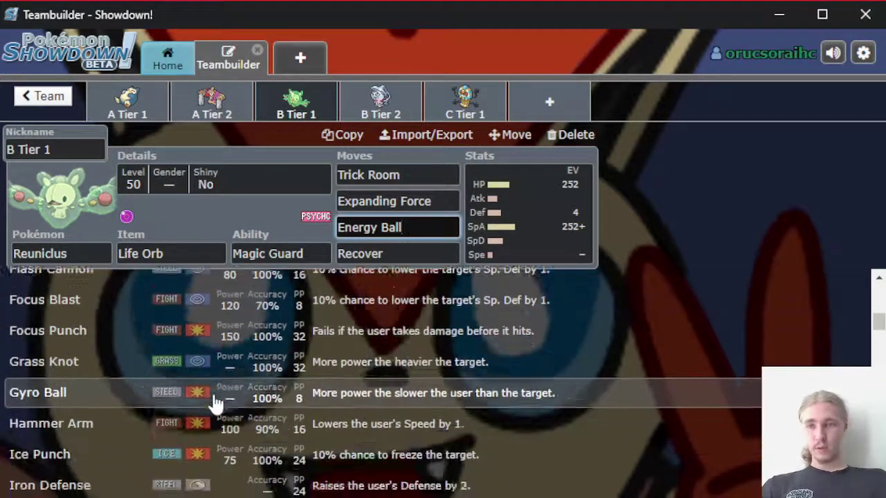
{"action": "scroll", "coordinate": [215, 405], "scroll_direction": "down", "scroll_amount": 15}
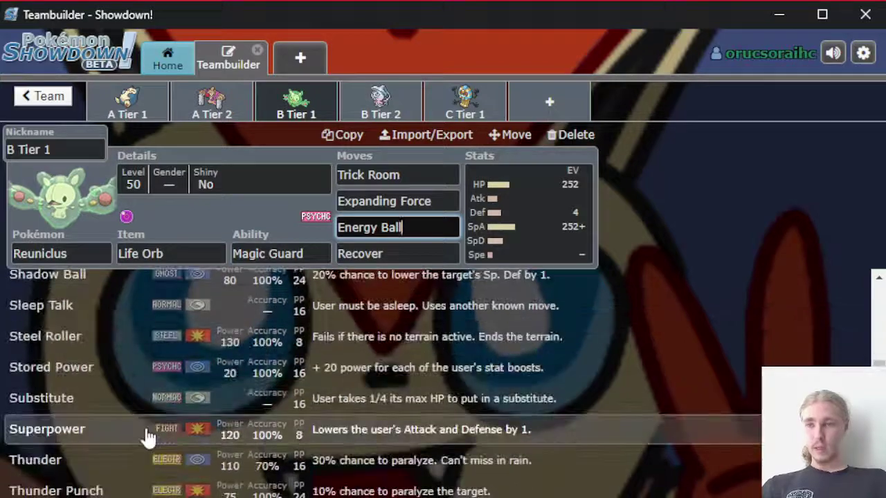
{"action": "scroll", "coordinate": [149, 439], "scroll_direction": "down", "scroll_amount": 3}
{"action": "scroll", "coordinate": [204, 372], "scroll_direction": "down", "scroll_amount": 5}
{"action": "scroll", "coordinate": [204, 372], "scroll_direction": "up", "scroll_amount": 3}
{"action": "scroll", "coordinate": [204, 371], "scroll_direction": "down", "scroll_amount": 2}
{"action": "scroll", "coordinate": [204, 372], "scroll_direction": "up", "scroll_amount": 2}
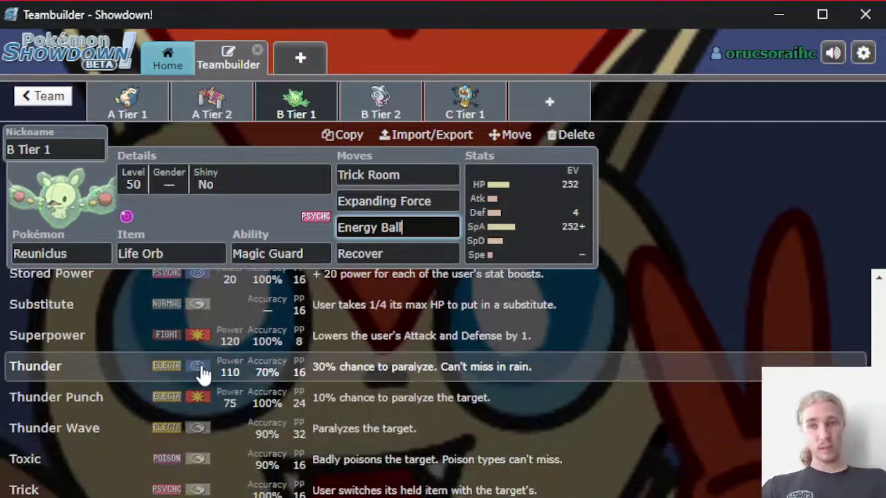
{"action": "scroll", "coordinate": [159, 372], "scroll_direction": "up", "scroll_amount": 3}
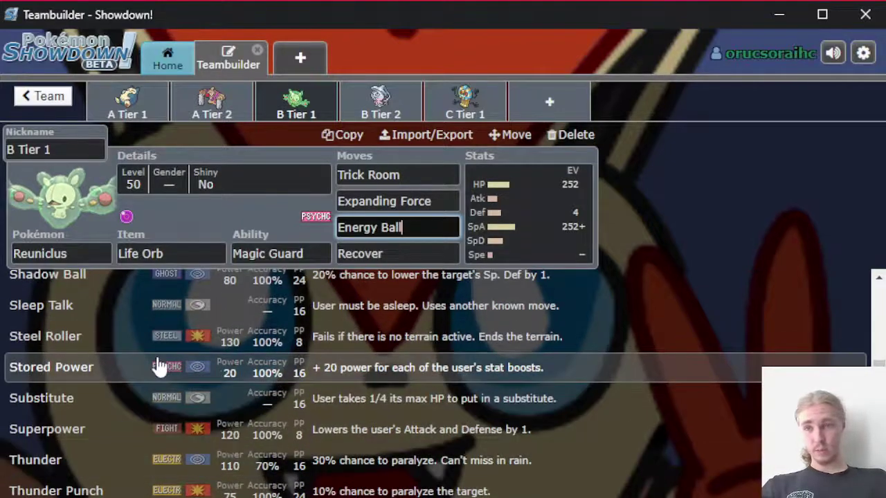
{"action": "scroll", "coordinate": [152, 367], "scroll_direction": "up", "scroll_amount": 3}
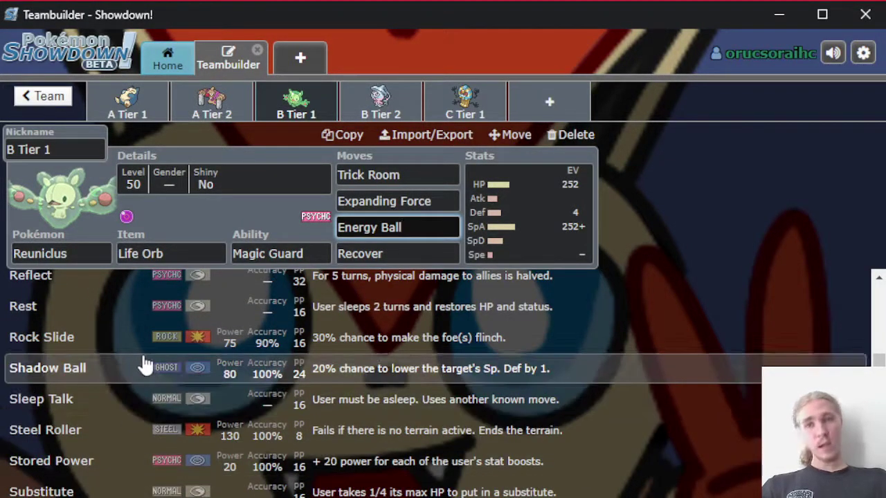
{"action": "scroll", "coordinate": [142, 366], "scroll_direction": "up", "scroll_amount": 3}
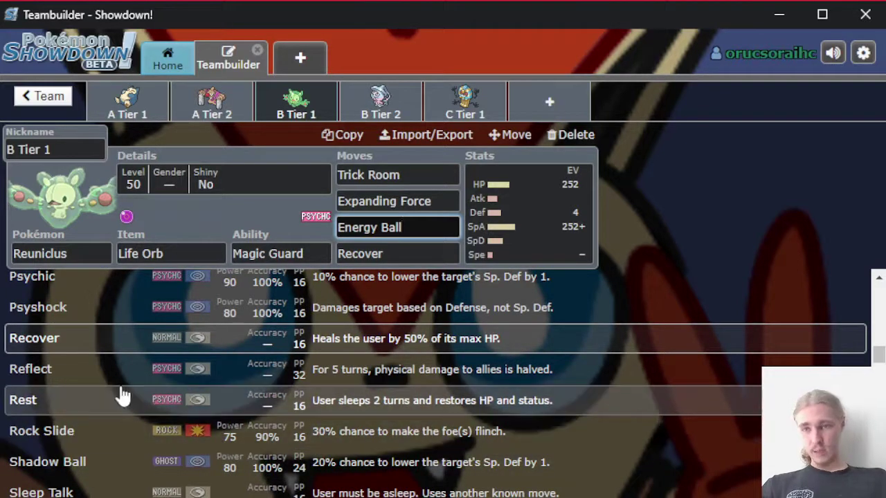
{"action": "scroll", "coordinate": [119, 396], "scroll_direction": "up", "scroll_amount": 3}
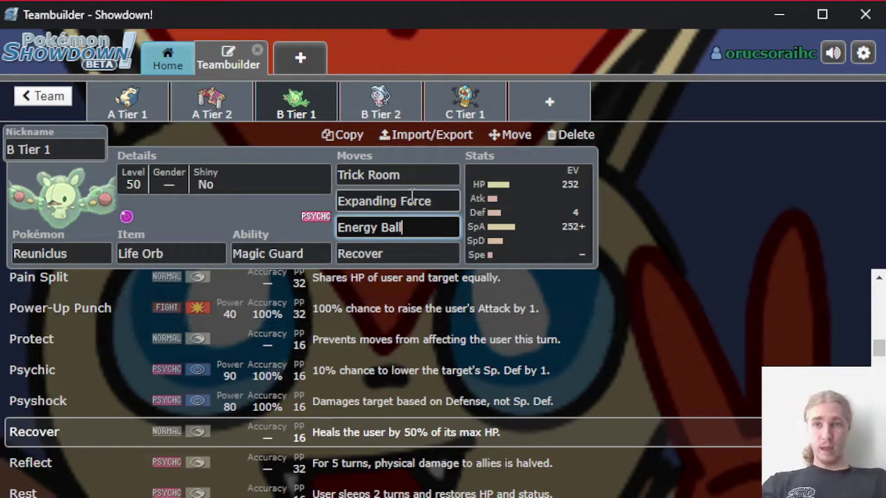
Step: Read the description of Reuniclus's Expanding Force, check Indeedee-F's set with Psychic Surge and return to Reuniclus
{"action": "left_click", "coordinate": [412, 201]}
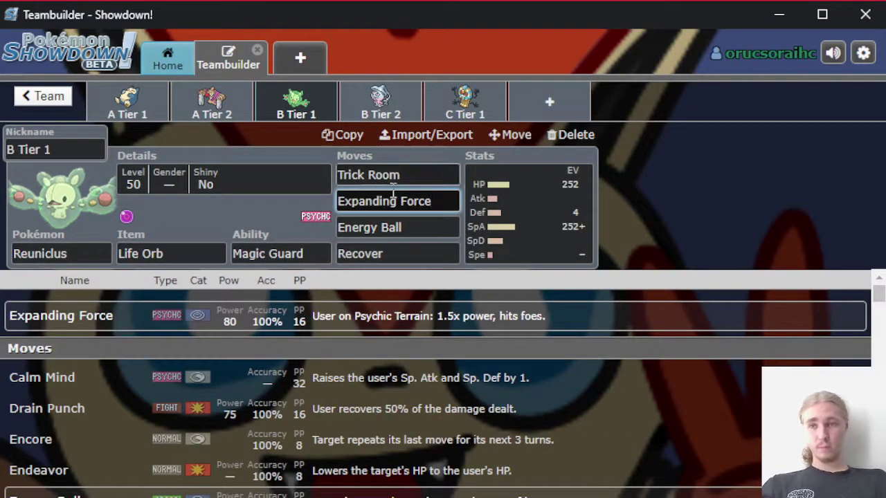
{"action": "left_click", "coordinate": [142, 106]}
{"action": "left_click", "coordinate": [142, 105]}
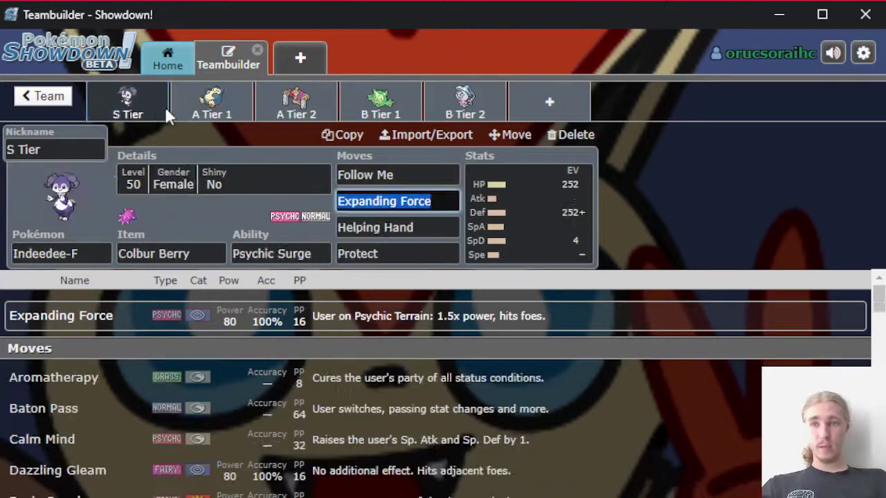
{"action": "left_click", "coordinate": [395, 111]}
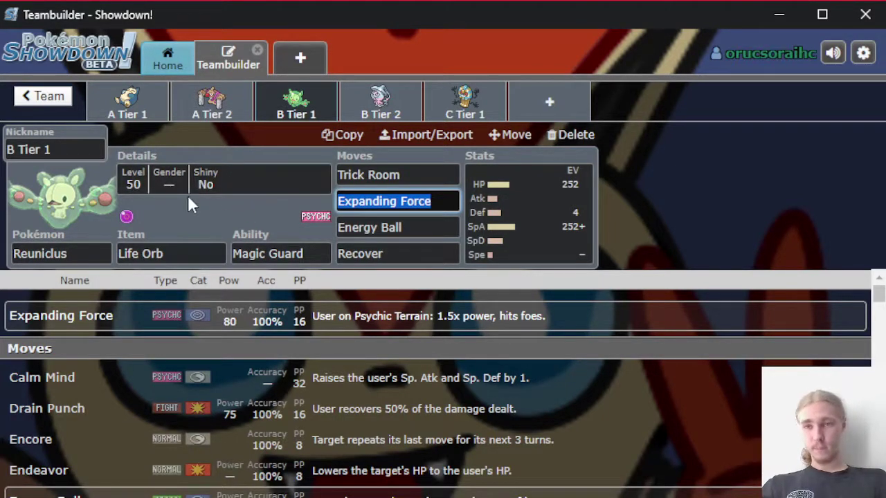
Step: Read the description of Reuniclus's Recover and browse the alternative moves for that slot down to Trick Room
{"action": "left_click", "coordinate": [443, 252]}
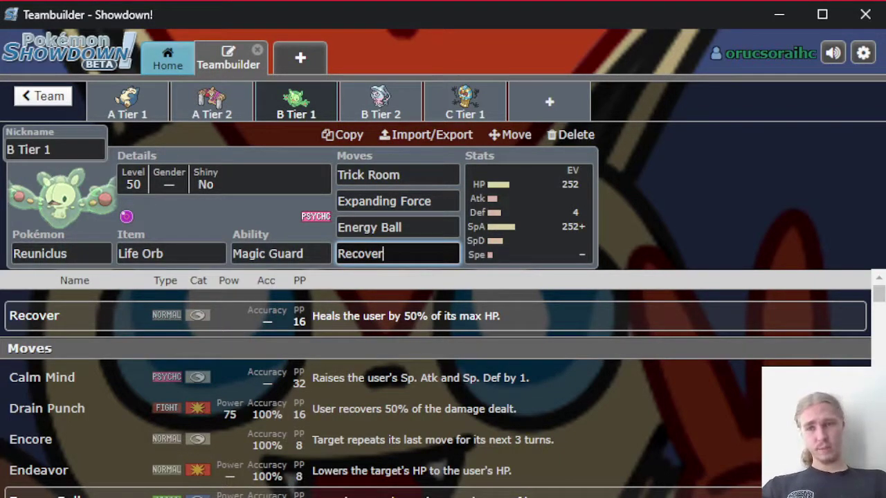
{"action": "scroll", "coordinate": [305, 401], "scroll_direction": "down", "scroll_amount": 4}
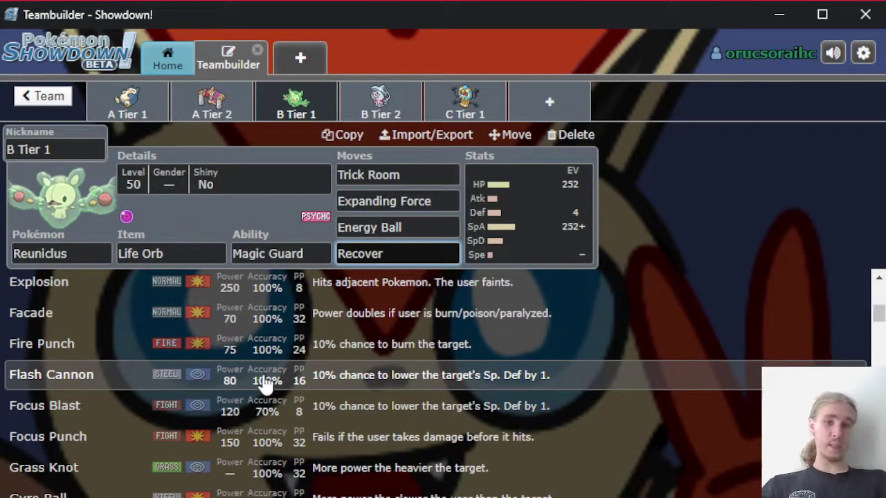
{"action": "scroll", "coordinate": [201, 416], "scroll_direction": "down", "scroll_amount": 1}
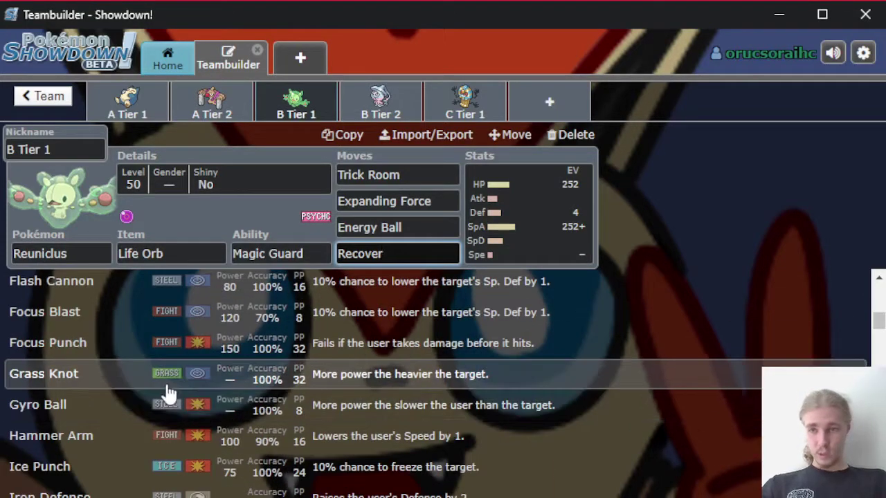
{"action": "scroll", "coordinate": [169, 391], "scroll_direction": "down", "scroll_amount": 1}
{"action": "scroll", "coordinate": [169, 424], "scroll_direction": "down", "scroll_amount": 1}
{"action": "scroll", "coordinate": [198, 347], "scroll_direction": "down", "scroll_amount": 1}
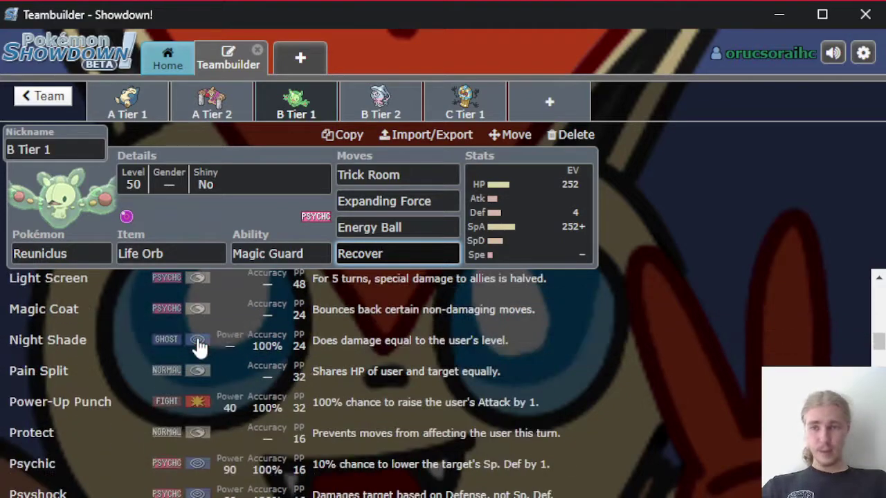
{"action": "scroll", "coordinate": [195, 373], "scroll_direction": "down", "scroll_amount": 4}
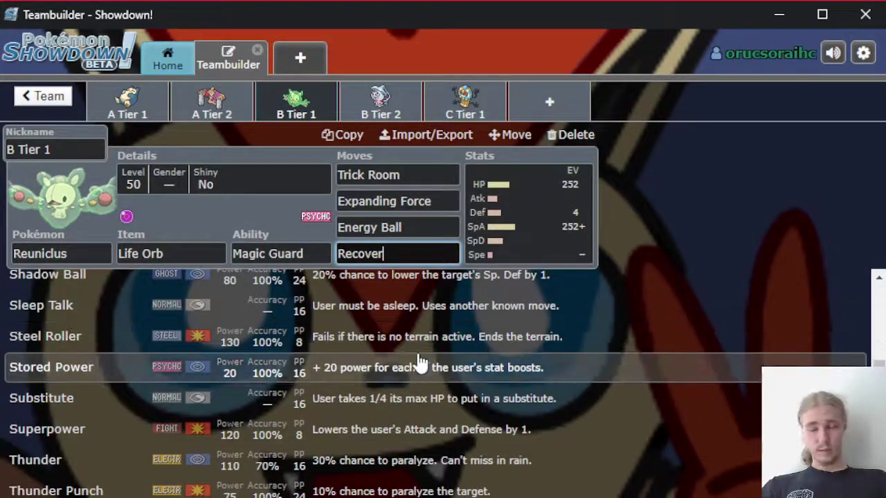
{"action": "scroll", "coordinate": [257, 376], "scroll_direction": "down", "scroll_amount": 3}
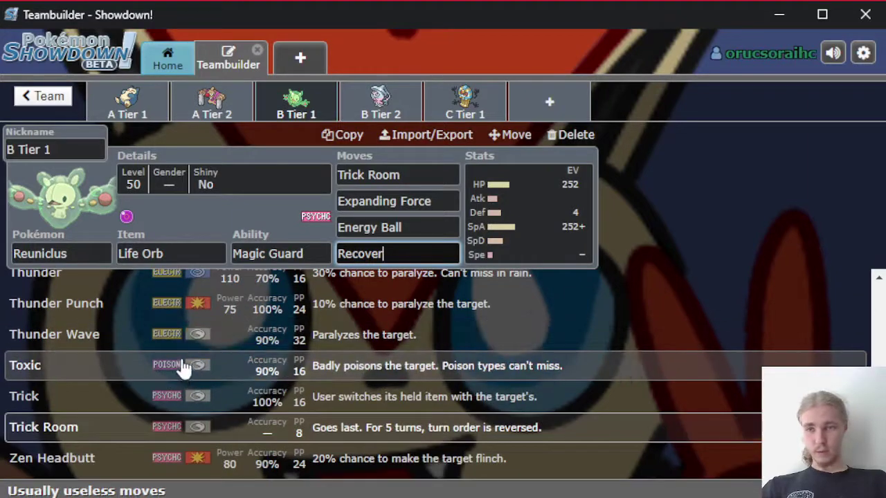
{"action": "scroll", "coordinate": [181, 364], "scroll_direction": "up", "scroll_amount": 10}
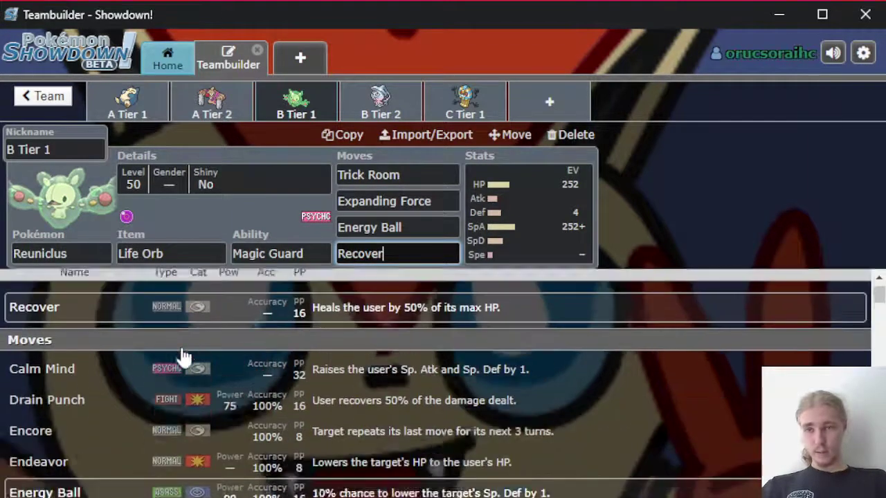
{"action": "left_click", "coordinate": [204, 215]}
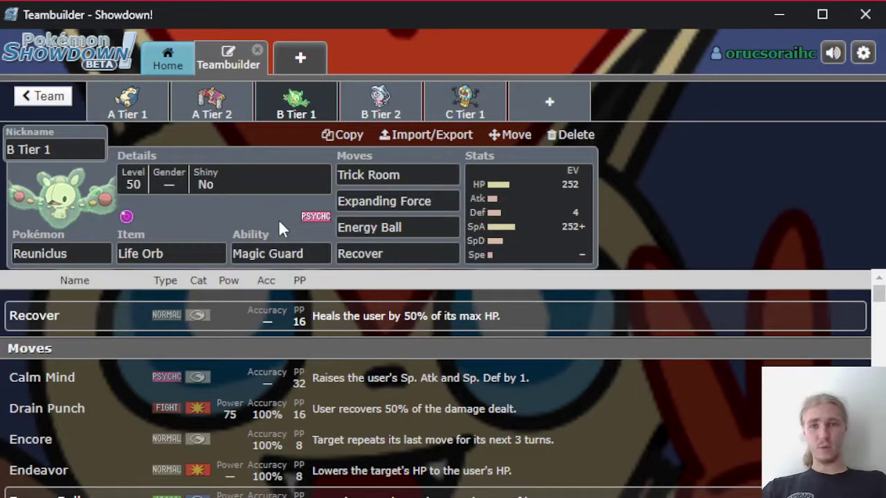
Step: Browse Reuniclus's learnable moves once more, from Calm Mind past Protect and Psyshock to the Thunder moves
{"action": "scroll", "coordinate": [300, 366], "scroll_direction": "down", "scroll_amount": 5}
{"action": "scroll", "coordinate": [291, 370], "scroll_direction": "up", "scroll_amount": 3}
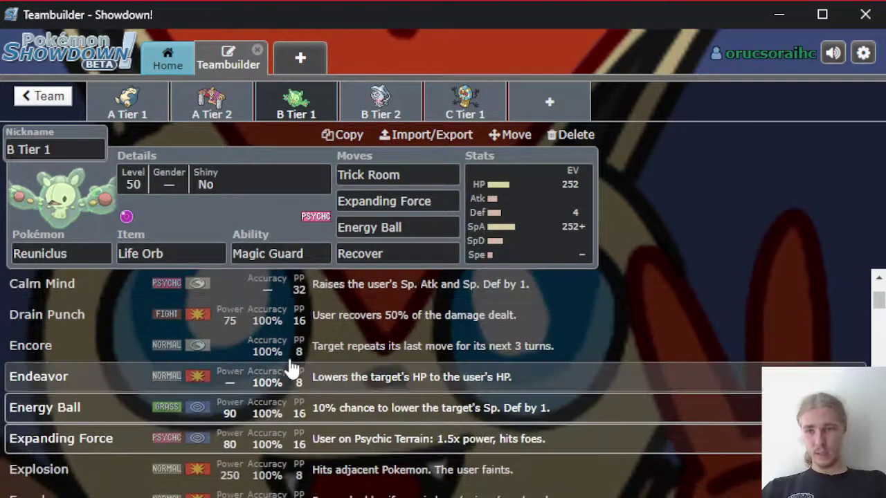
{"action": "scroll", "coordinate": [199, 354], "scroll_direction": "down", "scroll_amount": 3}
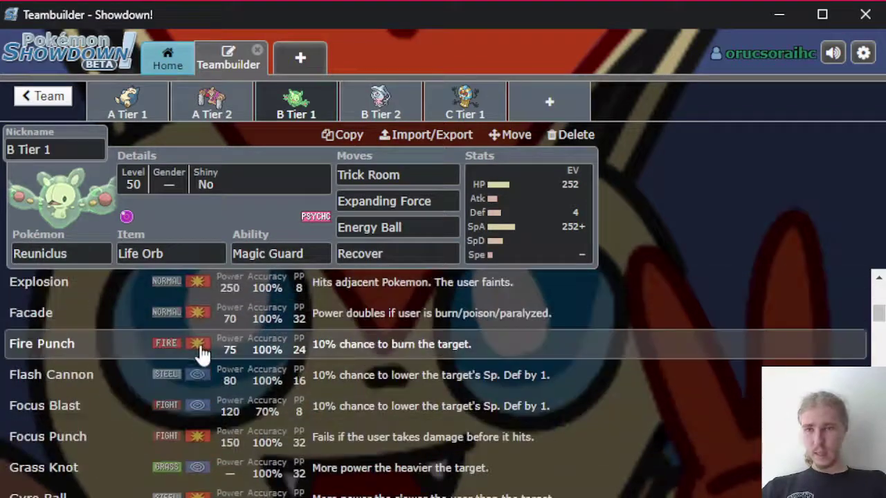
{"action": "scroll", "coordinate": [199, 353], "scroll_direction": "down", "scroll_amount": 3}
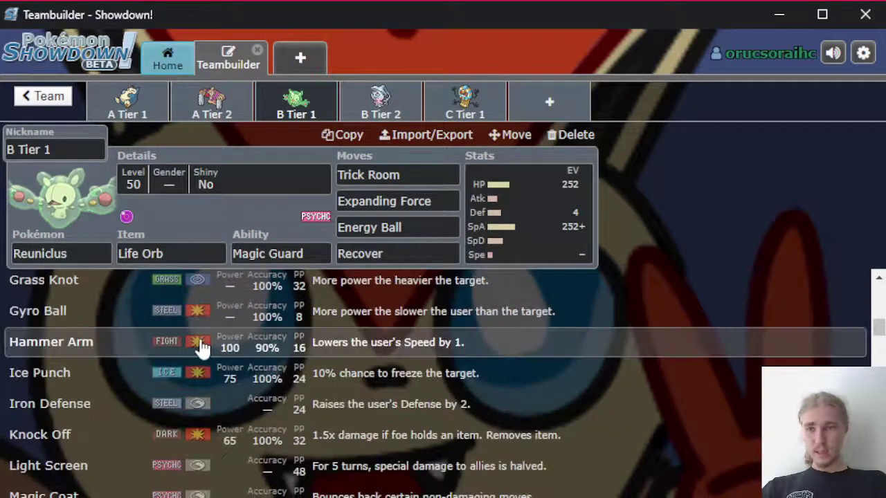
{"action": "scroll", "coordinate": [199, 348], "scroll_direction": "down", "scroll_amount": 2}
{"action": "scroll", "coordinate": [199, 347], "scroll_direction": "up", "scroll_amount": 1}
{"action": "scroll", "coordinate": [199, 346], "scroll_direction": "up", "scroll_amount": 2}
{"action": "scroll", "coordinate": [199, 346], "scroll_direction": "down", "scroll_amount": 5}
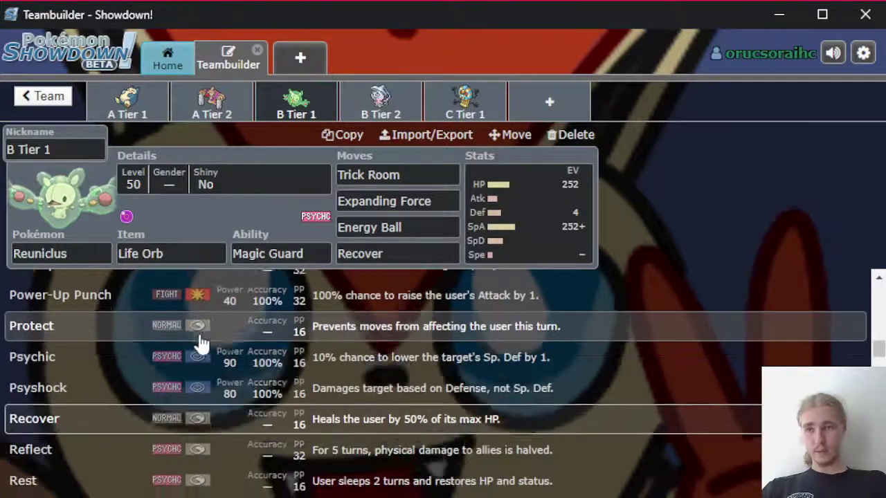
{"action": "scroll", "coordinate": [199, 344], "scroll_direction": "down", "scroll_amount": 3}
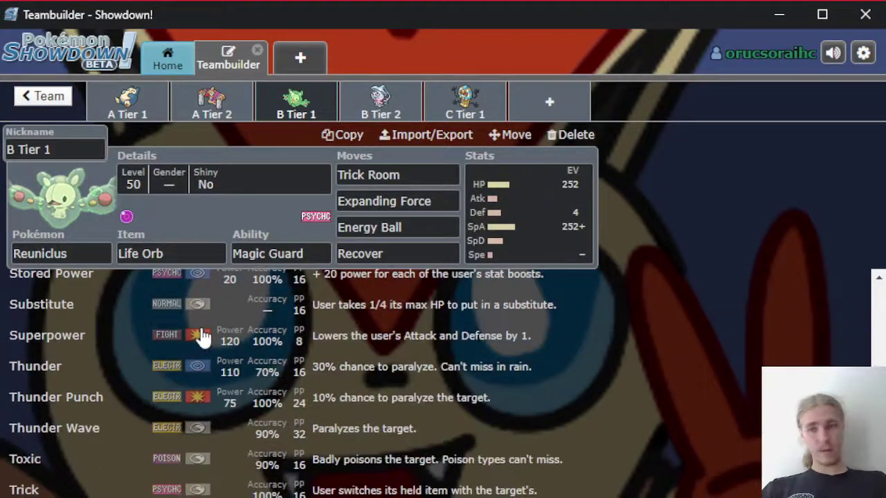
Step: Browse the rest of Reuniclus's learnable moves, from Thunder and Trick Room into the usually useless moves
{"action": "scroll", "coordinate": [202, 333], "scroll_direction": "down", "scroll_amount": 3}
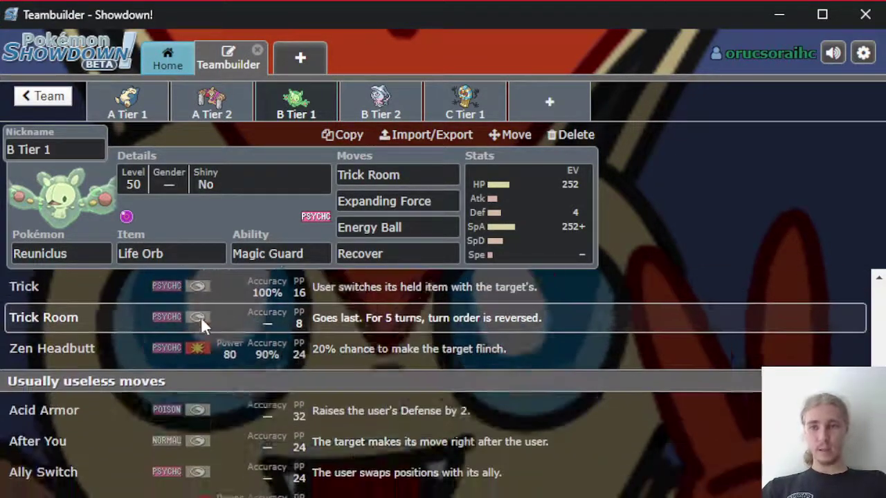
{"action": "scroll", "coordinate": [208, 322], "scroll_direction": "down", "scroll_amount": 3}
{"action": "scroll", "coordinate": [229, 329], "scroll_direction": "down", "scroll_amount": 3}
{"action": "scroll", "coordinate": [225, 326], "scroll_direction": "down", "scroll_amount": 3}
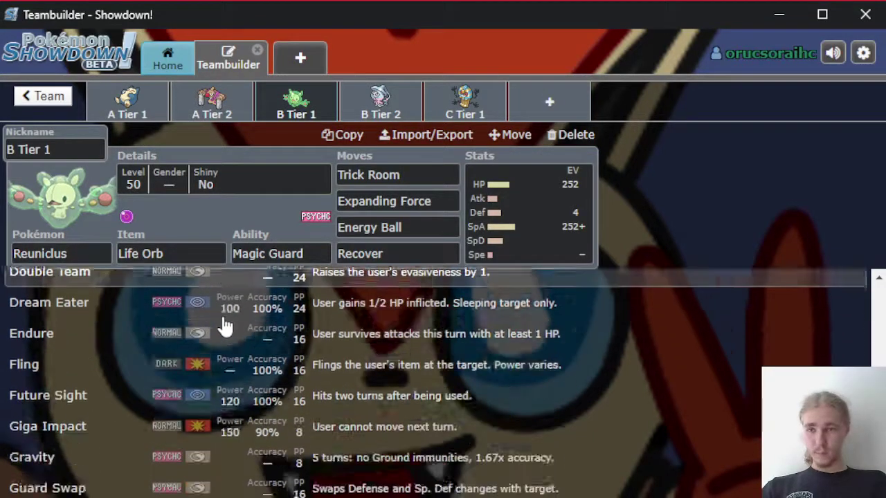
{"action": "scroll", "coordinate": [225, 326], "scroll_direction": "up", "scroll_amount": 3}
{"action": "scroll", "coordinate": [224, 326], "scroll_direction": "down", "scroll_amount": 10}
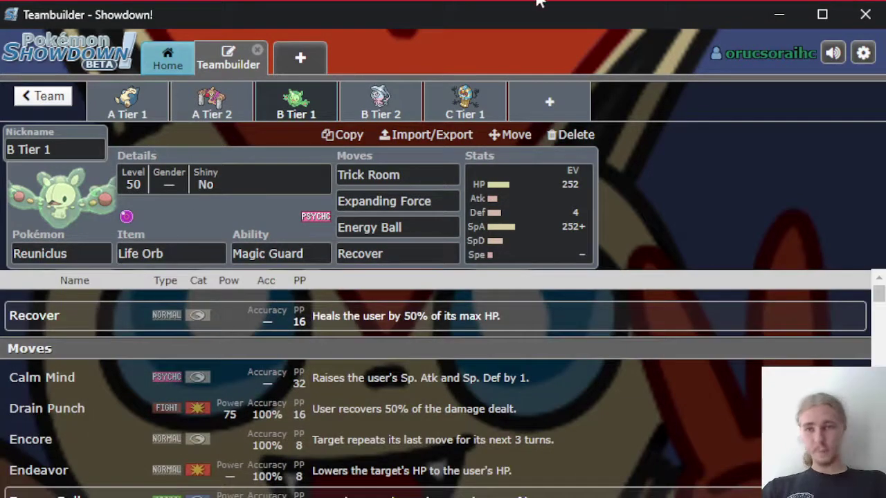
Step: Switch to Hatterene in the B Tier 2 slot and read the description of its Focus Sash
{"action": "left_click", "coordinate": [381, 99]}
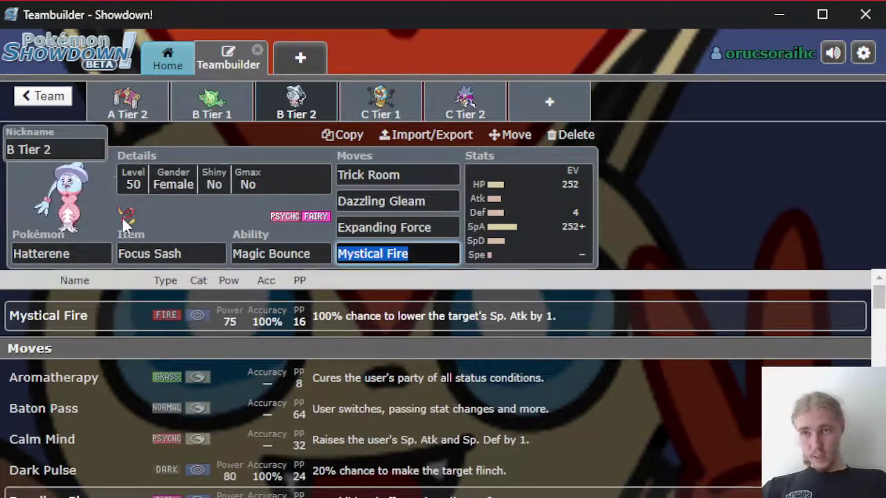
{"action": "left_click", "coordinate": [216, 213]}
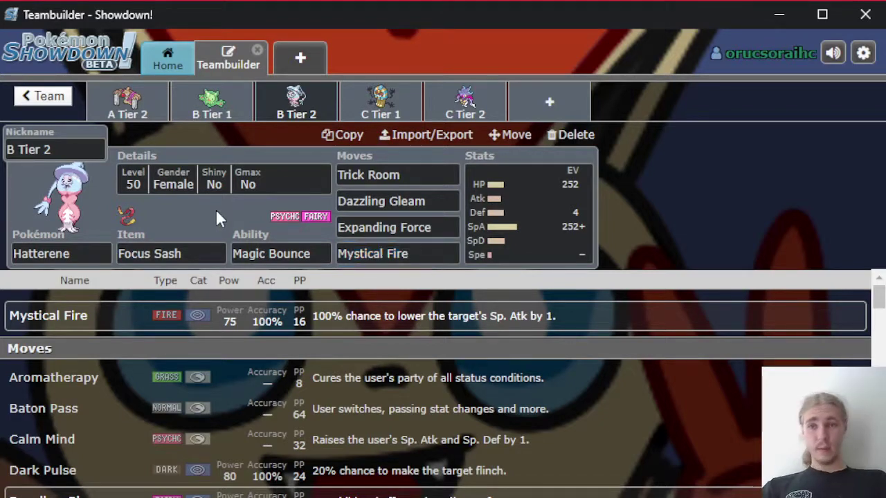
{"action": "left_click", "coordinate": [208, 248]}
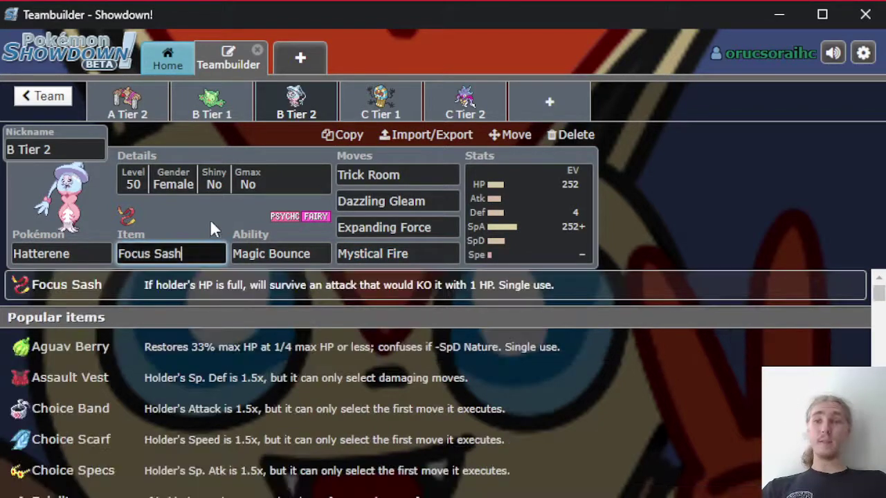
{"action": "left_click", "coordinate": [211, 215]}
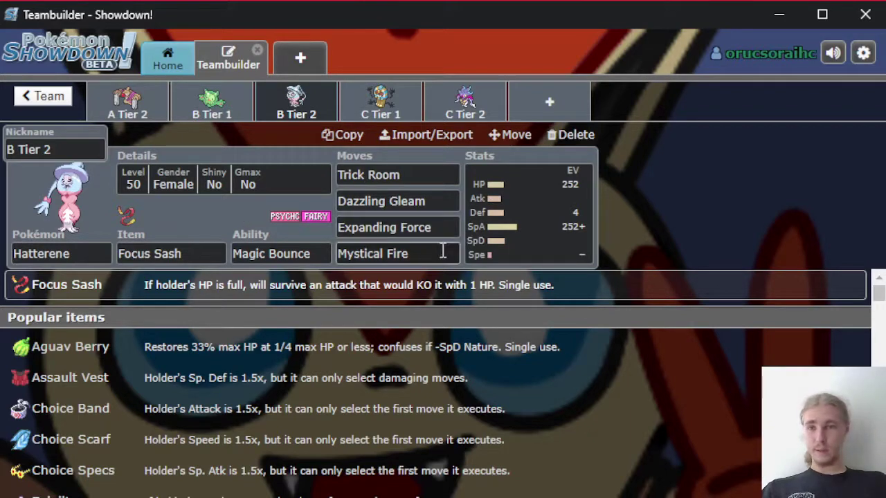
Step: Read the descriptions of Hatterene's Mystical Fire and Expanding Force
{"action": "left_click", "coordinate": [405, 258]}
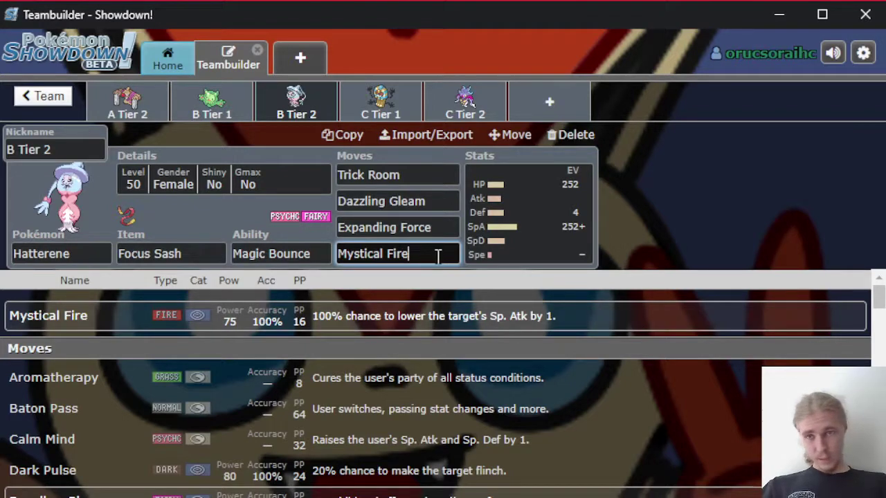
{"action": "left_click", "coordinate": [432, 228]}
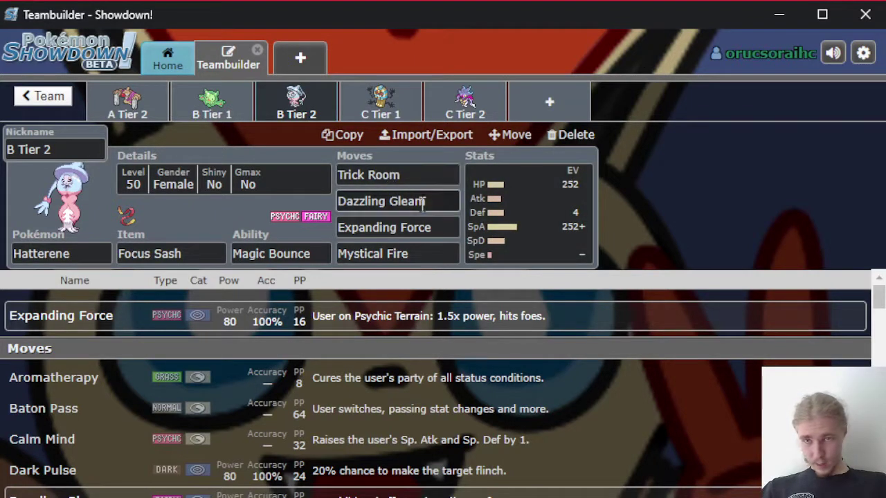
{"action": "left_click", "coordinate": [436, 250]}
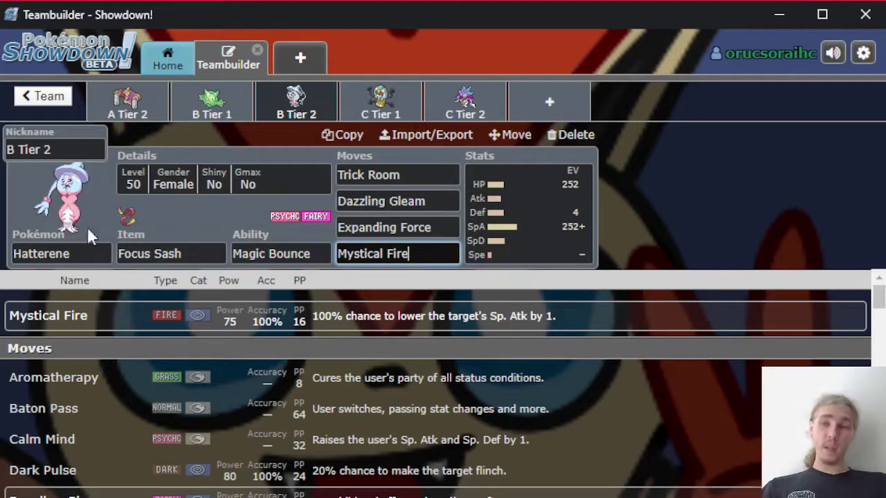
{"action": "left_click", "coordinate": [179, 209]}
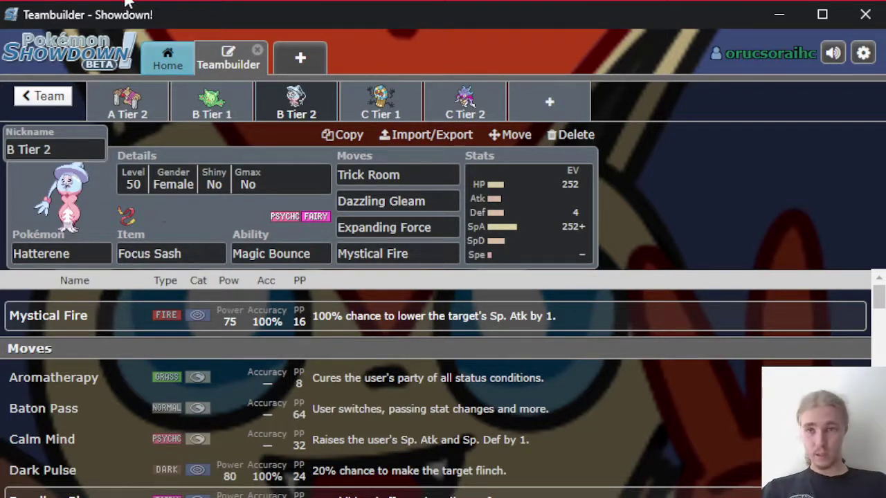
Step: Examine Hatterene's EV spread, compare it with Reuniclus's stats, and check Hatterene's Speed and nature
{"action": "left_click", "coordinate": [563, 232]}
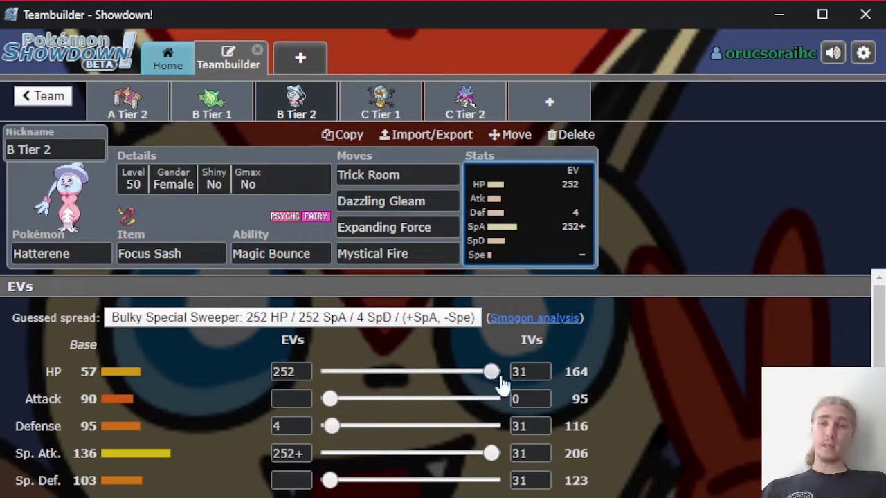
{"action": "left_click_drag", "start_coordinate": [490, 372], "coordinate": [333, 452]}
{"action": "left_click_drag", "start_coordinate": [352, 381], "coordinate": [599, 349]}
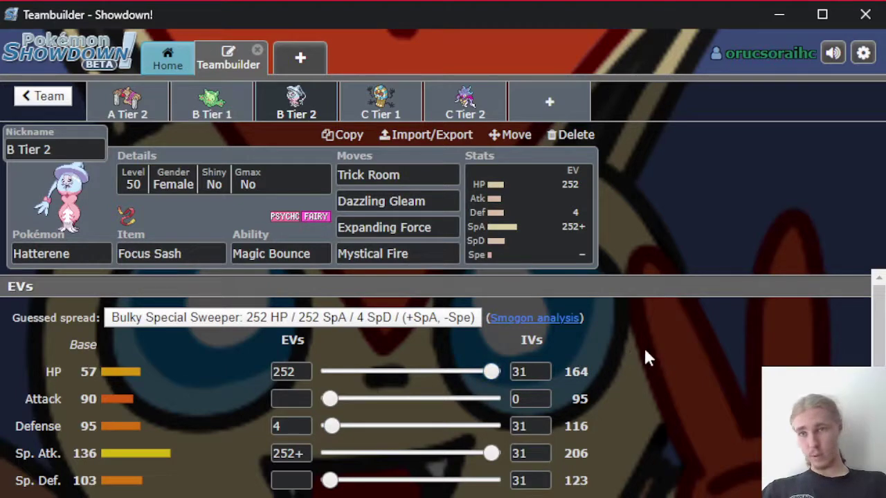
{"action": "left_click", "coordinate": [194, 109]}
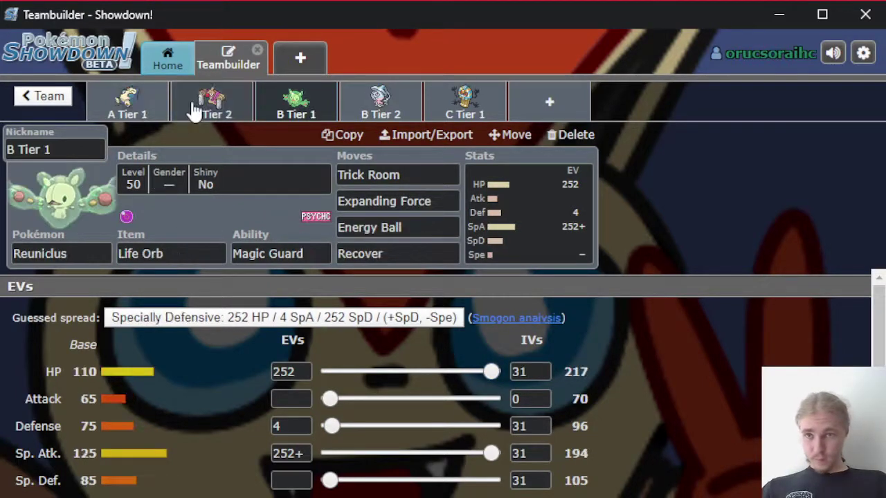
{"action": "left_click", "coordinate": [380, 107]}
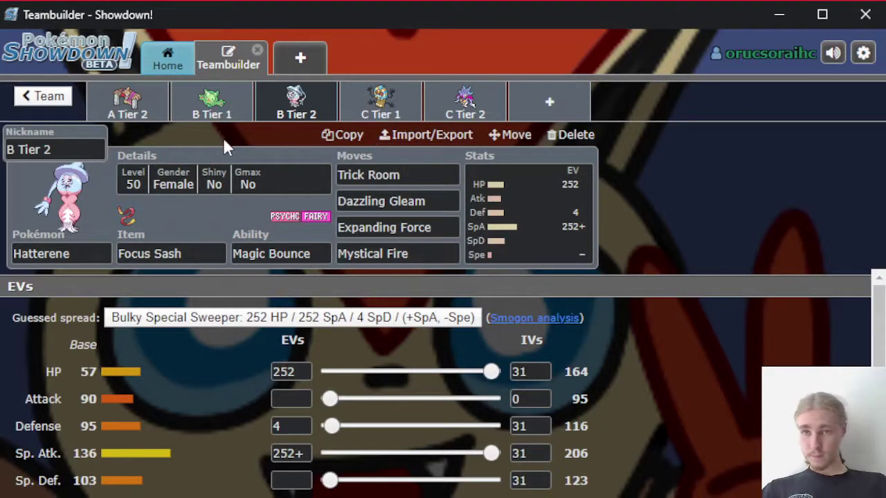
{"action": "scroll", "coordinate": [372, 439], "scroll_direction": "down", "scroll_amount": 2}
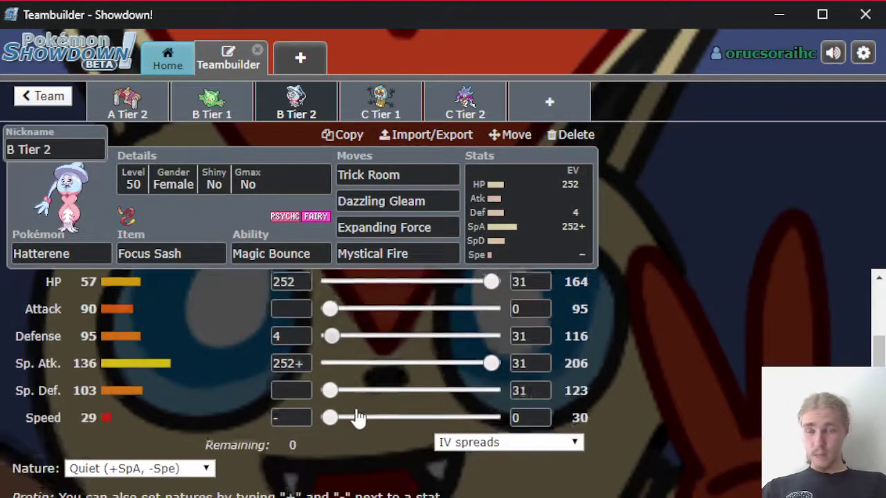
{"action": "scroll", "coordinate": [344, 402], "scroll_direction": "up", "scroll_amount": 2}
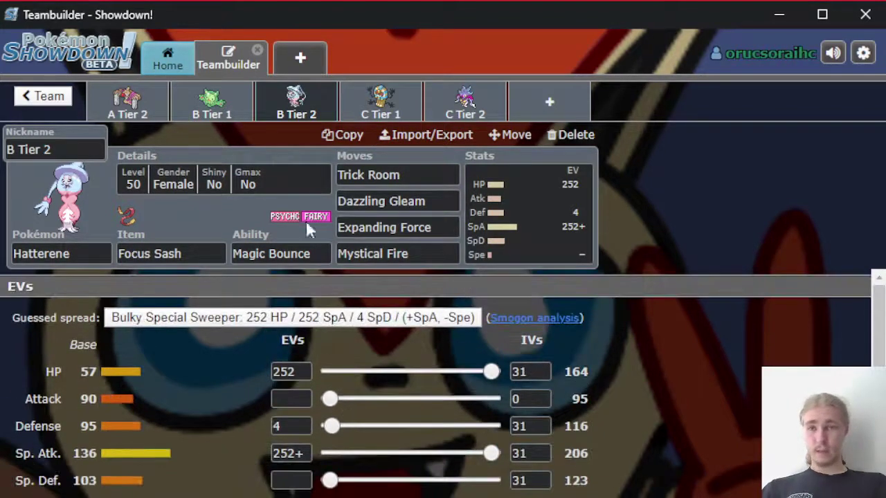
Step: Read the description of Hatterene's Magic Bounce and its alternative abilities
{"action": "left_click", "coordinate": [287, 256]}
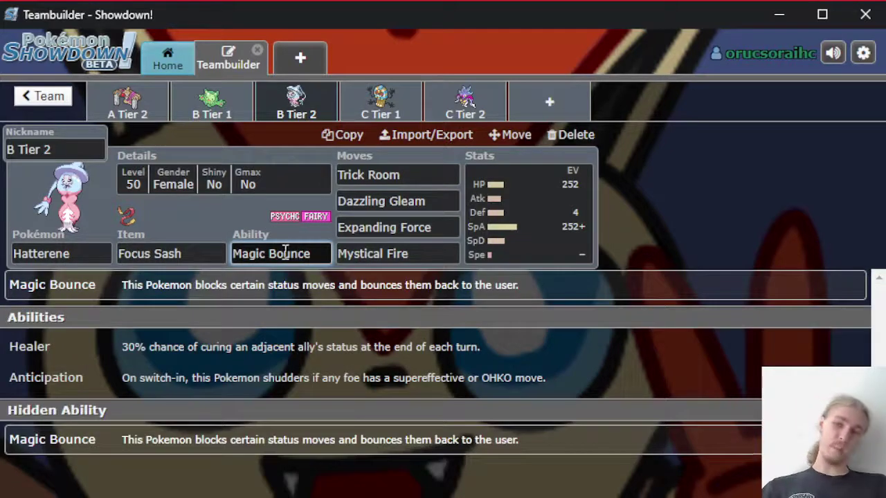
{"action": "left_click", "coordinate": [208, 255]}
{"action": "left_click", "coordinate": [317, 256]}
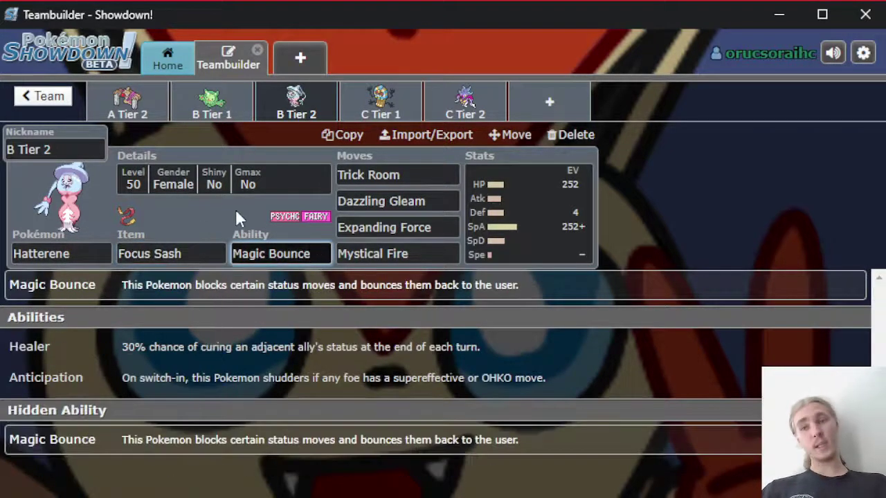
{"action": "left_click", "coordinate": [186, 212]}
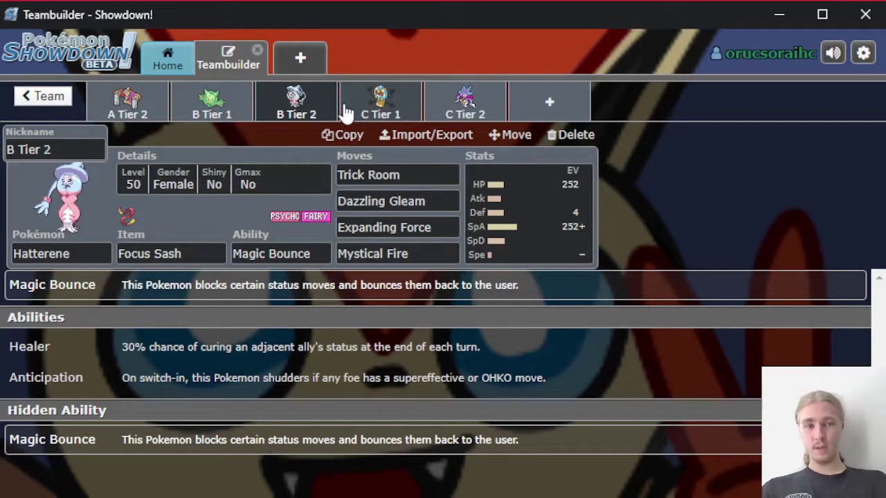
Step: Switch to Cofagrigus in the C Tier 1 slot and examine its Mummy ability, EV spread and Body Press description
{"action": "left_click", "coordinate": [382, 109]}
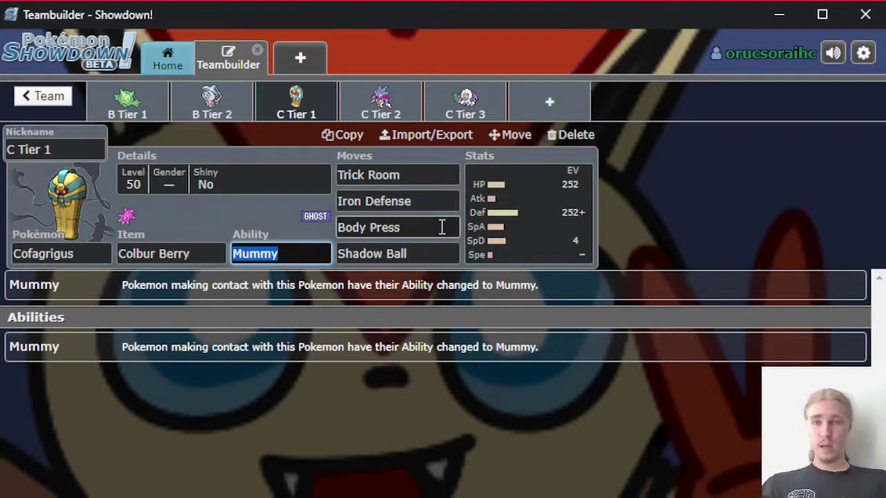
{"action": "left_click", "coordinate": [530, 228]}
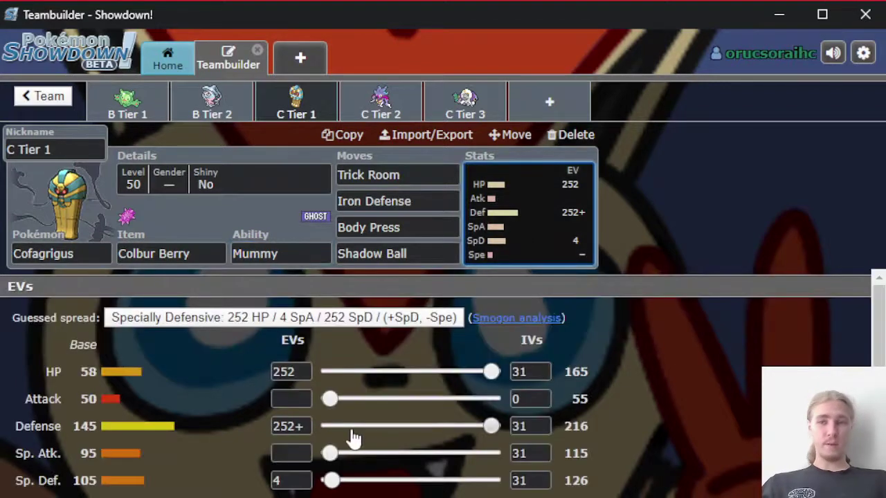
{"action": "left_click", "coordinate": [423, 225]}
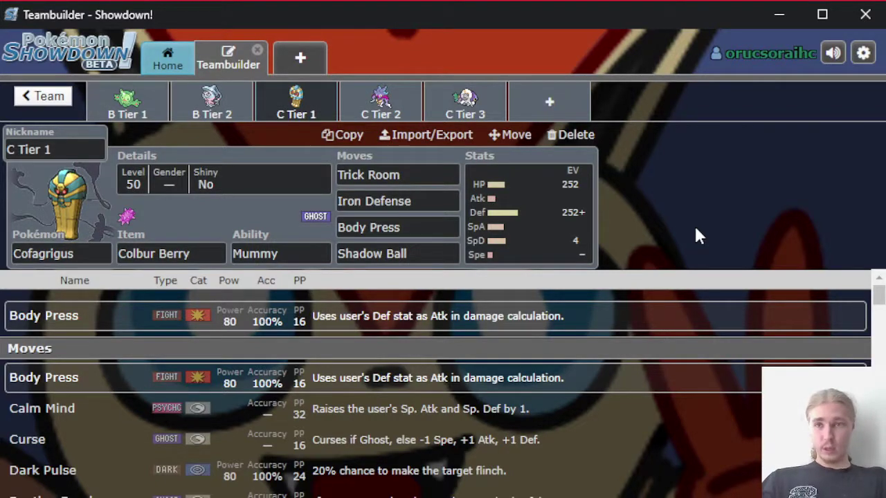
{"action": "left_click", "coordinate": [550, 221]}
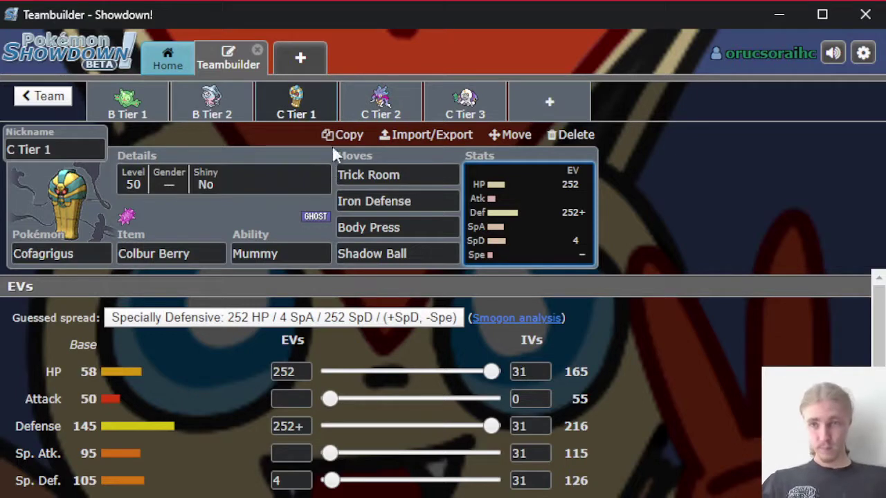
{"action": "left_click", "coordinate": [361, 104]}
{"action": "left_click", "coordinate": [234, 111]}
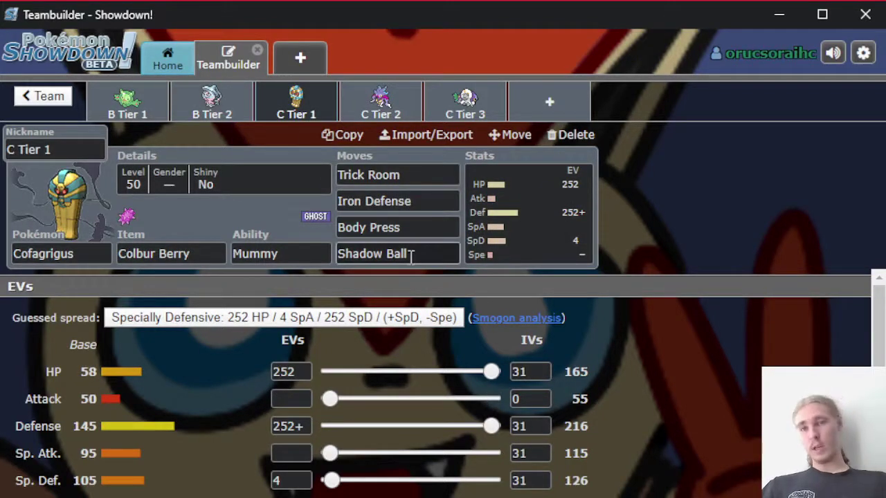
Step: Browse Cofagrigus's alternative moves for the Body Press slot, past Iron Defense and Nasty Plot down to Shadow Ball
{"action": "left_click", "coordinate": [413, 229]}
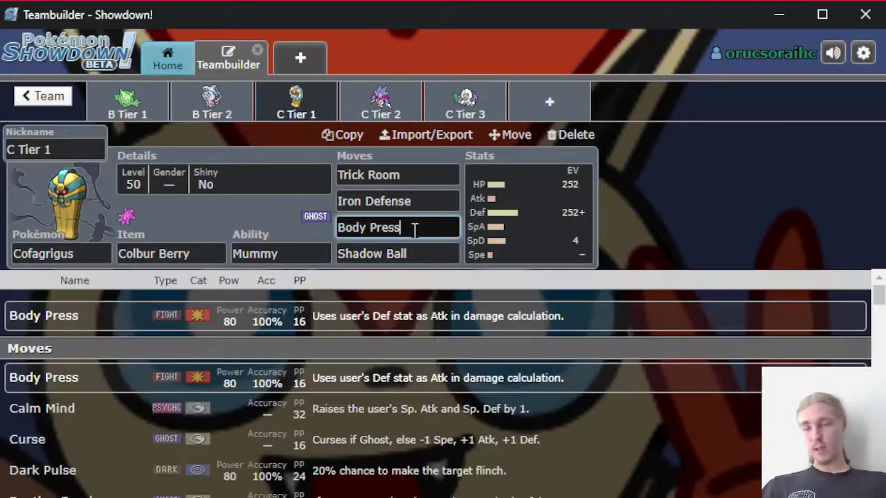
{"action": "scroll", "coordinate": [180, 376], "scroll_direction": "down", "scroll_amount": 1}
{"action": "scroll", "coordinate": [166, 419], "scroll_direction": "down", "scroll_amount": 1}
{"action": "scroll", "coordinate": [131, 367], "scroll_direction": "down", "scroll_amount": 2}
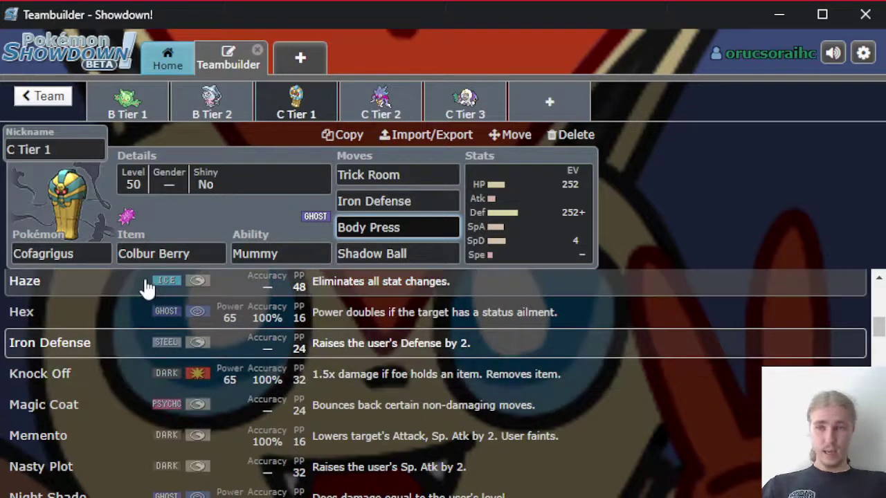
{"action": "scroll", "coordinate": [176, 437], "scroll_direction": "down", "scroll_amount": 1}
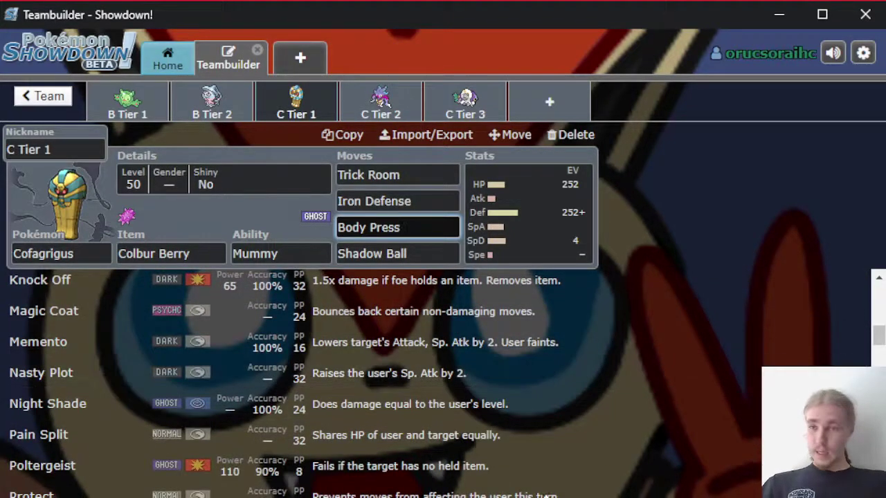
{"action": "scroll", "coordinate": [173, 366], "scroll_direction": "down", "scroll_amount": 1}
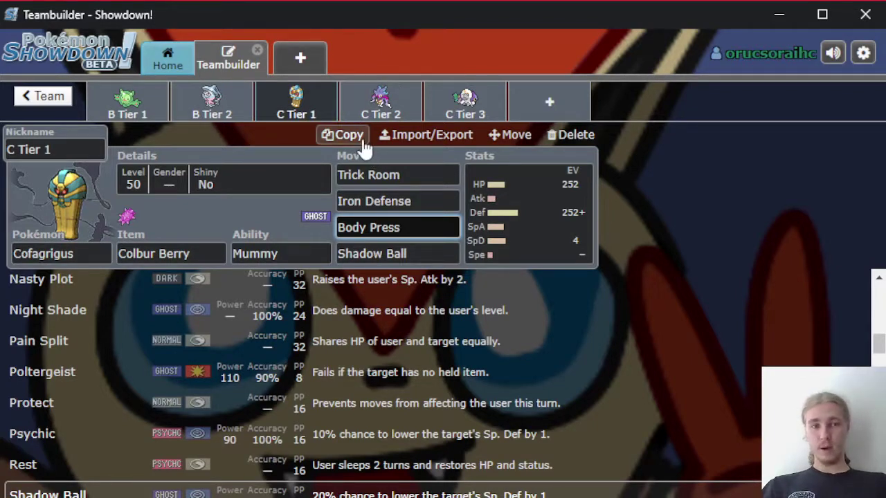
Step: Switch to Malamar in the C Tier 2 slot and read the descriptions of Choice Band, Superpower and Contrary
{"action": "left_click", "coordinate": [392, 107]}
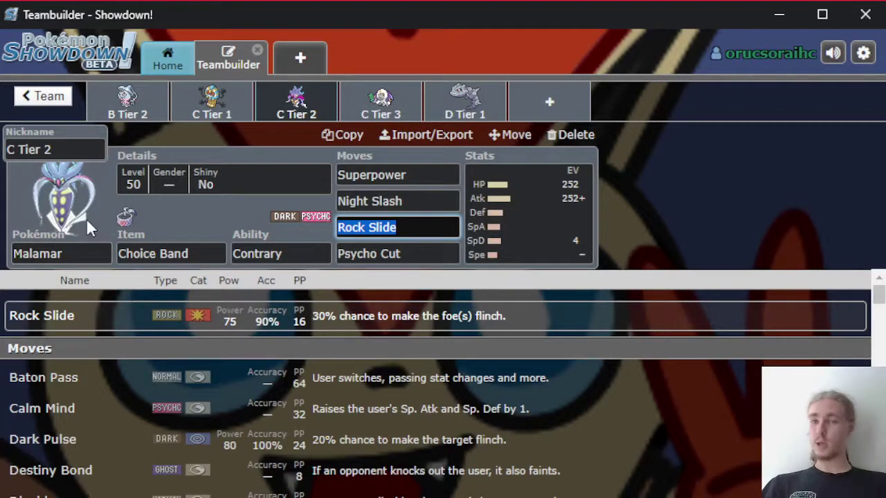
{"action": "left_click", "coordinate": [191, 253]}
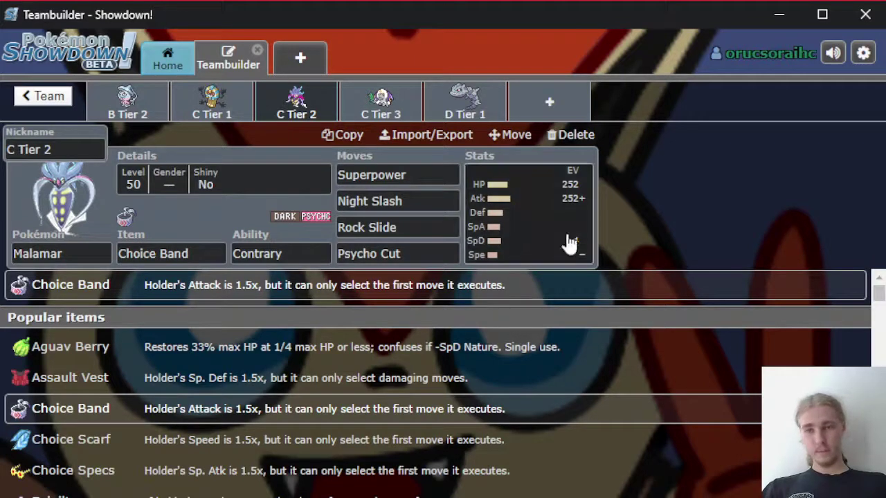
{"action": "left_click", "coordinate": [411, 175]}
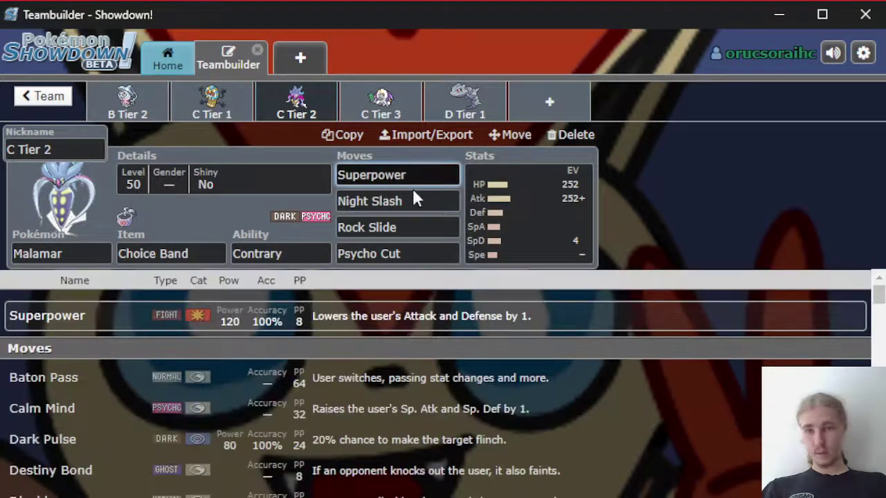
{"action": "left_click", "coordinate": [281, 253]}
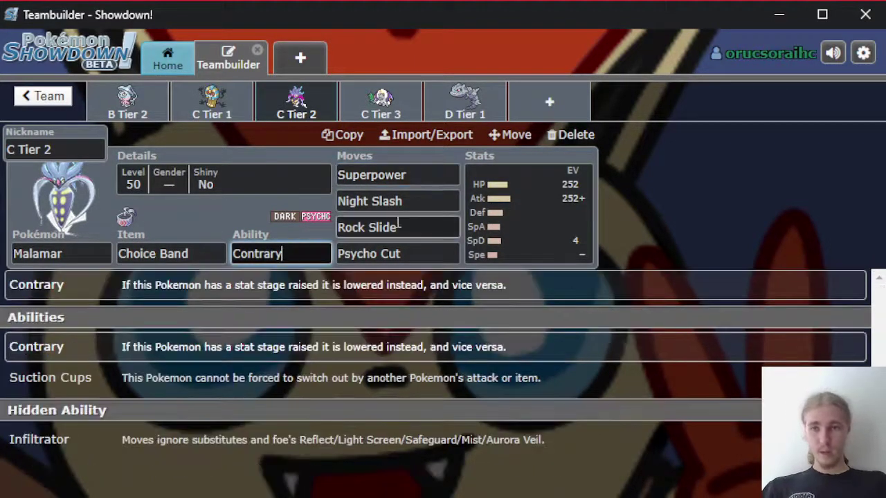
Step: Read the descriptions of Malamar's Night Slash, Rock Slide and Psycho Cut
{"action": "left_click", "coordinate": [439, 201]}
{"action": "left_click", "coordinate": [426, 229]}
{"action": "left_click", "coordinate": [421, 254]}
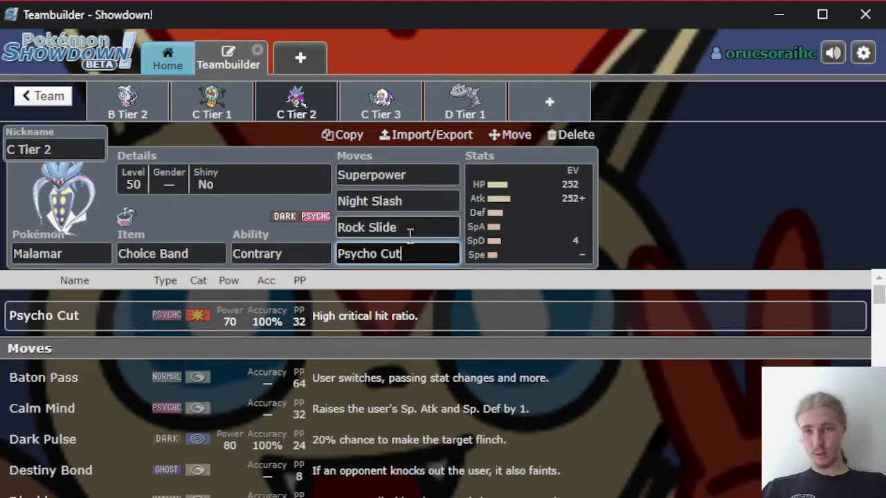
{"action": "left_click", "coordinate": [235, 223]}
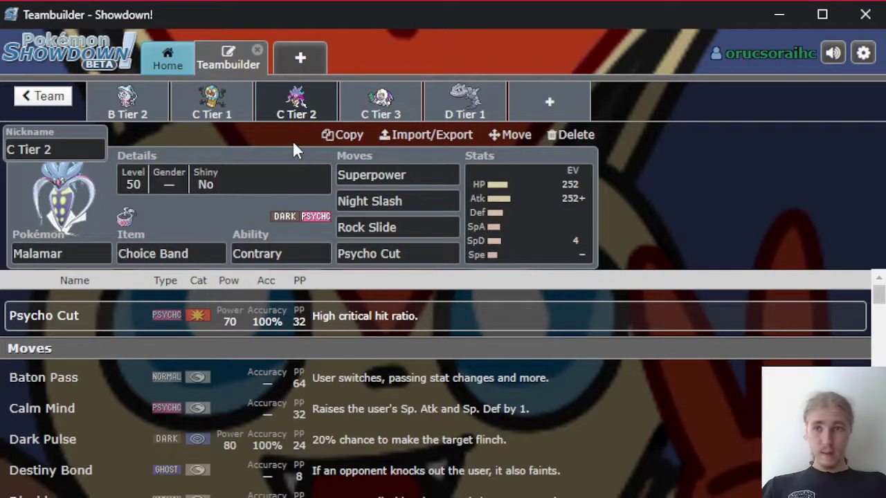
Step: Switch to Oranguru in the C Tier 3 slot and change its ability to Telepathy
{"action": "left_click", "coordinate": [398, 121]}
{"action": "left_click", "coordinate": [266, 254]}
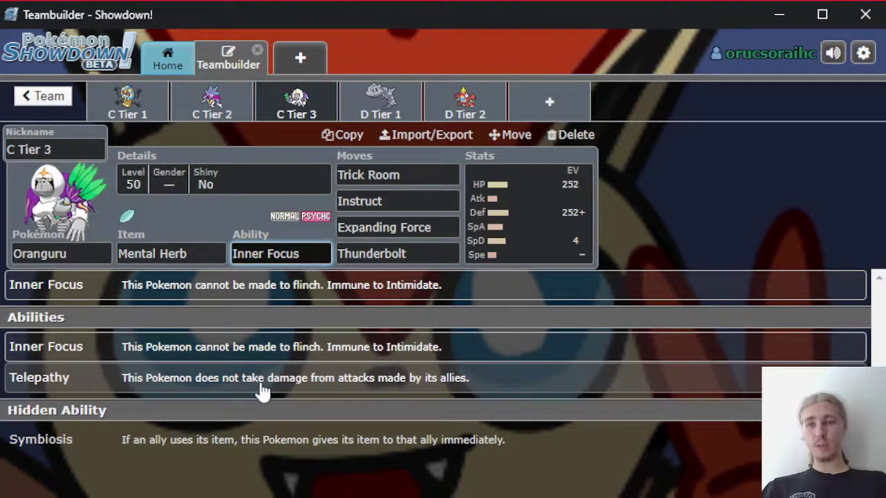
{"action": "left_click", "coordinate": [261, 380]}
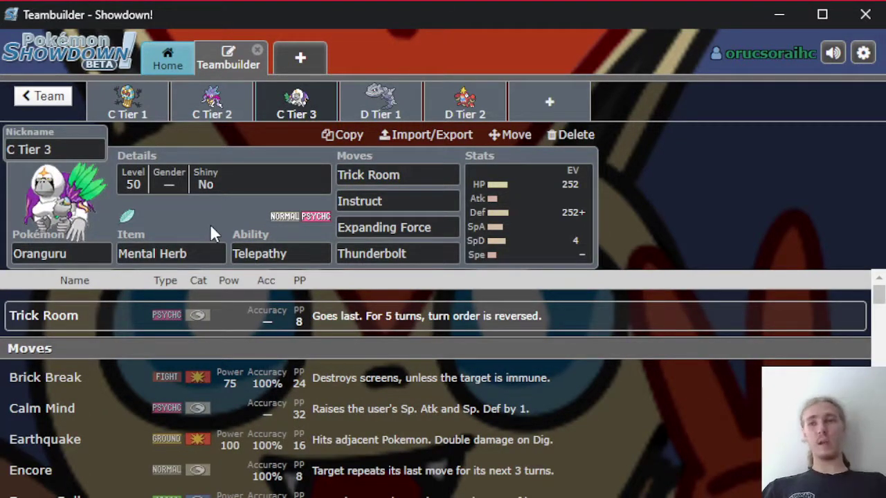
Step: Look back at the Reuniclus and Indeedee-F sets in the B Tier 1 and S Tier slots, and return to Oranguru
{"action": "left_click", "coordinate": [131, 108]}
{"action": "left_click", "coordinate": [131, 107]}
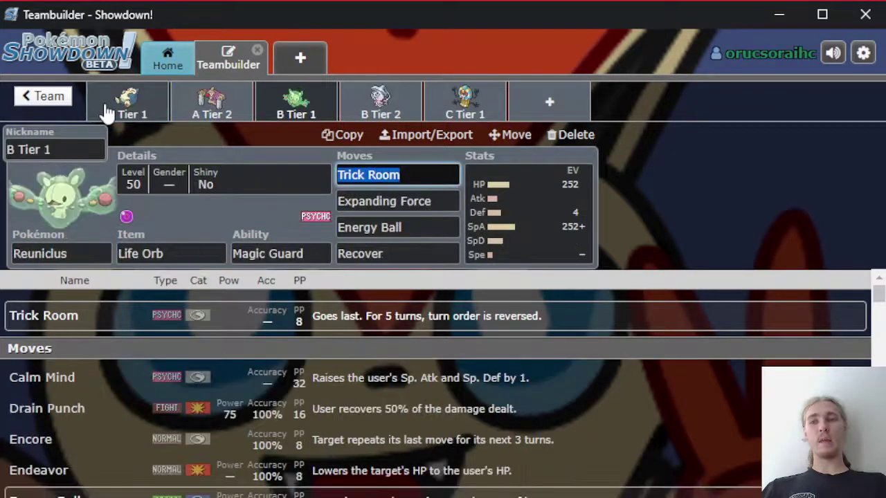
{"action": "left_click", "coordinate": [124, 104]}
{"action": "left_click", "coordinate": [126, 102]}
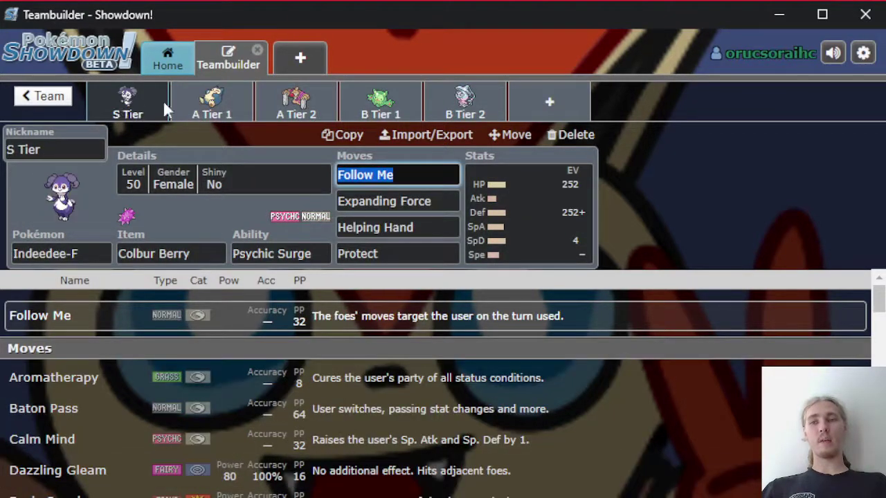
{"action": "left_click", "coordinate": [465, 104]}
{"action": "left_click", "coordinate": [474, 106]}
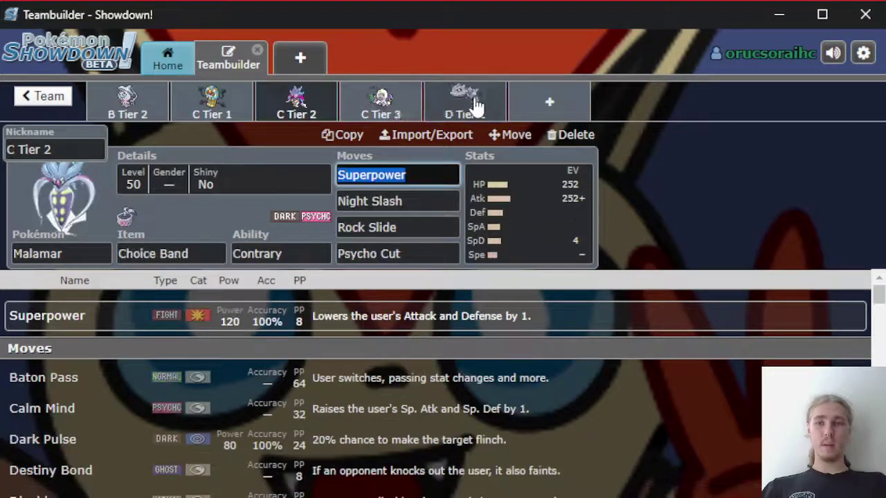
{"action": "left_click", "coordinate": [353, 114]}
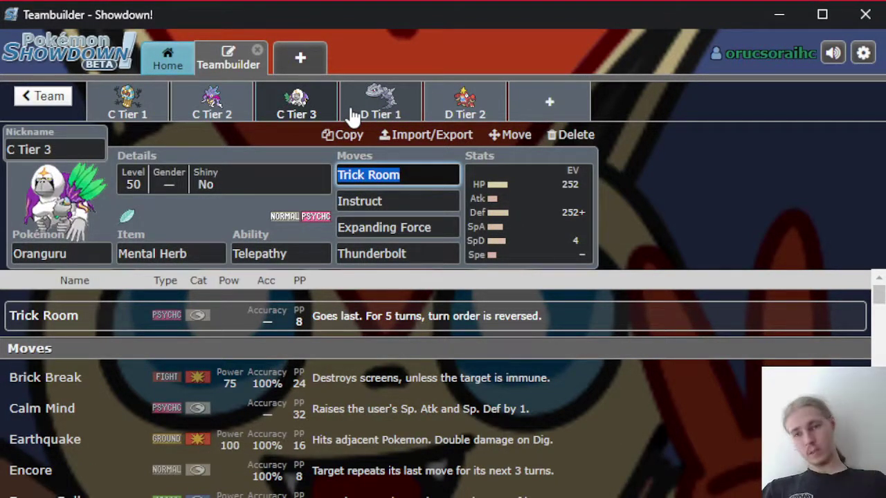
Step: Read the descriptions of Oranguru's Telepathy ability and Mental Herb item
{"action": "left_click", "coordinate": [233, 211]}
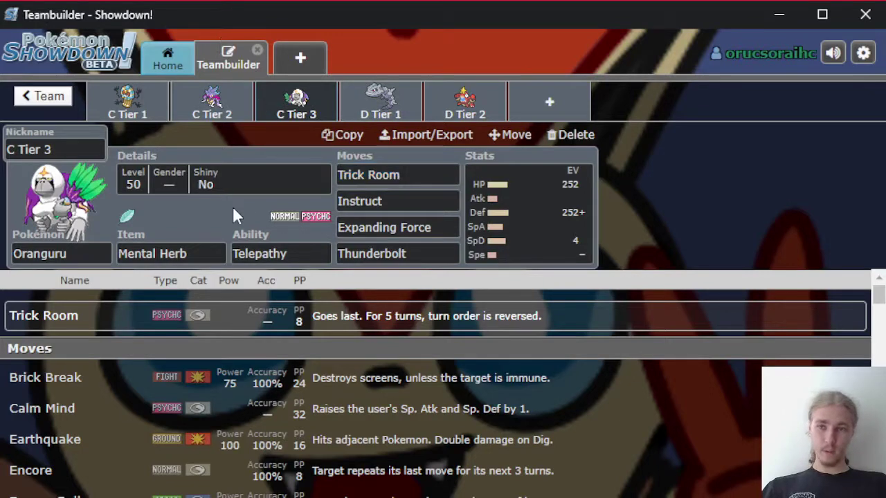
{"action": "left_click", "coordinate": [263, 254]}
{"action": "left_click", "coordinate": [208, 253]}
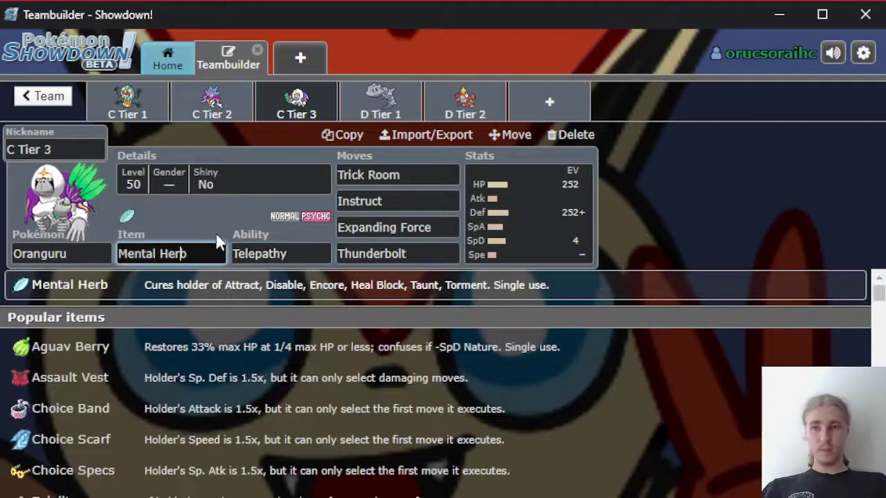
{"action": "left_click", "coordinate": [222, 230]}
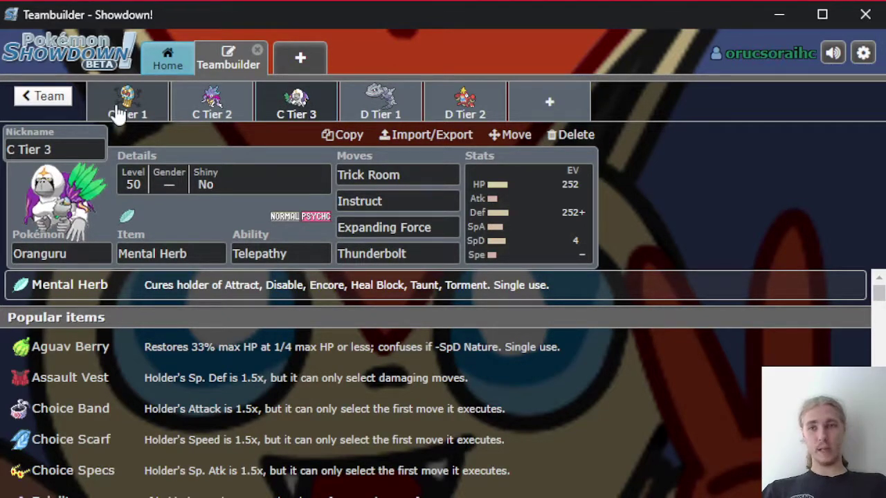
Step: Look at Crawdaunt's set in the D Tier 2 slot and return to Oranguru's set
{"action": "left_click", "coordinate": [459, 109]}
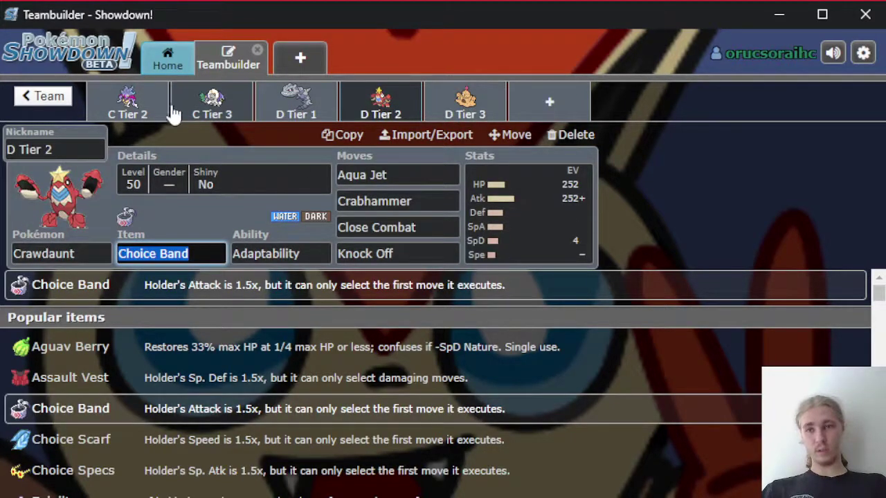
{"action": "left_click", "coordinate": [209, 110]}
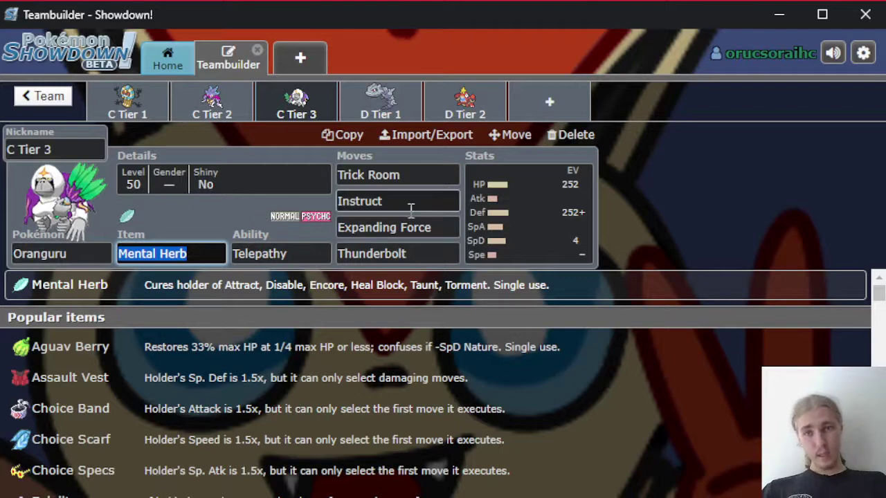
{"action": "left_click", "coordinate": [263, 213]}
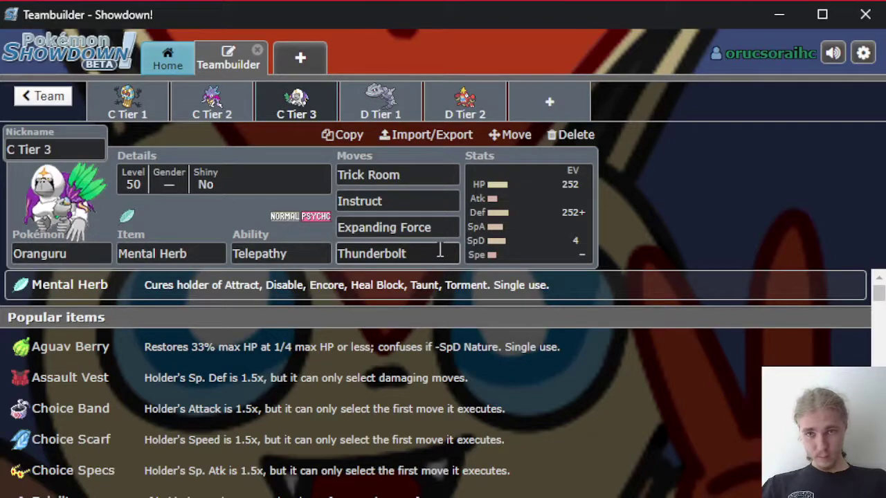
Step: Read Oranguru's Expanding Force and Thunderbolt descriptions and browse the alternative moves for the Expanding Force slot
{"action": "left_click", "coordinate": [429, 232]}
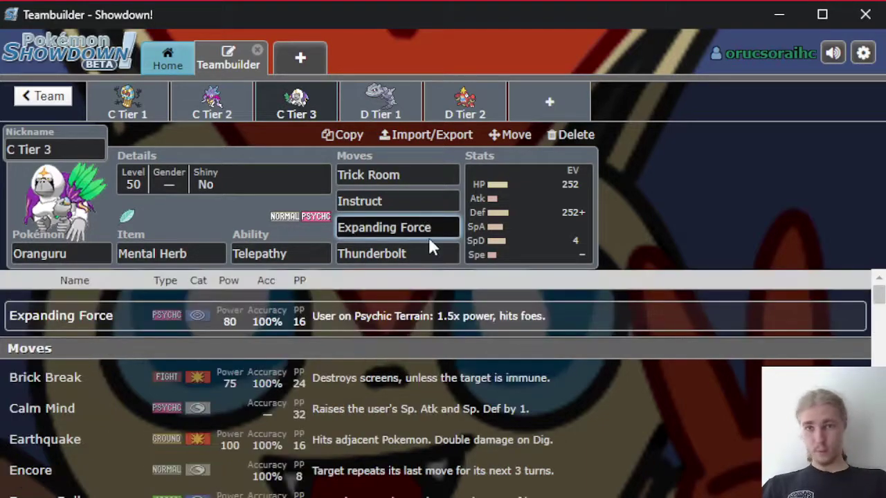
{"action": "left_click", "coordinate": [430, 248]}
{"action": "left_click", "coordinate": [427, 226]}
{"action": "scroll", "coordinate": [182, 336], "scroll_direction": "down", "scroll_amount": 1}
{"action": "scroll", "coordinate": [184, 340], "scroll_direction": "down", "scroll_amount": 5}
{"action": "scroll", "coordinate": [187, 343], "scroll_direction": "up", "scroll_amount": 6}
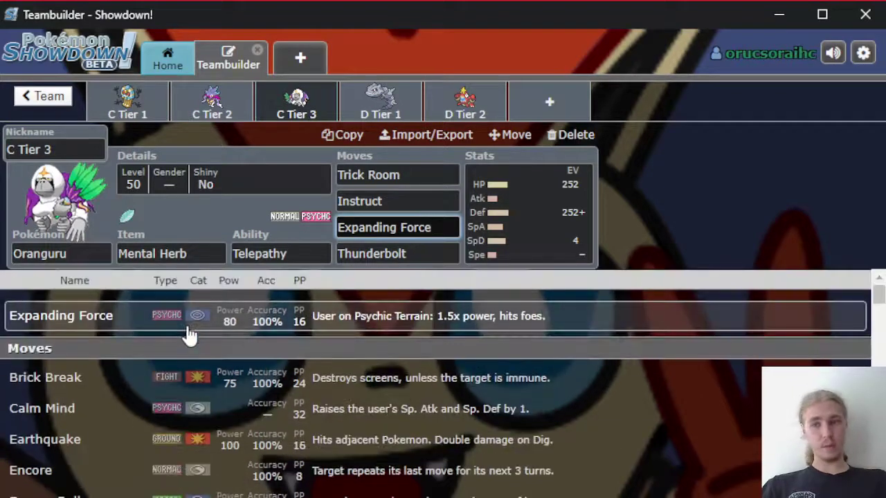
{"action": "left_click", "coordinate": [173, 218]}
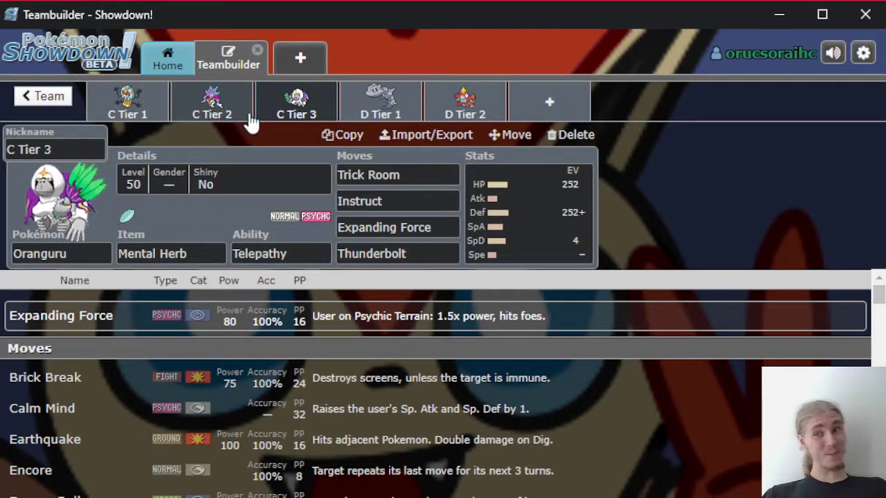
Step: Switch to Steelix in the D Tier 1 slot and read the descriptions of Curse, High Horsepower, Rock Slide and Iron Head
{"action": "left_click", "coordinate": [369, 111]}
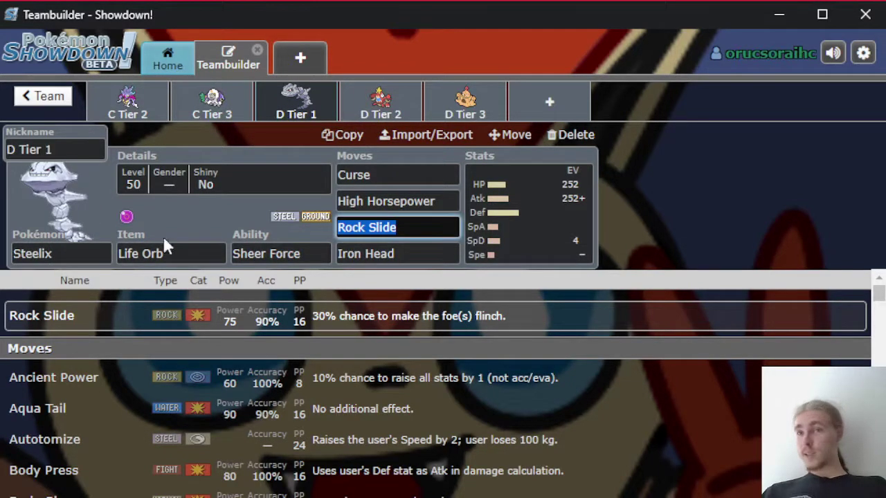
{"action": "left_click", "coordinate": [376, 227]}
{"action": "left_click", "coordinate": [429, 178]}
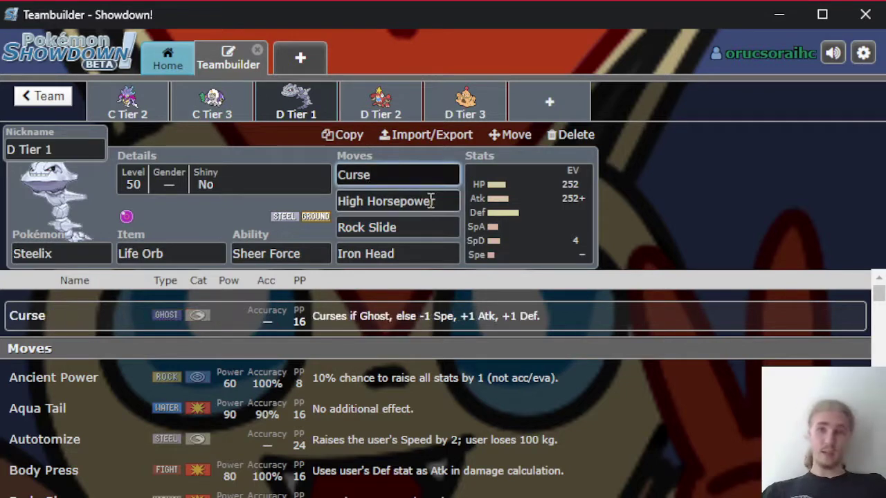
{"action": "left_click", "coordinate": [433, 201]}
{"action": "left_click", "coordinate": [429, 227]}
{"action": "left_click", "coordinate": [427, 251]}
Step: Compare the power, accuracy and secondary effects of Steelix's Rock Slide, High Horsepower and Iron Head
{"action": "left_click", "coordinate": [428, 224]}
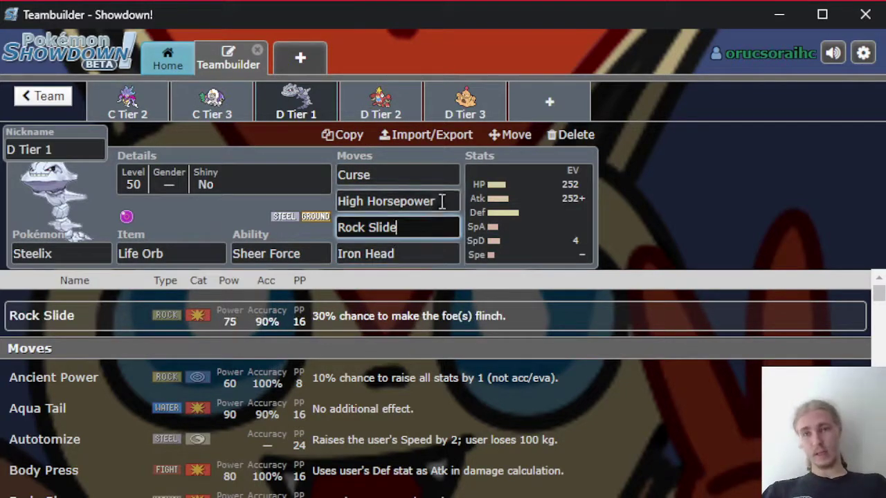
{"action": "left_click", "coordinate": [435, 201]}
{"action": "left_click", "coordinate": [427, 253]}
{"action": "left_click", "coordinate": [425, 224]}
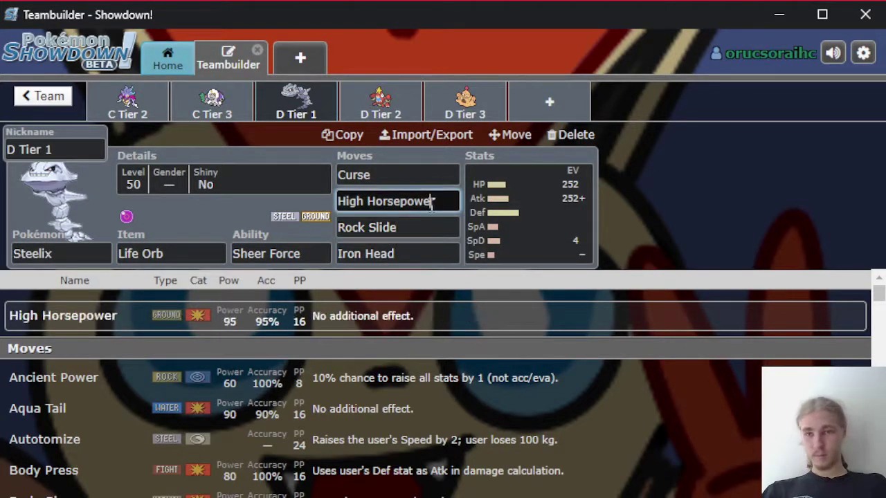
{"action": "left_click", "coordinate": [420, 229]}
{"action": "left_click", "coordinate": [430, 249]}
{"action": "left_click", "coordinate": [447, 200]}
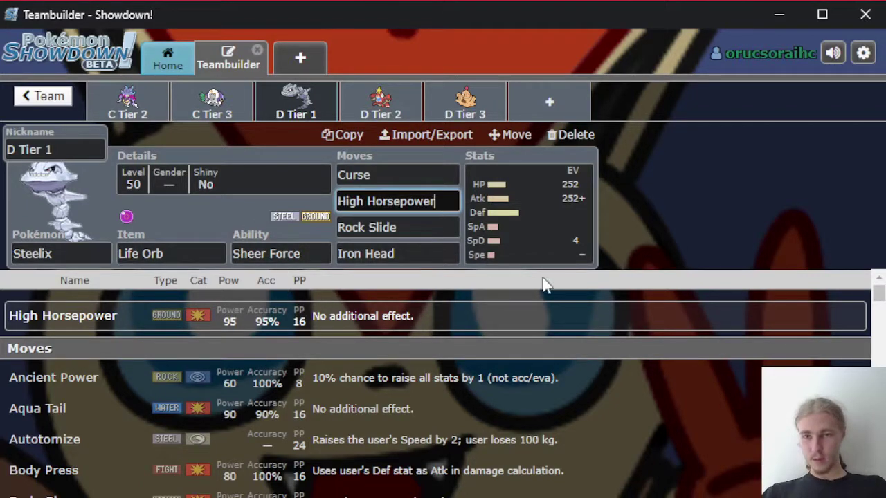
Step: Check Steelix's Iron Head and Rock Slide effects against the descriptions of Sheer Force and Life Orb
{"action": "left_click", "coordinate": [422, 250]}
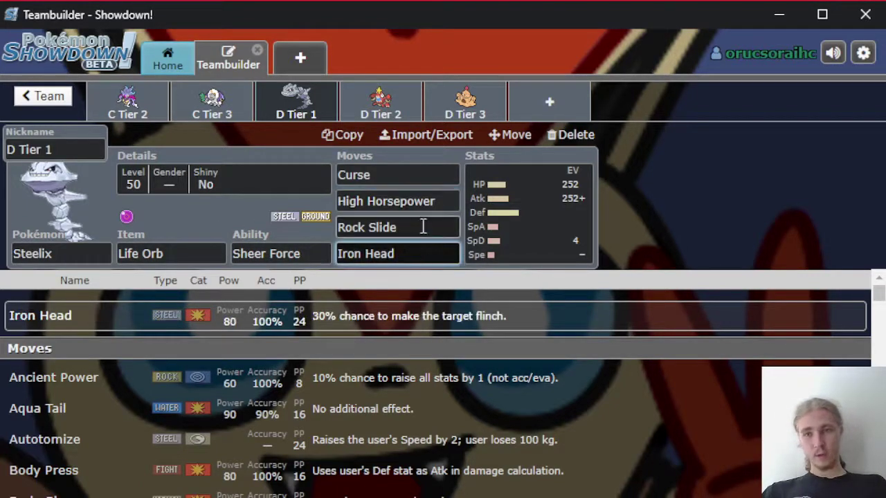
{"action": "left_click", "coordinate": [421, 227]}
{"action": "left_click", "coordinate": [309, 252]}
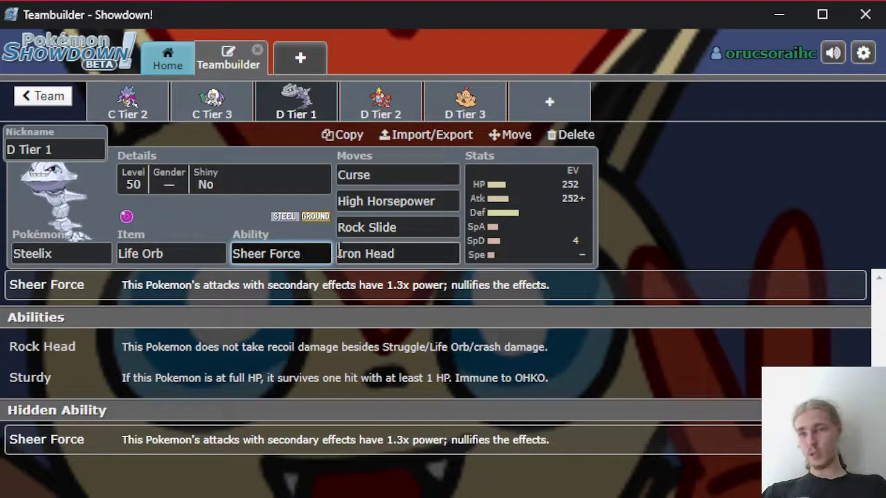
{"action": "left_click", "coordinate": [151, 252]}
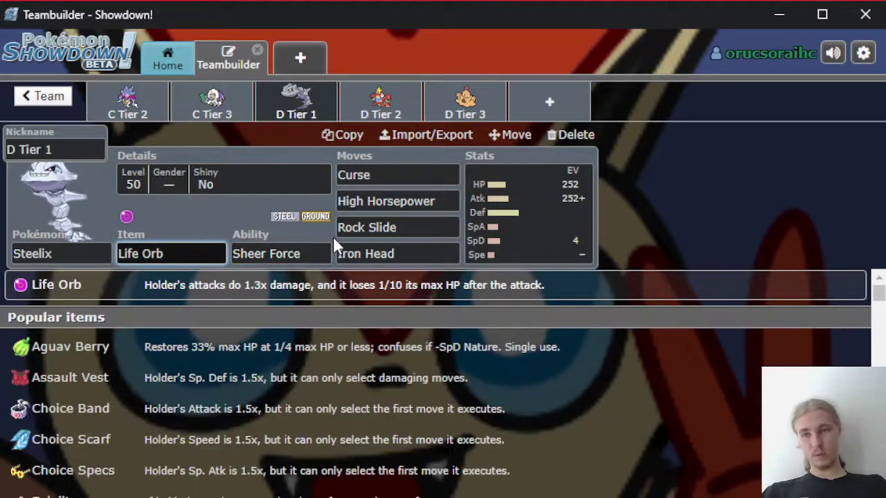
{"action": "left_click", "coordinate": [312, 253]}
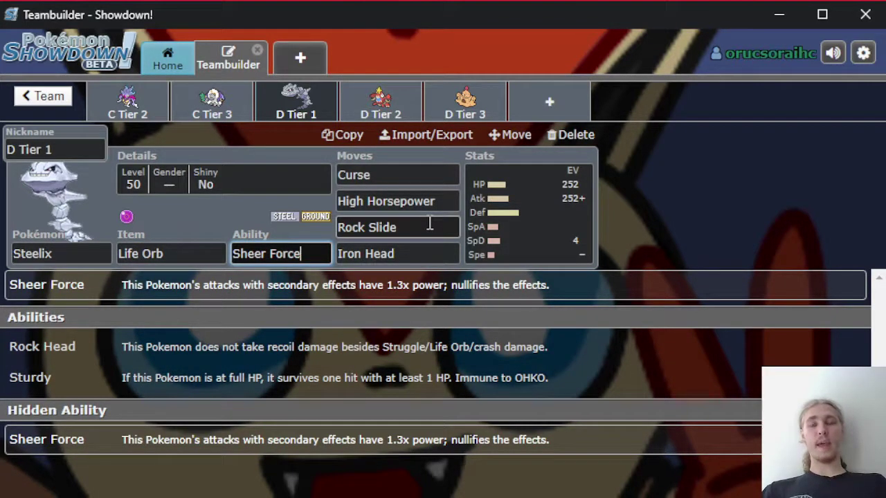
Step: Examine Steelix's EV spread, base stats and nature
{"action": "left_click", "coordinate": [549, 236]}
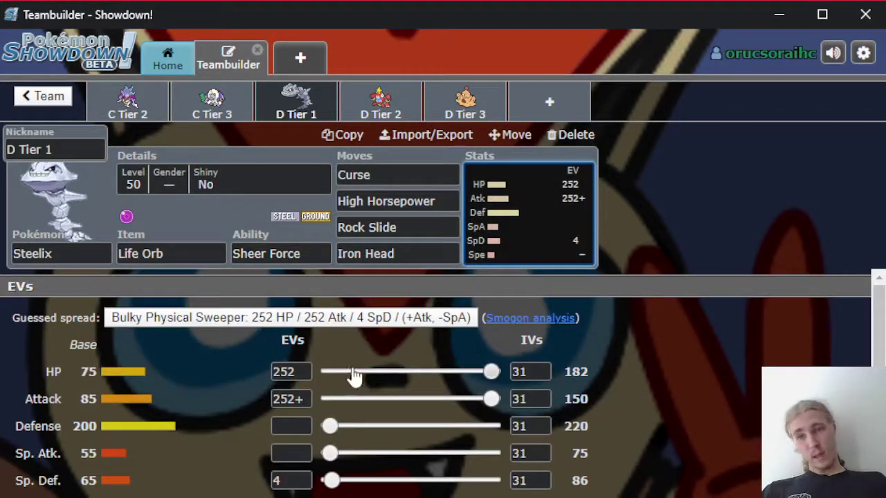
{"action": "scroll", "coordinate": [344, 367], "scroll_direction": "down", "scroll_amount": 1}
{"action": "scroll", "coordinate": [338, 365], "scroll_direction": "up", "scroll_amount": 1}
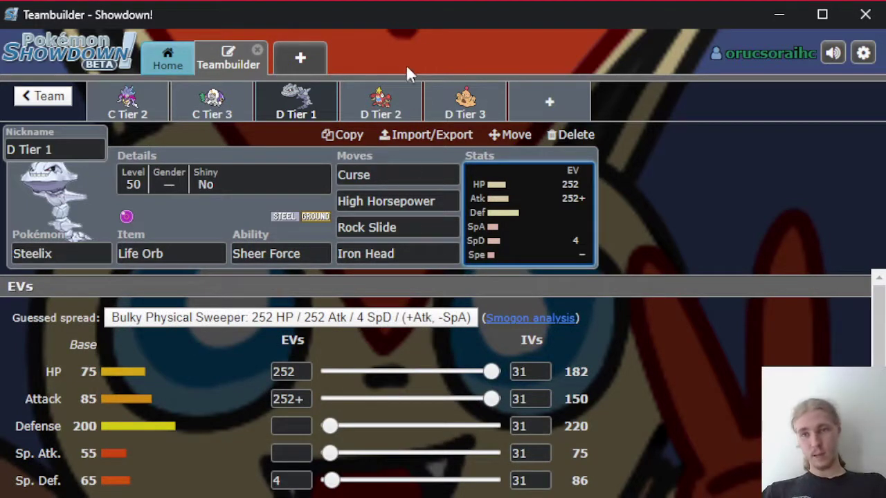
Step: Switch to Crawdaunt in the D Tier 2 slot and examine its EV spread, glancing at Oranguru in C Tier 3
{"action": "left_click", "coordinate": [390, 101]}
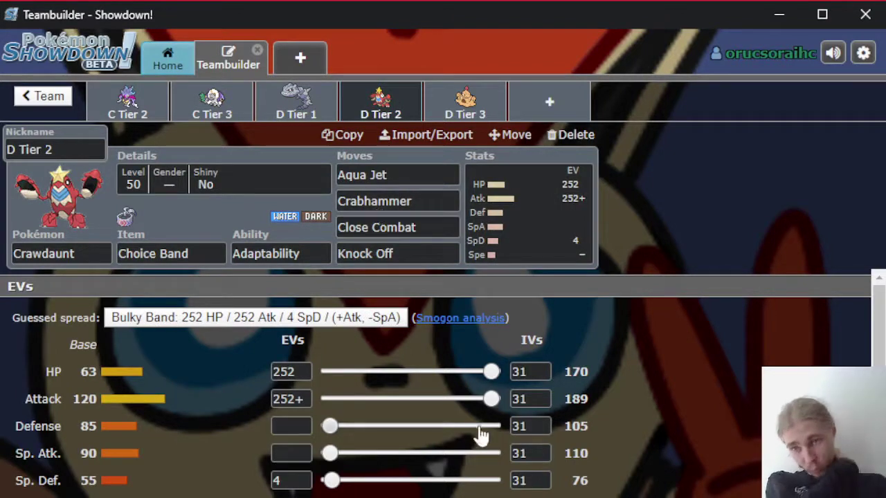
{"action": "scroll", "coordinate": [481, 434], "scroll_direction": "down", "scroll_amount": 2}
{"action": "scroll", "coordinate": [439, 419], "scroll_direction": "up", "scroll_amount": 1}
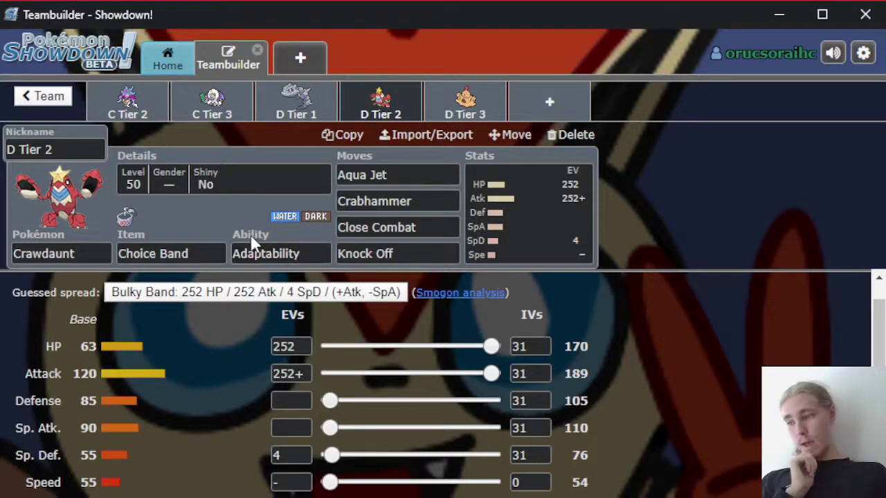
{"action": "left_click", "coordinate": [223, 114]}
{"action": "left_click", "coordinate": [465, 107]}
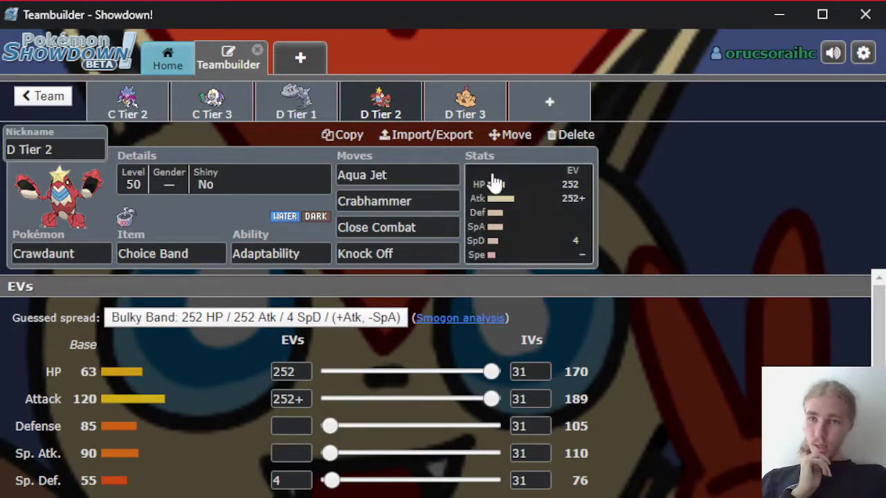
Step: Read the descriptions of Crawdaunt's Aqua Jet, Adaptability and Choice Band
{"action": "left_click", "coordinate": [405, 175]}
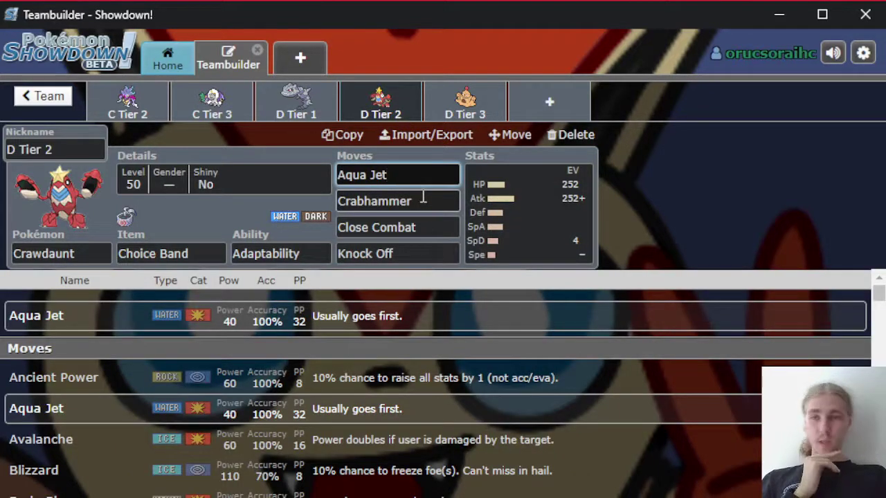
{"action": "left_click", "coordinate": [315, 252]}
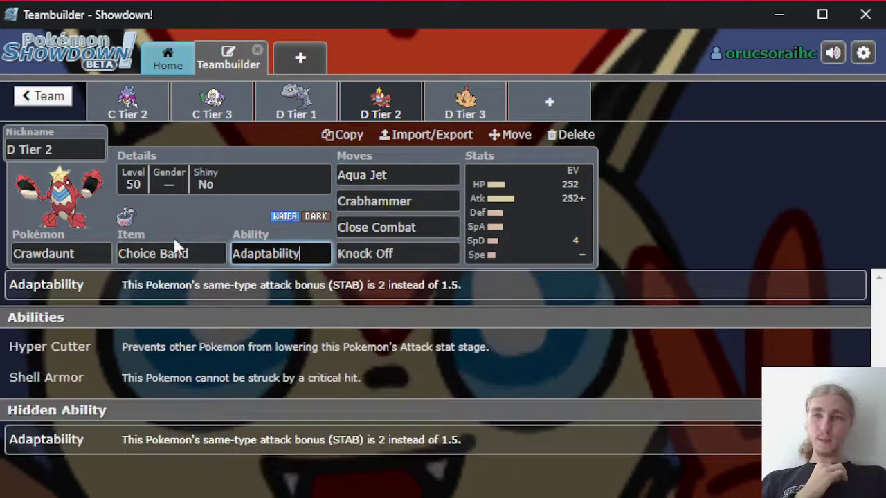
{"action": "left_click", "coordinate": [175, 249]}
{"action": "left_click", "coordinate": [303, 249]}
{"action": "left_click", "coordinate": [214, 252]}
{"action": "left_click", "coordinate": [220, 220]}
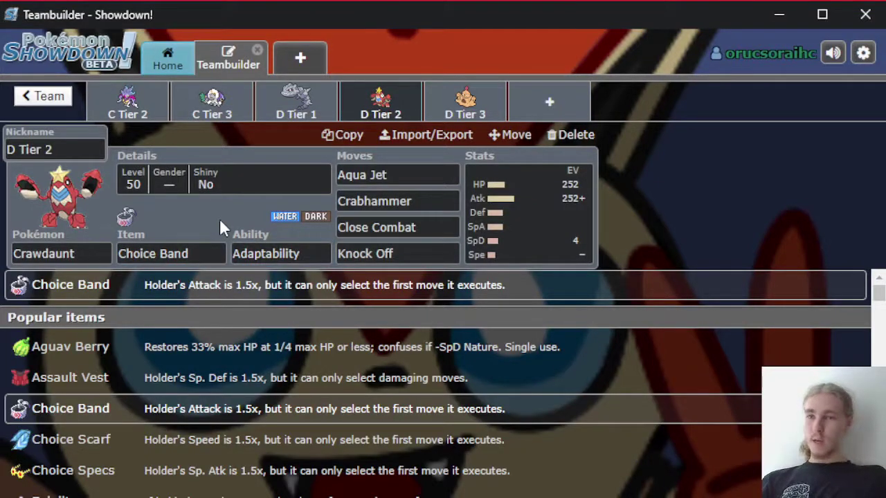
Step: Recheck how Crawdaunt's Choice Band and Adaptability boosts work together, and open its level, gender and shiny details
{"action": "left_click", "coordinate": [188, 253]}
{"action": "left_click", "coordinate": [299, 253]}
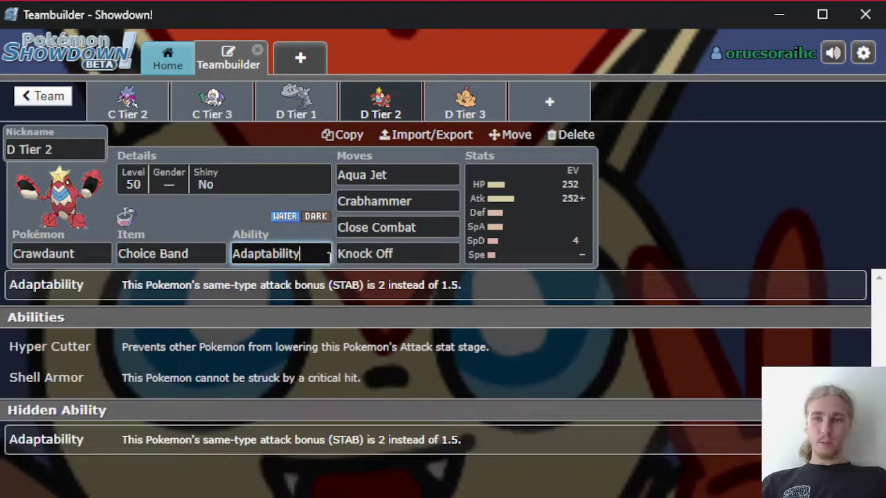
{"action": "left_click", "coordinate": [482, 253]}
{"action": "left_click", "coordinate": [310, 255]}
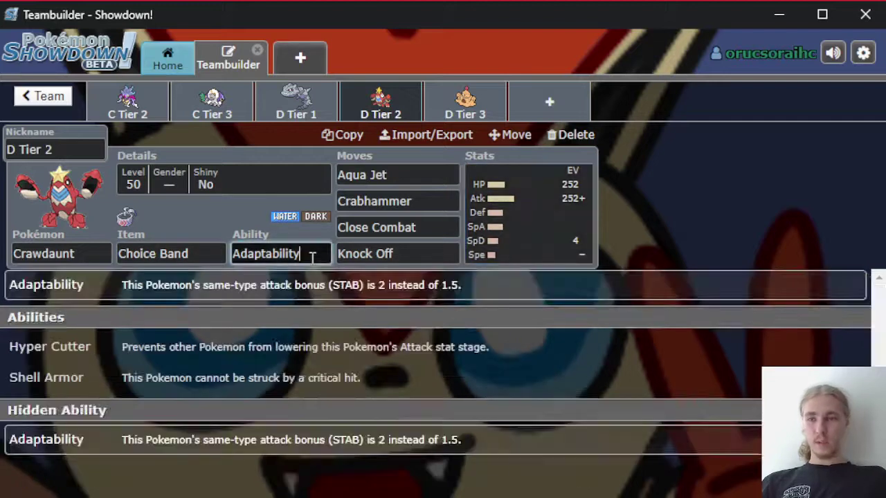
{"action": "left_click", "coordinate": [191, 254]}
{"action": "left_click", "coordinate": [209, 207]}
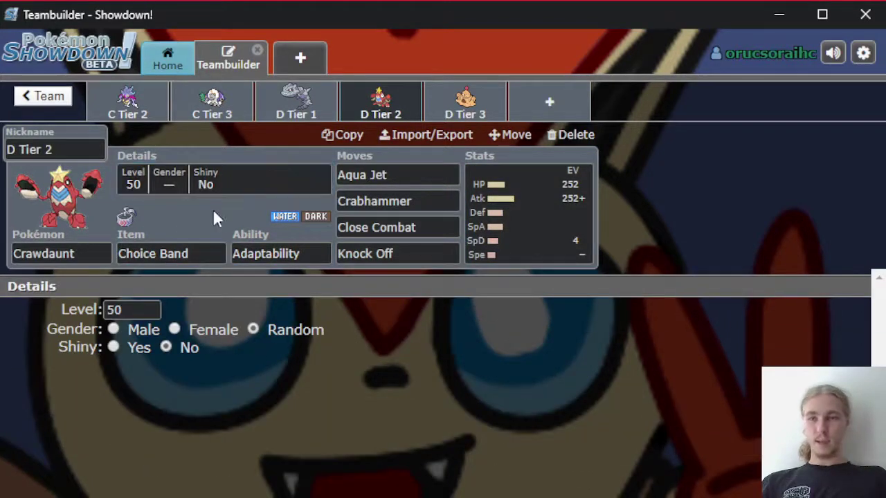
Step: Go through Crawdaunt's Aqua Jet, Crabhammer, Close Combat and Knock Off, and compare Knock Off with its other available moves
{"action": "left_click", "coordinate": [406, 174]}
{"action": "left_click", "coordinate": [427, 200]}
{"action": "left_click", "coordinate": [426, 233]}
{"action": "left_click", "coordinate": [425, 254]}
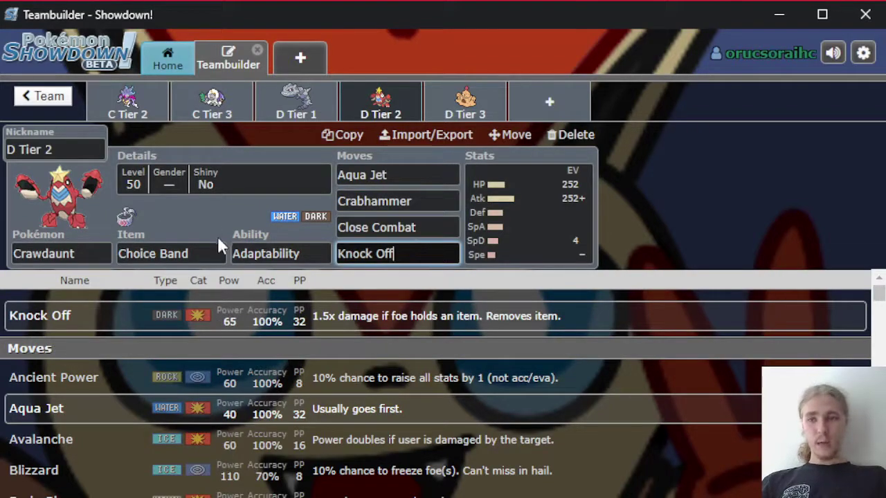
{"action": "scroll", "coordinate": [306, 342], "scroll_direction": "down", "scroll_amount": 1}
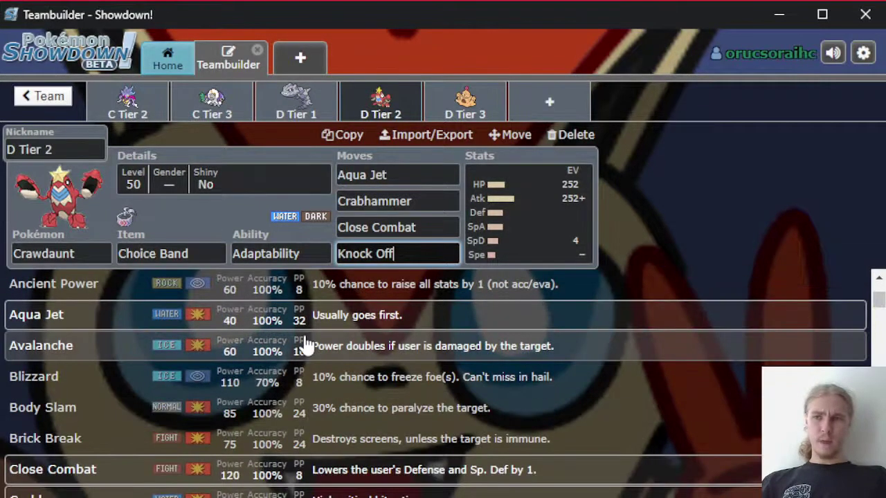
{"action": "scroll", "coordinate": [307, 344], "scroll_direction": "down", "scroll_amount": 3}
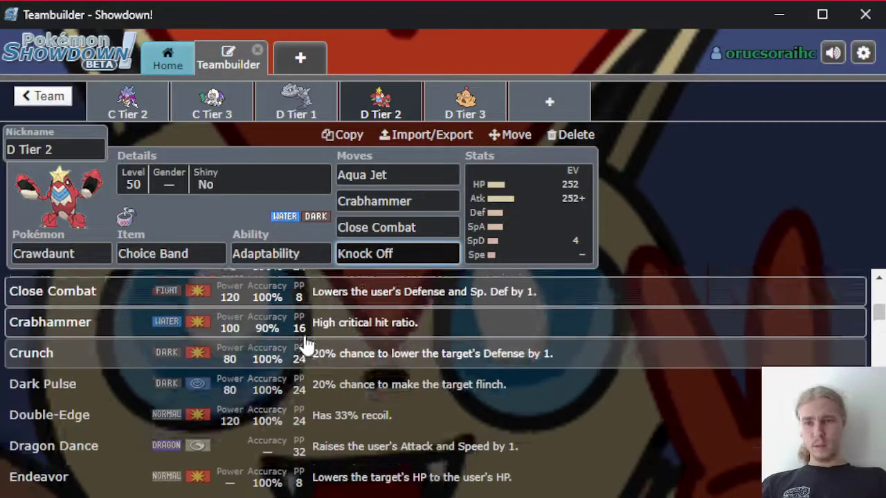
{"action": "scroll", "coordinate": [306, 339], "scroll_direction": "up", "scroll_amount": 5}
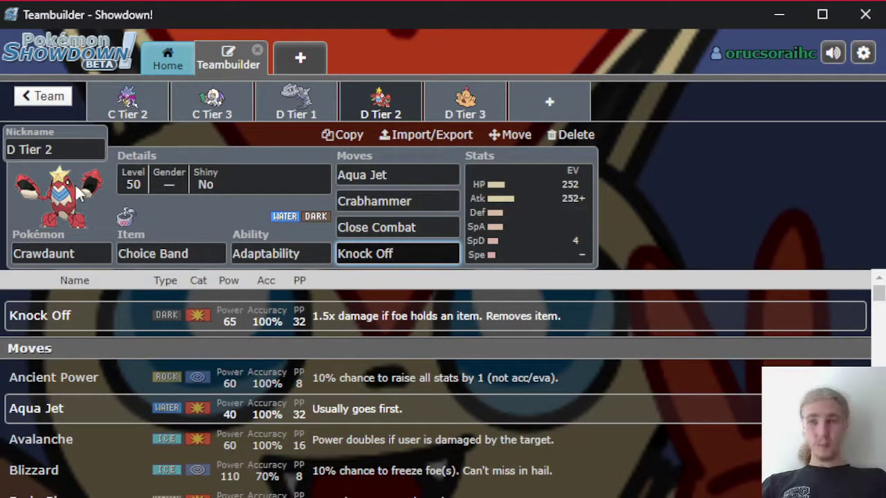
{"action": "left_click", "coordinate": [201, 216]}
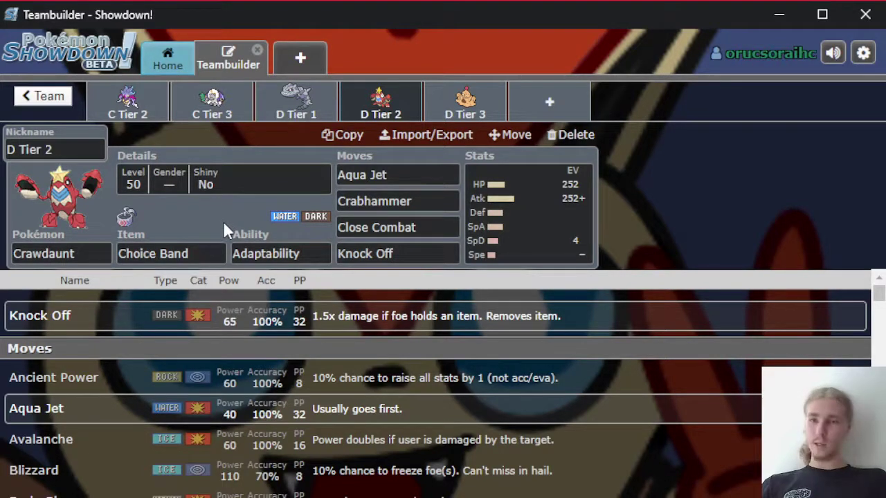
Step: Examine Crawdaunt's EV spread and nature, focusing on its Speed IV and resulting Speed stat
{"action": "left_click", "coordinate": [495, 234]}
{"action": "scroll", "coordinate": [360, 447], "scroll_direction": "down", "scroll_amount": 2}
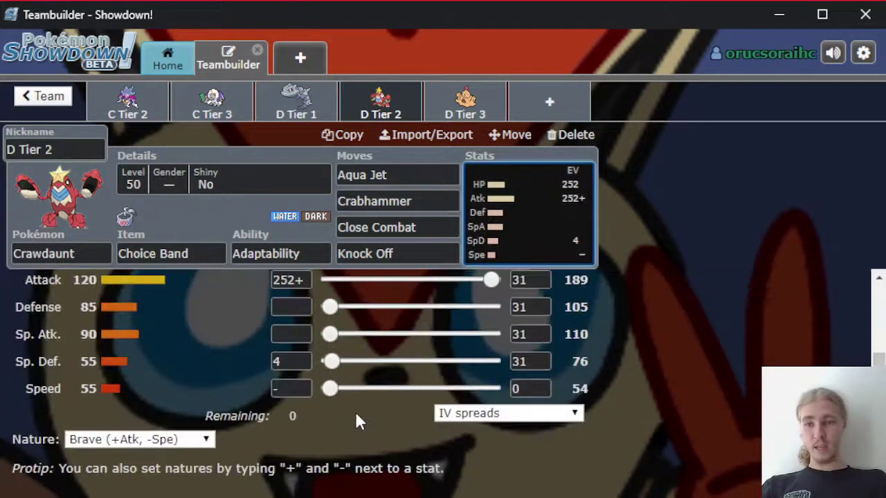
{"action": "left_click", "coordinate": [516, 388]}
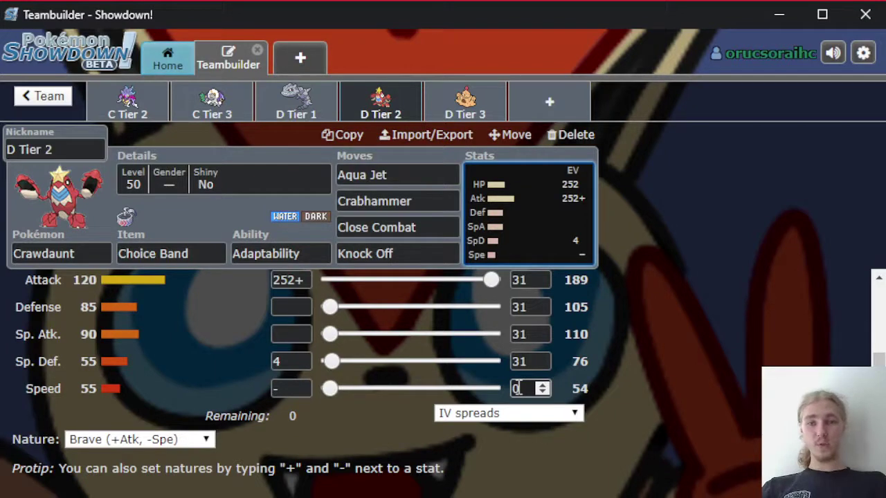
{"action": "left_click", "coordinate": [571, 392]}
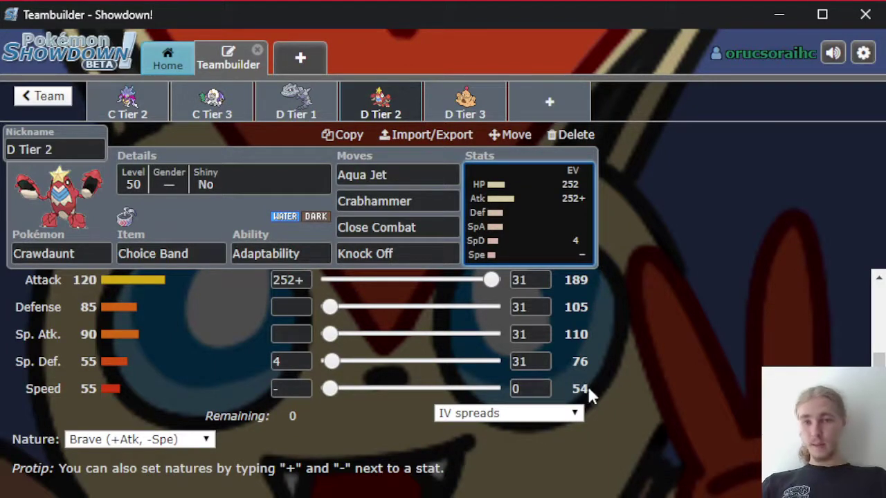
{"action": "double_click", "coordinate": [580, 388]}
{"action": "left_click", "coordinate": [622, 389]}
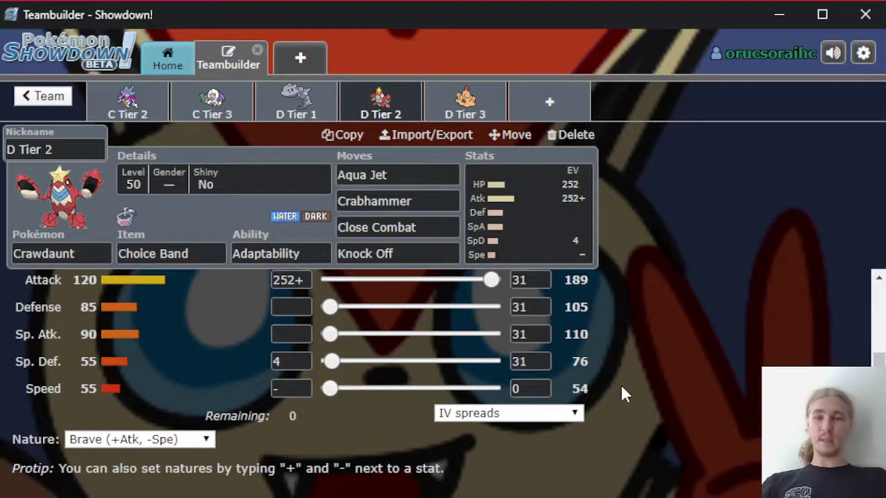
{"action": "left_click", "coordinate": [544, 388]}
{"action": "left_click", "coordinate": [343, 416]}
{"action": "triple_click", "coordinate": [616, 385]}
{"action": "left_click", "coordinate": [682, 367]}
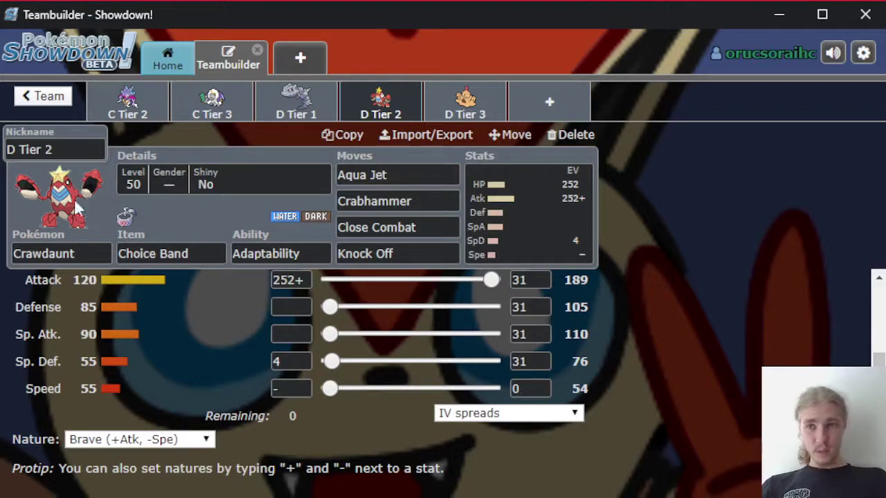
Step: Browse the full list of moves available for Crawdaunt's Aqua Jet slot, down to Swords Dance and Waterfall
{"action": "left_click", "coordinate": [421, 174]}
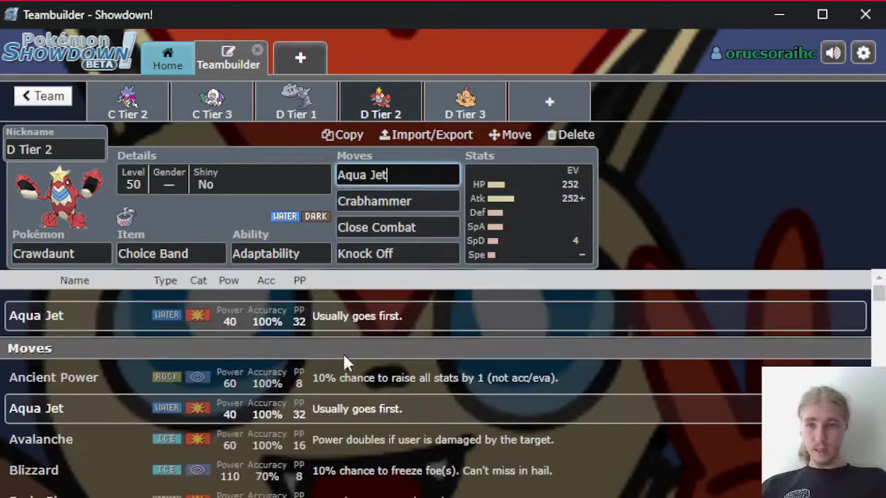
{"action": "scroll", "coordinate": [341, 368], "scroll_direction": "down", "scroll_amount": 3}
{"action": "scroll", "coordinate": [192, 400], "scroll_direction": "down", "scroll_amount": 3}
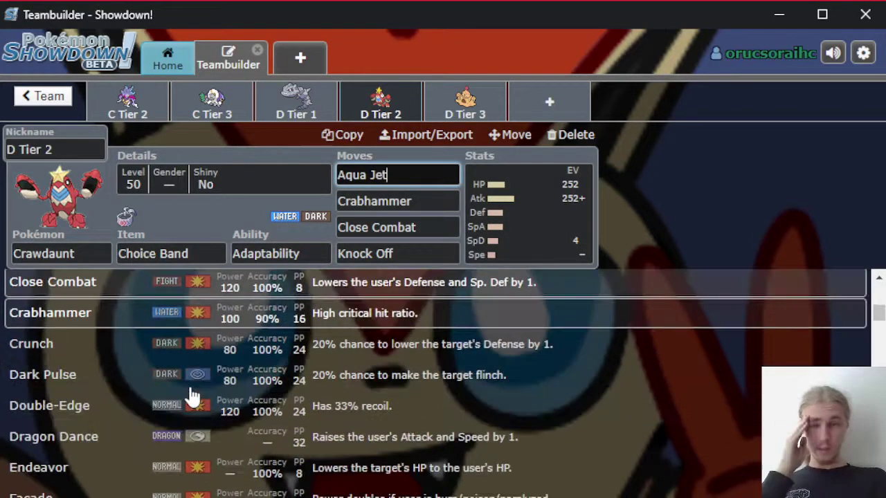
{"action": "scroll", "coordinate": [188, 391], "scroll_direction": "down", "scroll_amount": 2}
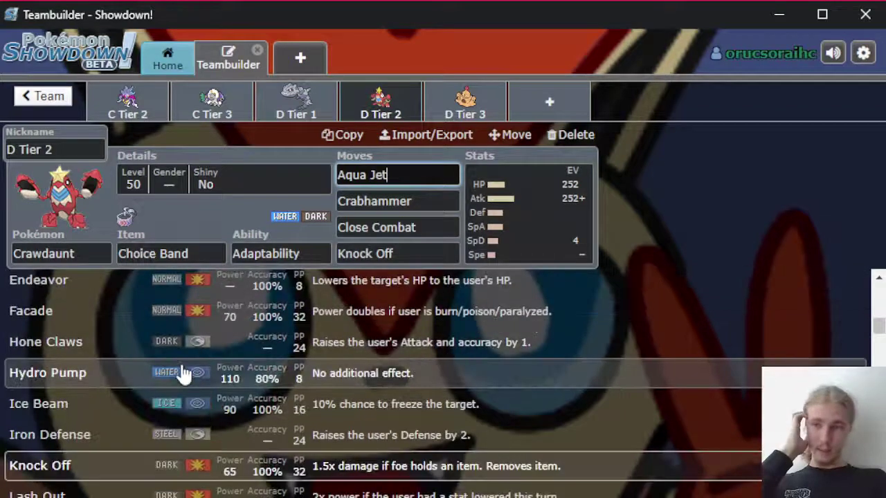
{"action": "scroll", "coordinate": [183, 374], "scroll_direction": "down", "scroll_amount": 4}
{"action": "scroll", "coordinate": [181, 377], "scroll_direction": "down", "scroll_amount": 4}
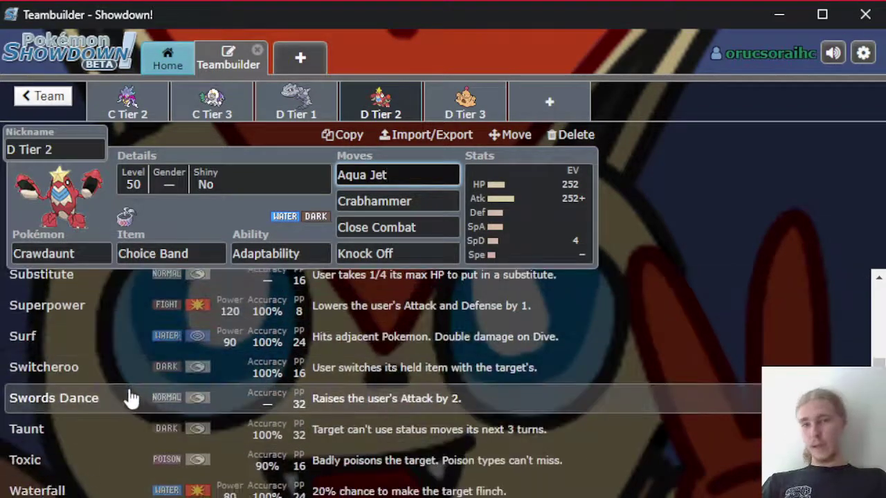
{"action": "scroll", "coordinate": [426, 408], "scroll_direction": "up", "scroll_amount": 8}
{"action": "scroll", "coordinate": [421, 379], "scroll_direction": "up", "scroll_amount": 5}
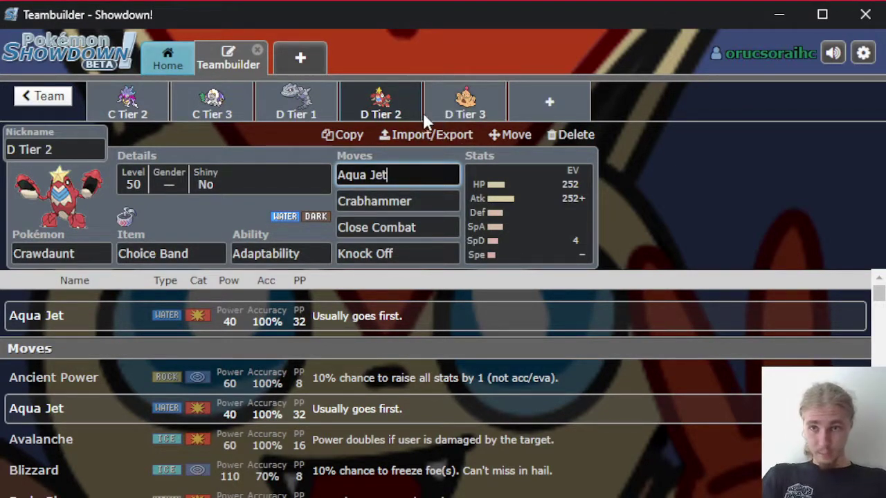
Step: Switch to Palossand in the D Tier 3 slot and compare its stats and set with Steelix in D Tier 1
{"action": "left_click", "coordinate": [463, 99]}
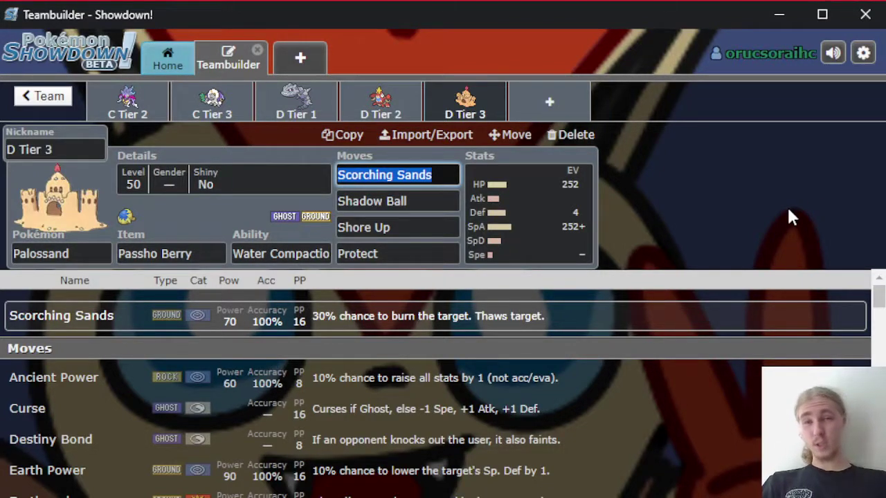
{"action": "left_click", "coordinate": [297, 110]}
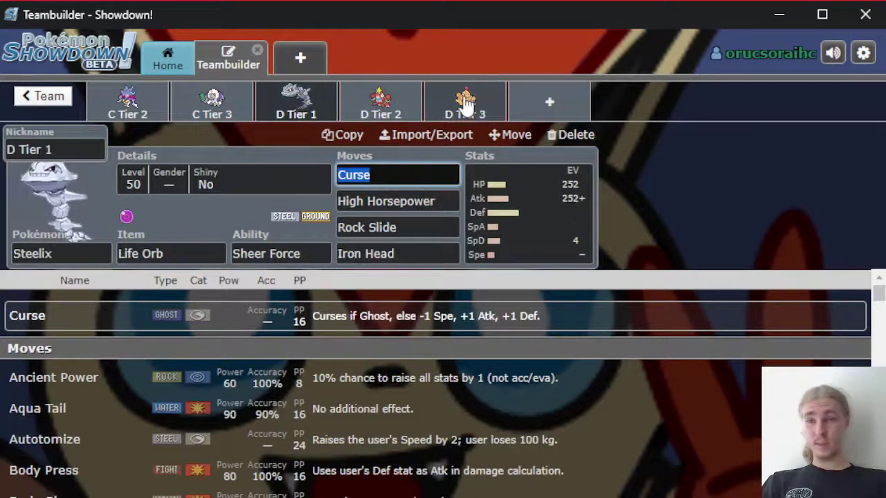
{"action": "left_click", "coordinate": [518, 187]}
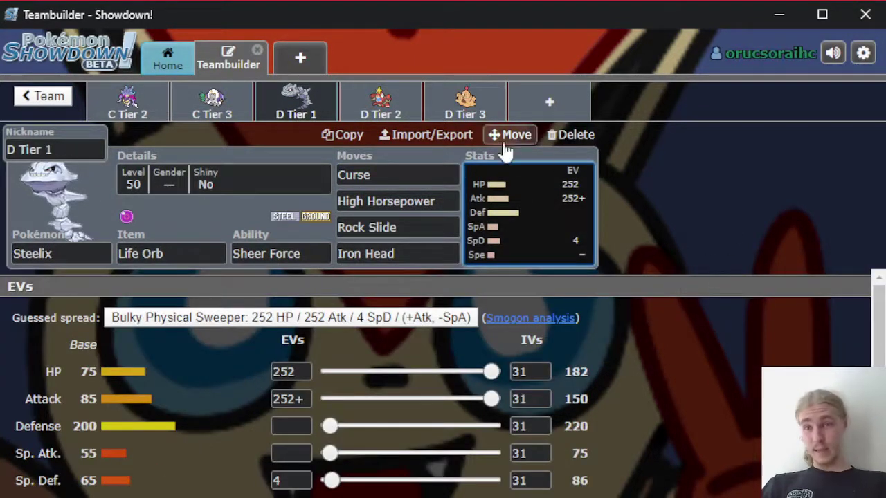
{"action": "left_click", "coordinate": [415, 111]}
{"action": "left_click", "coordinate": [435, 108]}
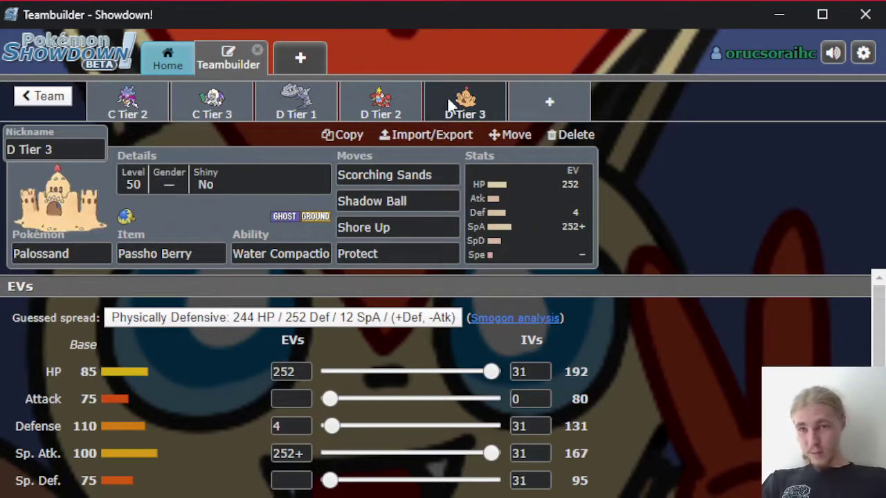
{"action": "left_click", "coordinate": [294, 97]}
{"action": "left_click", "coordinate": [451, 100]}
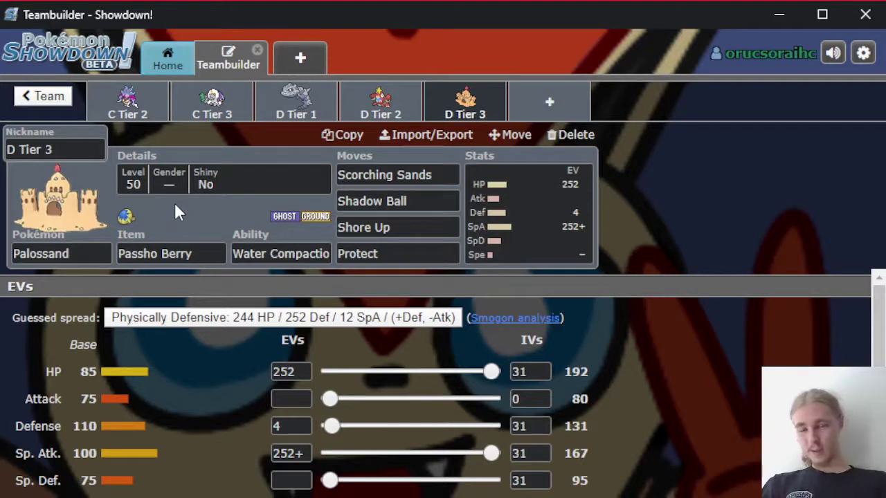
Step: Read the description of Palossand's Protect and browse the alternative moves available for that slot
{"action": "left_click", "coordinate": [391, 251]}
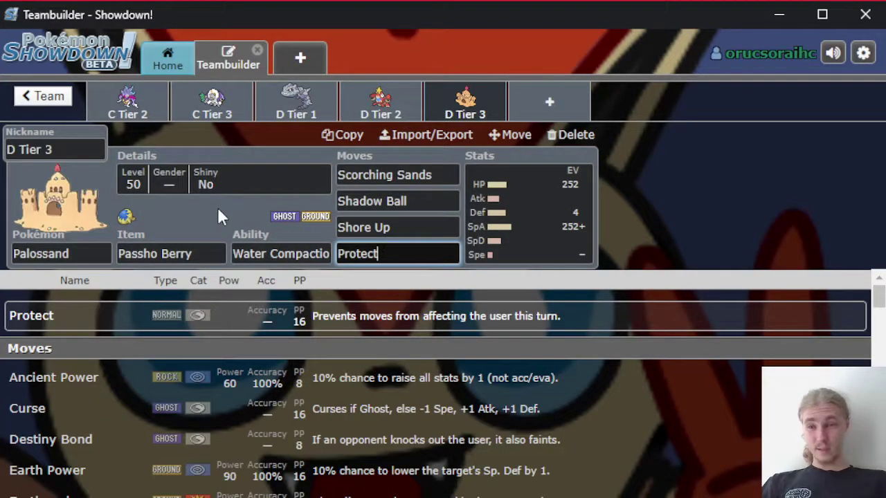
{"action": "scroll", "coordinate": [292, 367], "scroll_direction": "down", "scroll_amount": 2}
{"action": "scroll", "coordinate": [277, 353], "scroll_direction": "up", "scroll_amount": 2}
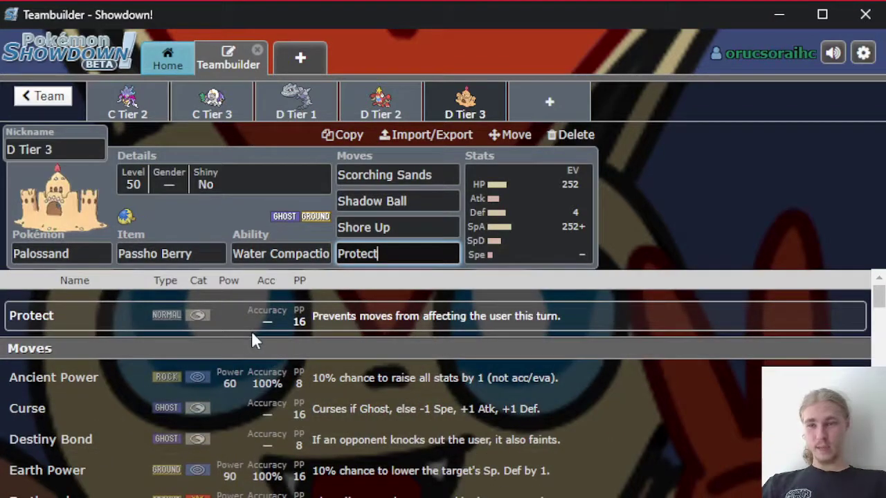
{"action": "scroll", "coordinate": [251, 331], "scroll_direction": "down", "scroll_amount": 5}
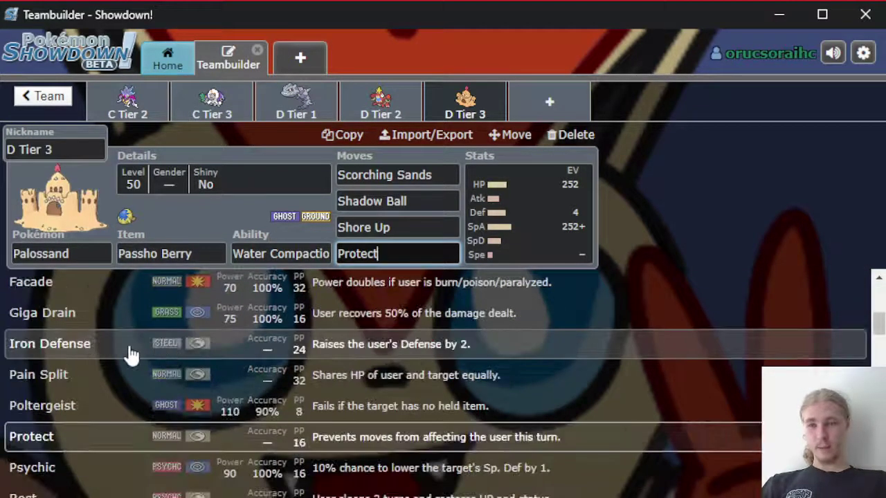
{"action": "scroll", "coordinate": [132, 354], "scroll_direction": "up", "scroll_amount": 5}
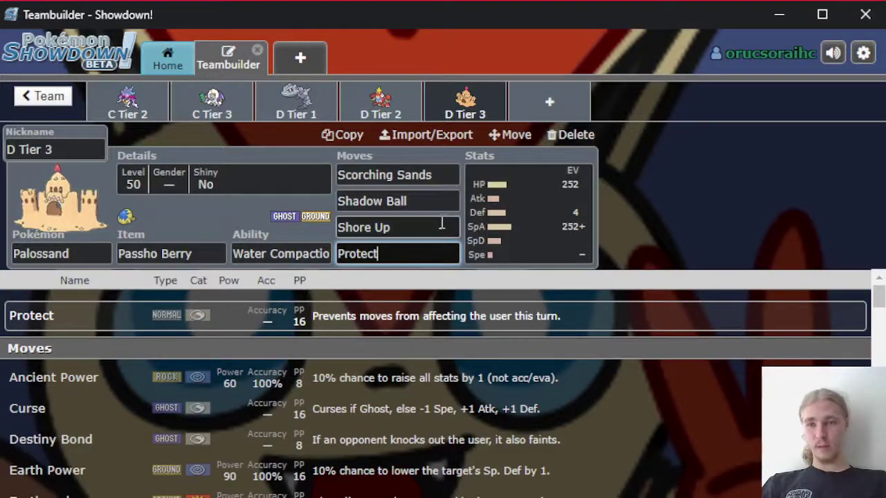
{"action": "scroll", "coordinate": [108, 459], "scroll_direction": "down", "scroll_amount": 5}
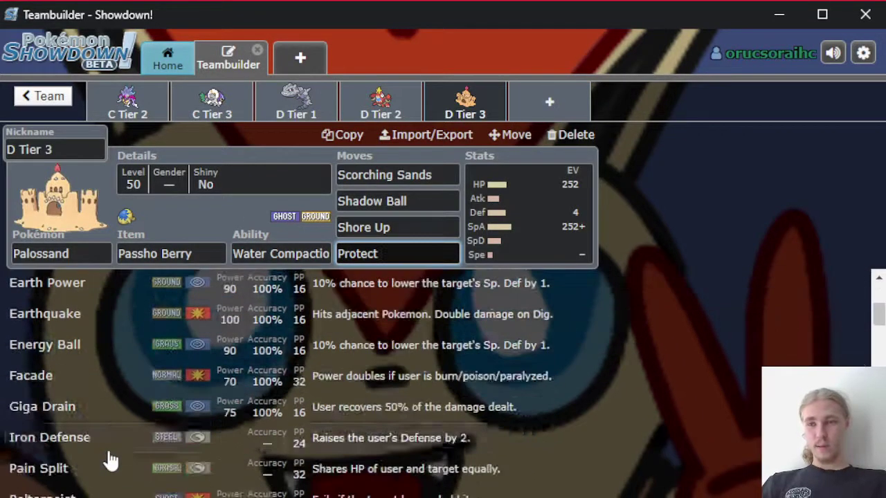
{"action": "scroll", "coordinate": [48, 395], "scroll_direction": "down", "scroll_amount": 3}
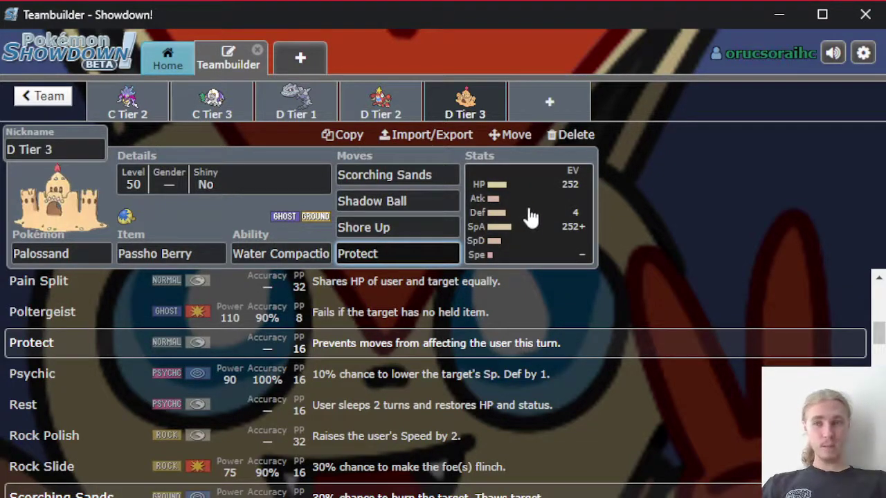
{"action": "left_click", "coordinate": [205, 228]}
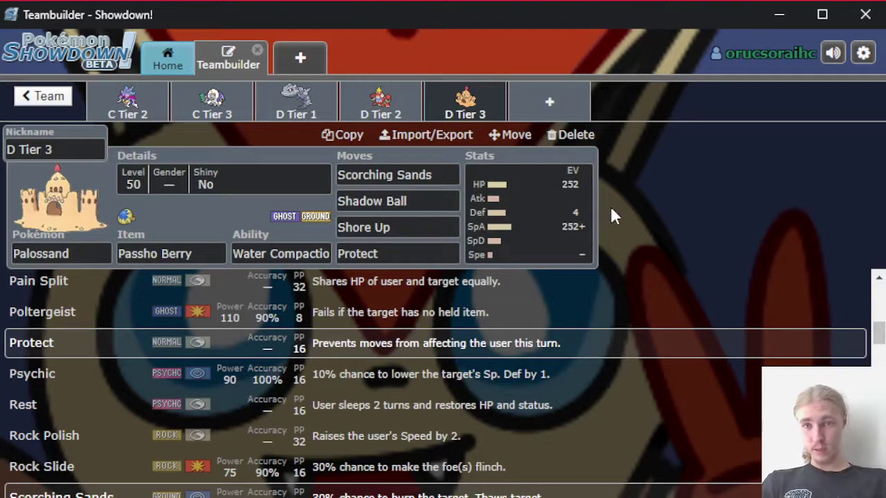
Step: Examine Palossand's EV spread, IVs, base stats and nature
{"action": "left_click", "coordinate": [562, 169]}
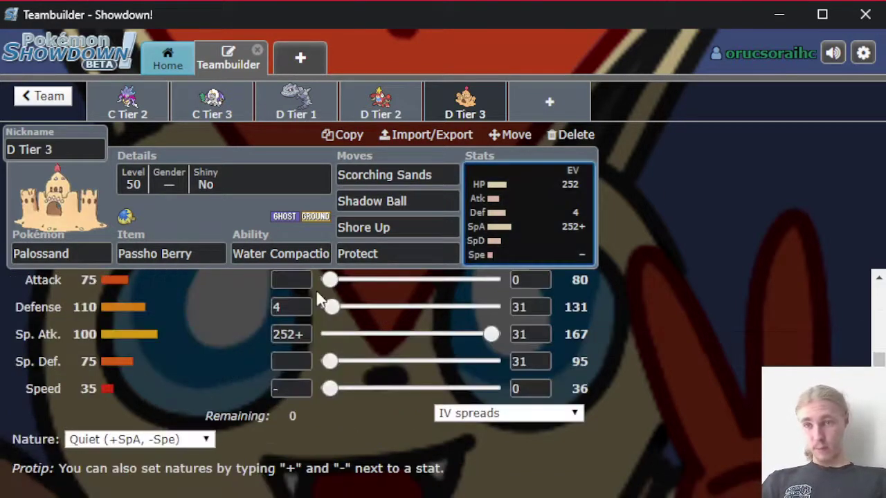
{"action": "scroll", "coordinate": [326, 367], "scroll_direction": "up", "scroll_amount": 2}
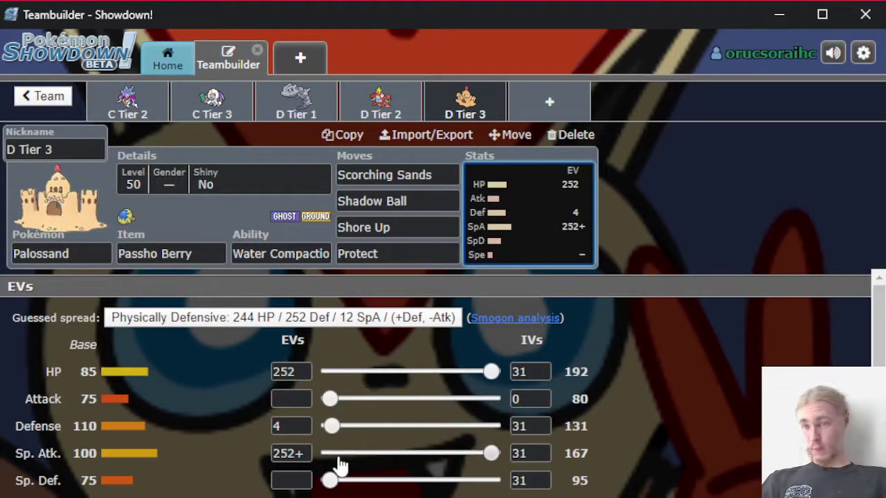
{"action": "scroll", "coordinate": [339, 460], "scroll_direction": "down", "scroll_amount": 2}
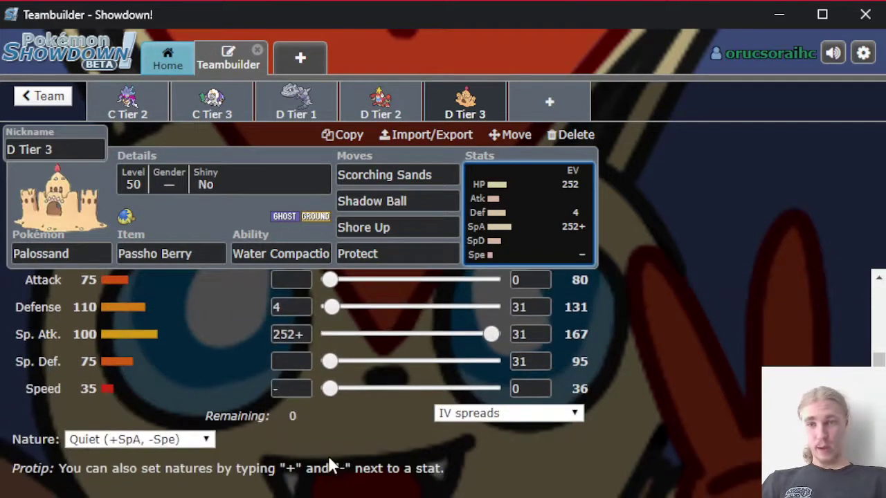
{"action": "scroll", "coordinate": [326, 447], "scroll_direction": "up", "scroll_amount": 2}
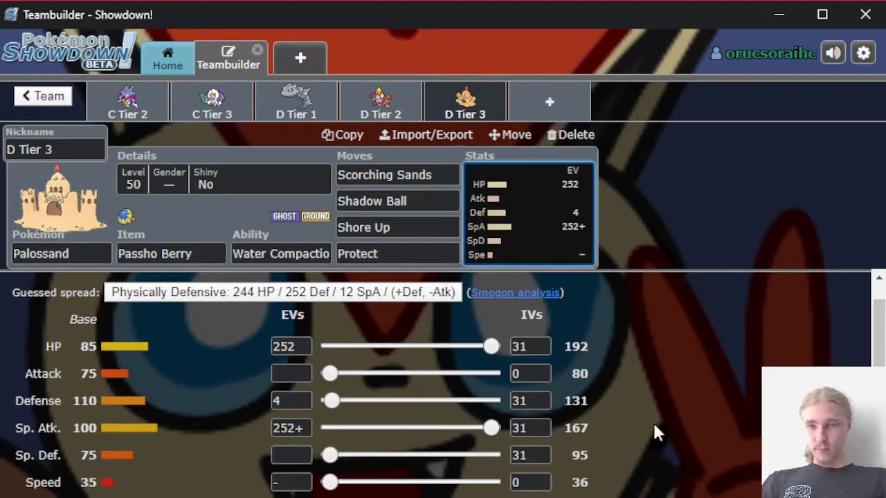
Step: Return to the full Opponent W1 HERM team overview and review all the sets together, from S Tier through the lower tiers
{"action": "left_click", "coordinate": [28, 97]}
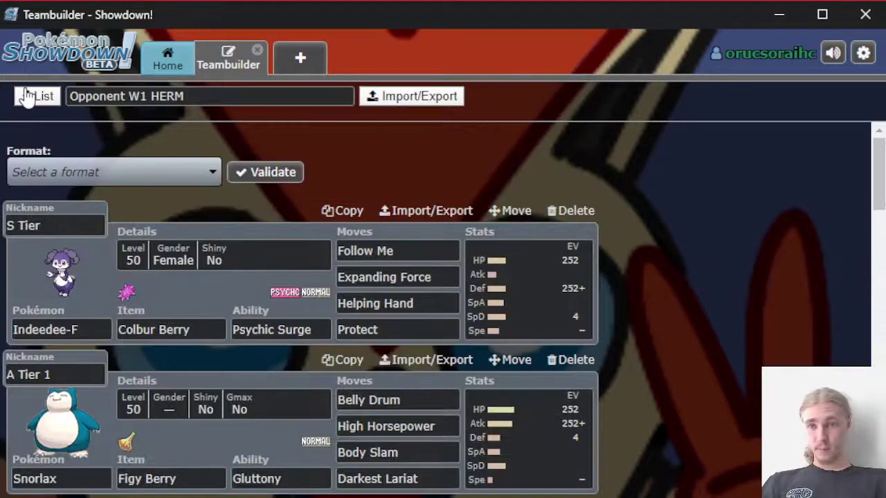
{"action": "scroll", "coordinate": [98, 190], "scroll_direction": "down", "scroll_amount": 3}
{"action": "scroll", "coordinate": [98, 191], "scroll_direction": "down", "scroll_amount": 15}
{"action": "scroll", "coordinate": [270, 409], "scroll_direction": "up", "scroll_amount": 15}
{"action": "scroll", "coordinate": [259, 379], "scroll_direction": "up", "scroll_amount": 3}
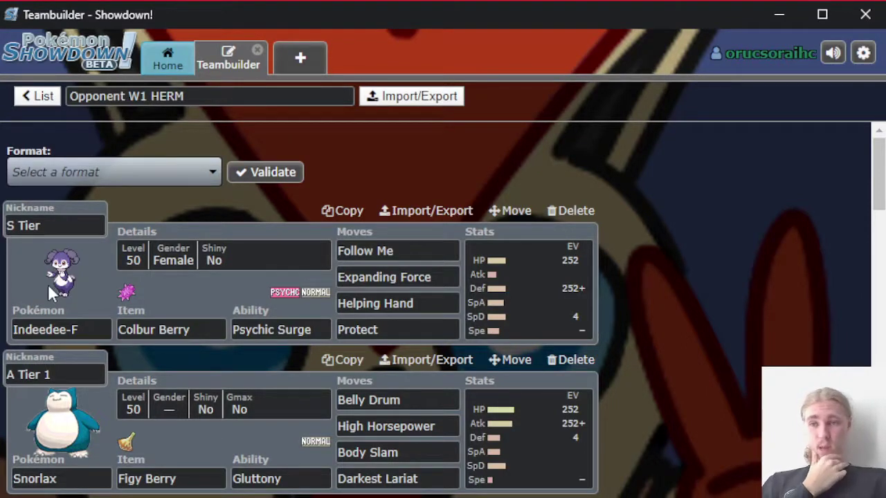
{"action": "scroll", "coordinate": [56, 288], "scroll_direction": "down", "scroll_amount": 5}
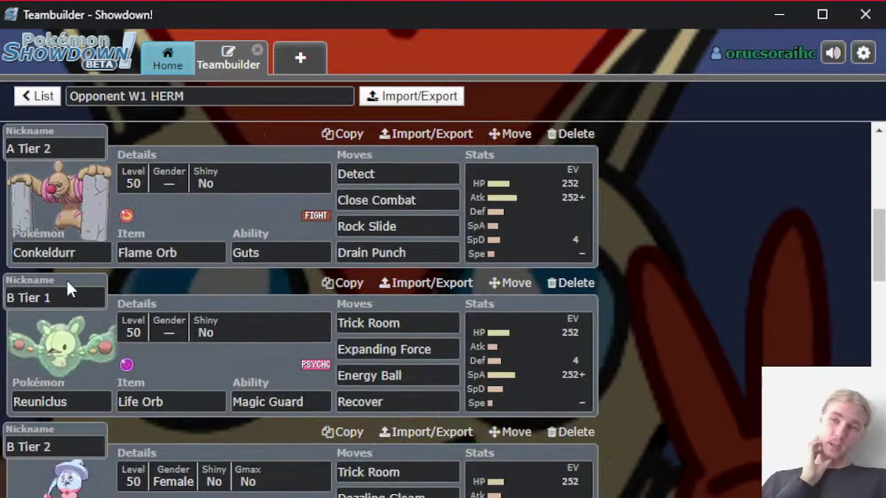
{"action": "scroll", "coordinate": [66, 272], "scroll_direction": "up", "scroll_amount": 4}
{"action": "scroll", "coordinate": [65, 271], "scroll_direction": "down", "scroll_amount": 6}
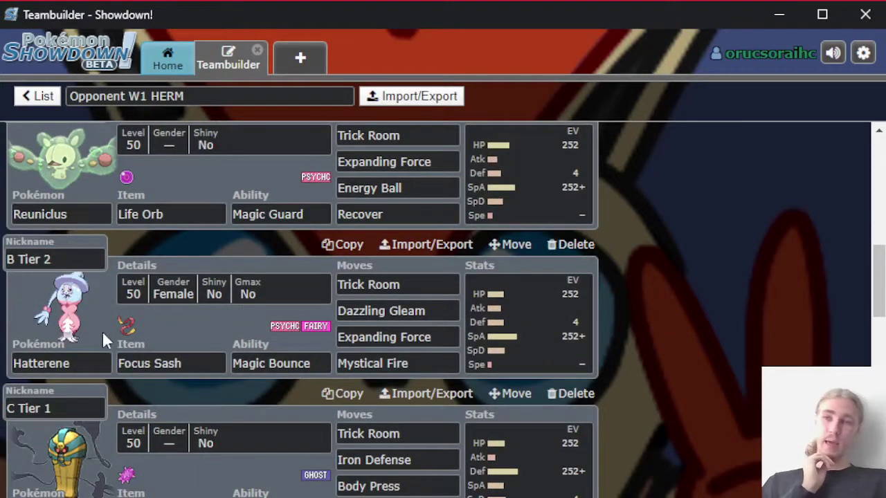
Step: Review the Opponent W1 HERM sets from B Tier 1 through D Tier 2, including Reuniclus, Hatterene, Oranguru and Steelix
{"action": "scroll", "coordinate": [92, 322], "scroll_direction": "down", "scroll_amount": 3}
{"action": "scroll", "coordinate": [92, 322], "scroll_direction": "up", "scroll_amount": 3}
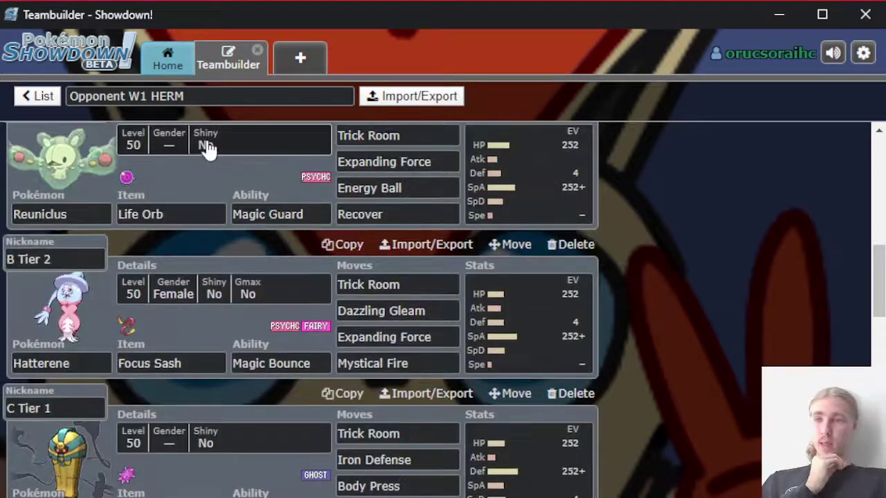
{"action": "scroll", "coordinate": [173, 270], "scroll_direction": "down", "scroll_amount": 3}
{"action": "scroll", "coordinate": [139, 291], "scroll_direction": "up", "scroll_amount": 1}
{"action": "scroll", "coordinate": [138, 290], "scroll_direction": "down", "scroll_amount": 6}
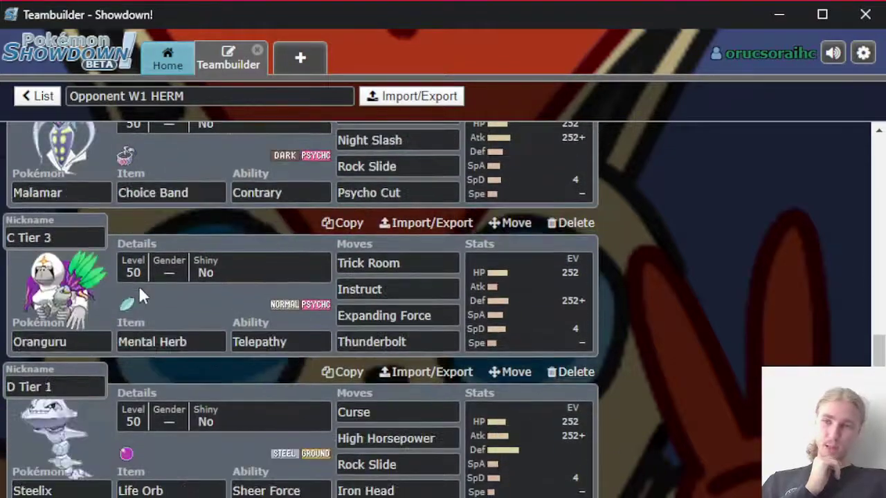
{"action": "scroll", "coordinate": [131, 297], "scroll_direction": "up", "scroll_amount": 1}
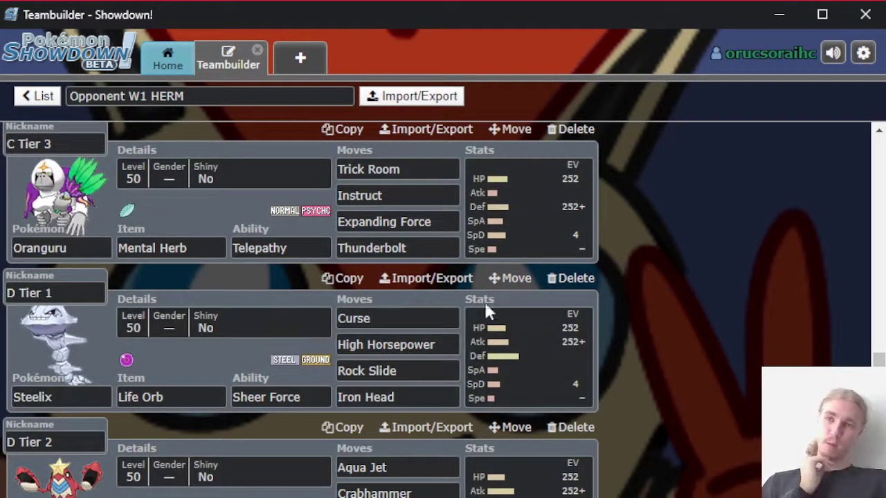
{"action": "scroll", "coordinate": [442, 295], "scroll_direction": "up", "scroll_amount": 7}
{"action": "scroll", "coordinate": [429, 291], "scroll_direction": "up", "scroll_amount": 10}
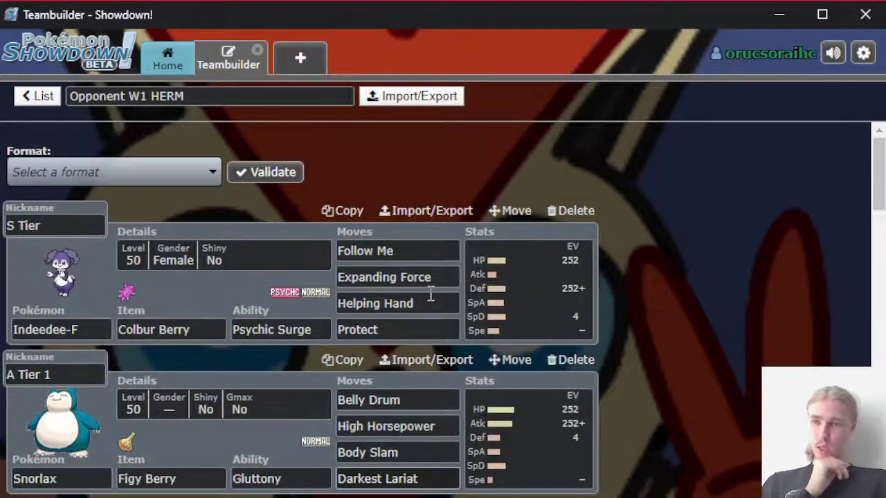
Step: Go through the opponent's whole team once more, from Indeedee-F in S Tier to Palossand in D Tier 3
{"action": "scroll", "coordinate": [429, 293], "scroll_direction": "down", "scroll_amount": 6}
{"action": "scroll", "coordinate": [425, 291], "scroll_direction": "down", "scroll_amount": 3}
{"action": "scroll", "coordinate": [398, 284], "scroll_direction": "down", "scroll_amount": 6}
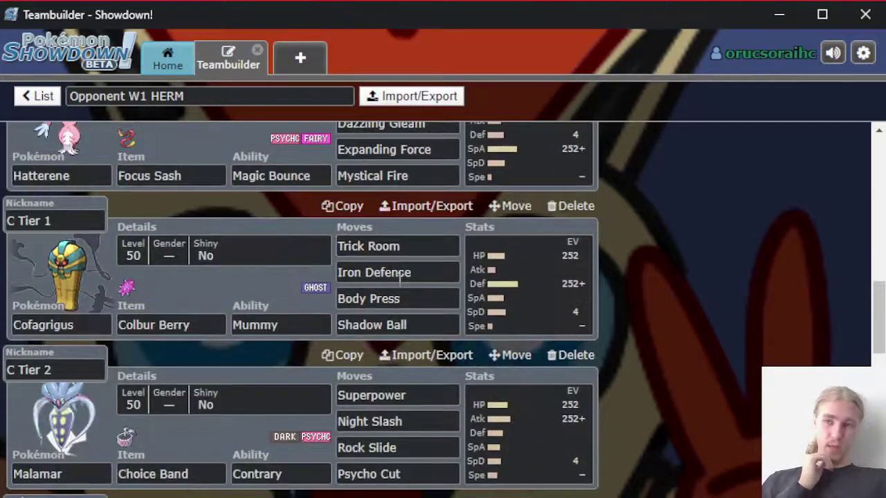
{"action": "scroll", "coordinate": [400, 283], "scroll_direction": "down", "scroll_amount": 5}
{"action": "scroll", "coordinate": [209, 353], "scroll_direction": "up", "scroll_amount": 3}
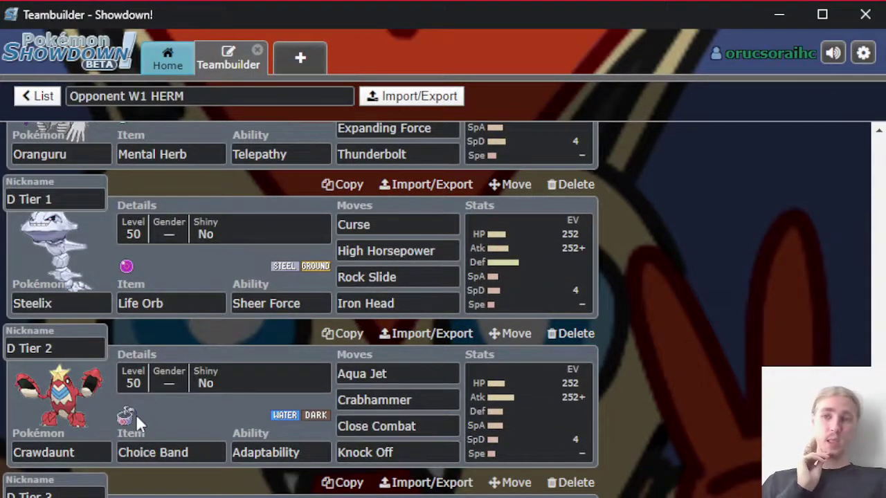
{"action": "scroll", "coordinate": [136, 399], "scroll_direction": "down", "scroll_amount": 3}
{"action": "scroll", "coordinate": [141, 379], "scroll_direction": "up", "scroll_amount": 3}
{"action": "scroll", "coordinate": [141, 379], "scroll_direction": "down", "scroll_amount": 3}
{"action": "scroll", "coordinate": [139, 376], "scroll_direction": "up", "scroll_amount": 1}
{"action": "scroll", "coordinate": [160, 326], "scroll_direction": "up", "scroll_amount": 8}
{"action": "scroll", "coordinate": [160, 330], "scroll_direction": "down", "scroll_amount": 2}
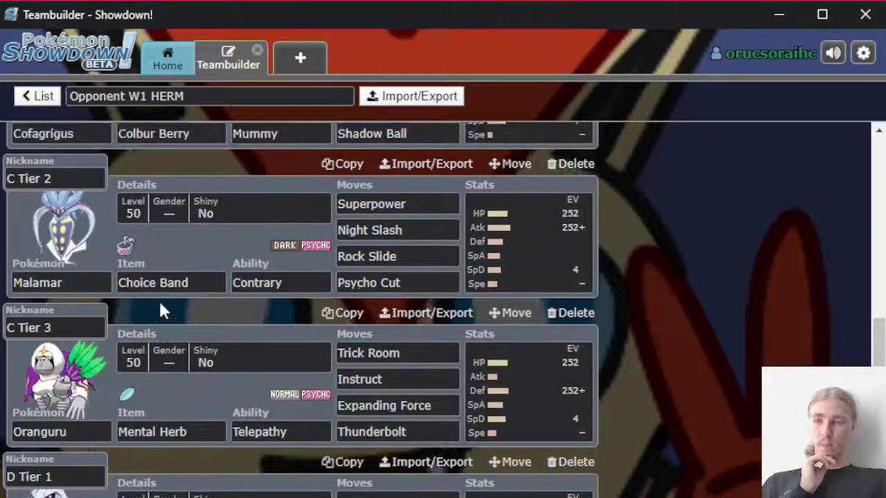
{"action": "scroll", "coordinate": [161, 304], "scroll_direction": "up", "scroll_amount": 6}
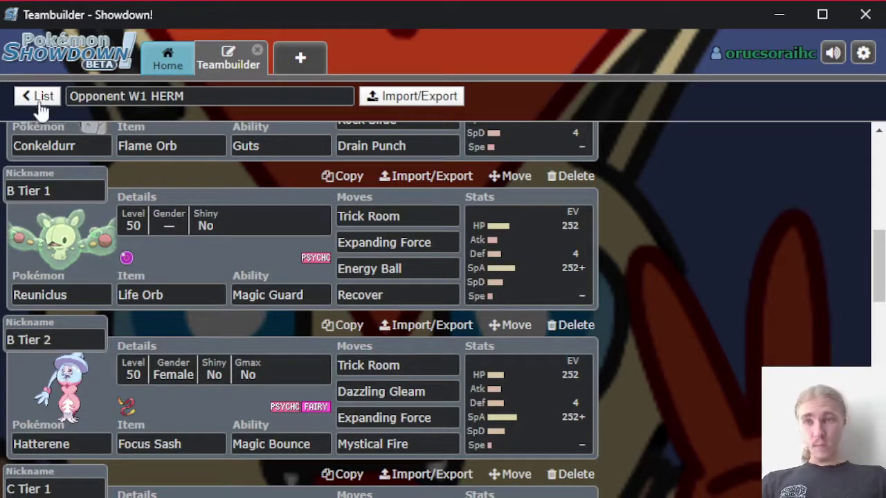
{"action": "scroll", "coordinate": [214, 388], "scroll_direction": "down", "scroll_amount": 10}
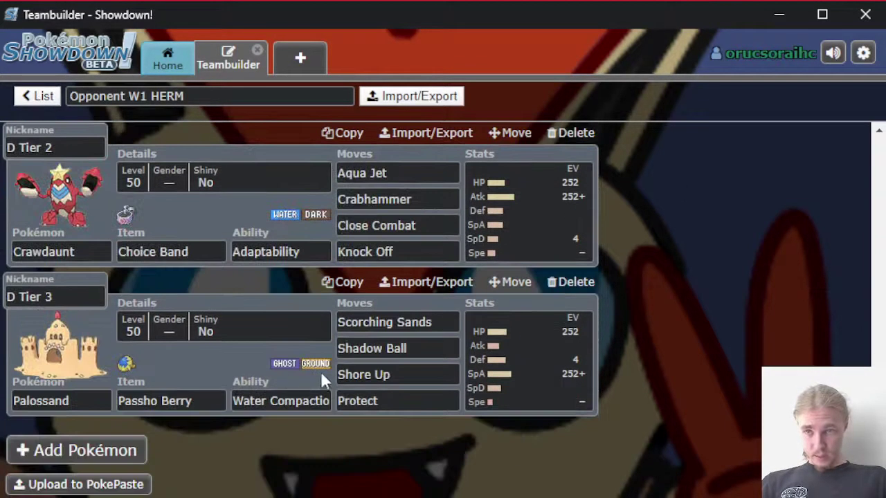
Step: Return to the list of all teams and open Week 1 Team from the WCSL Season 3 folder
{"action": "left_click", "coordinate": [43, 96]}
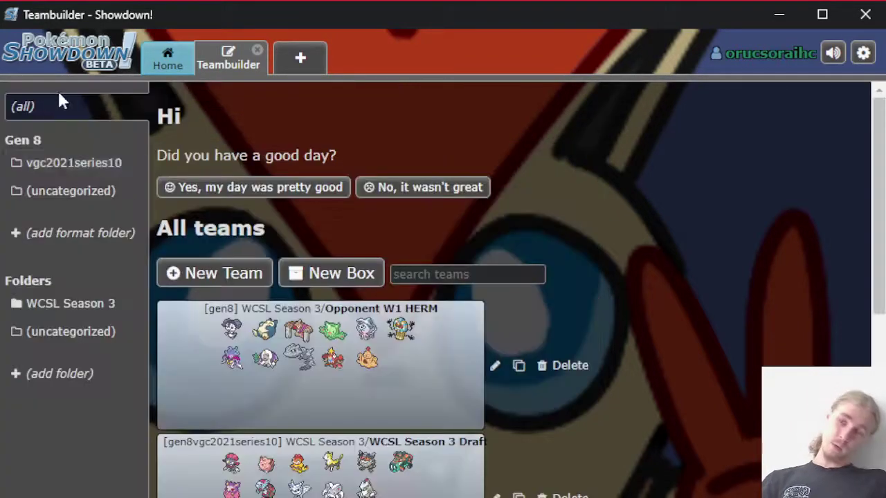
{"action": "scroll", "coordinate": [463, 236], "scroll_direction": "down", "scroll_amount": 2}
{"action": "scroll", "coordinate": [463, 235], "scroll_direction": "down", "scroll_amount": 3}
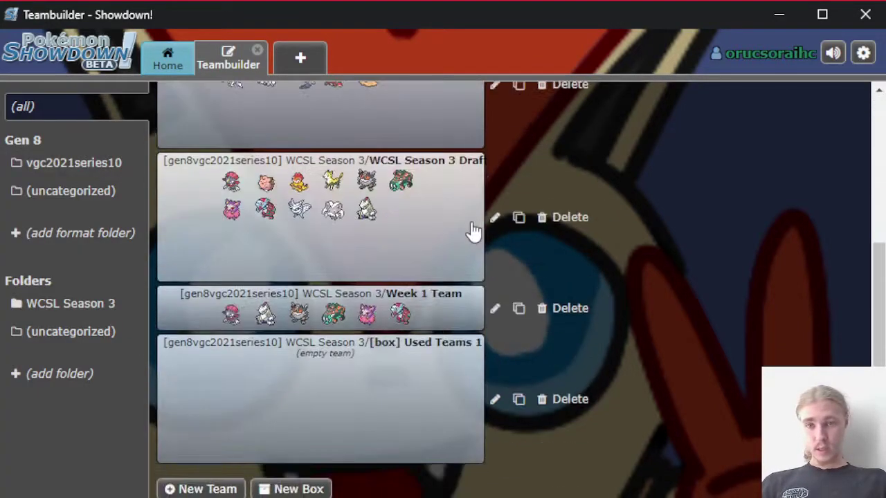
{"action": "left_click", "coordinate": [424, 315]}
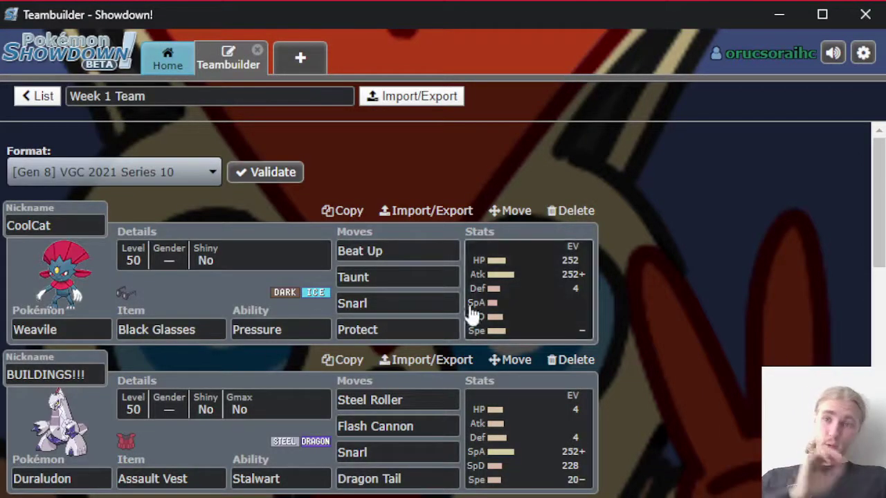
Step: Open Weavile (CoolCat) in Week 1 Team, review its set and read the description of Beat Up
{"action": "left_click", "coordinate": [69, 225]}
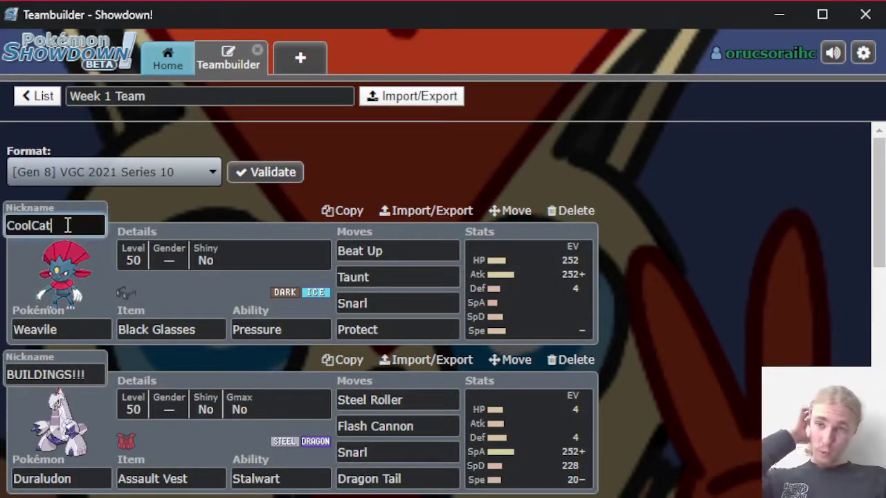
{"action": "left_click", "coordinate": [89, 325]}
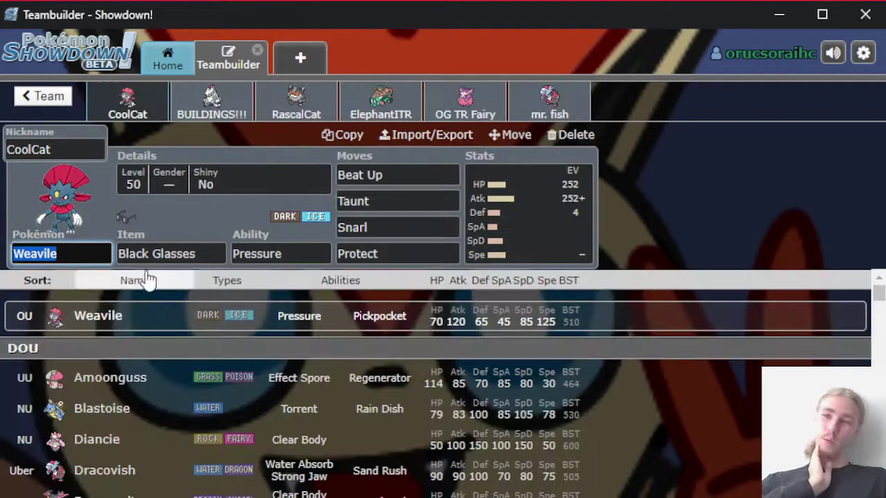
{"action": "left_click", "coordinate": [111, 252]}
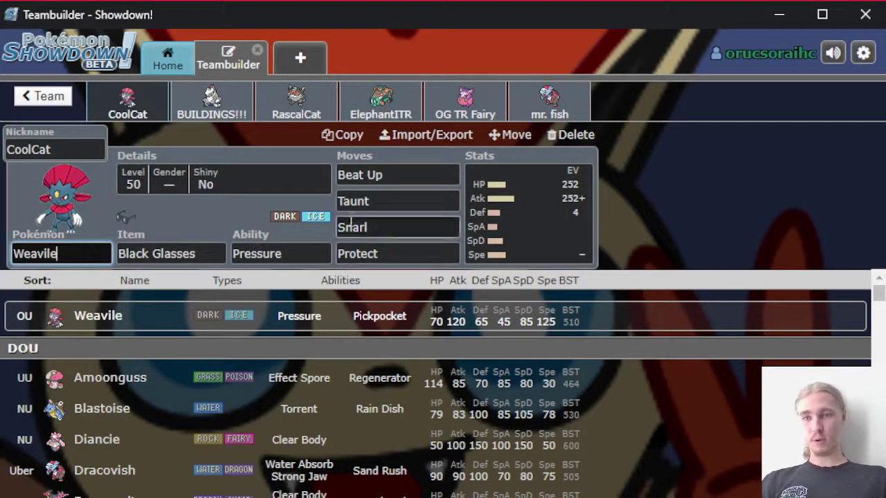
{"action": "left_click", "coordinate": [184, 214]}
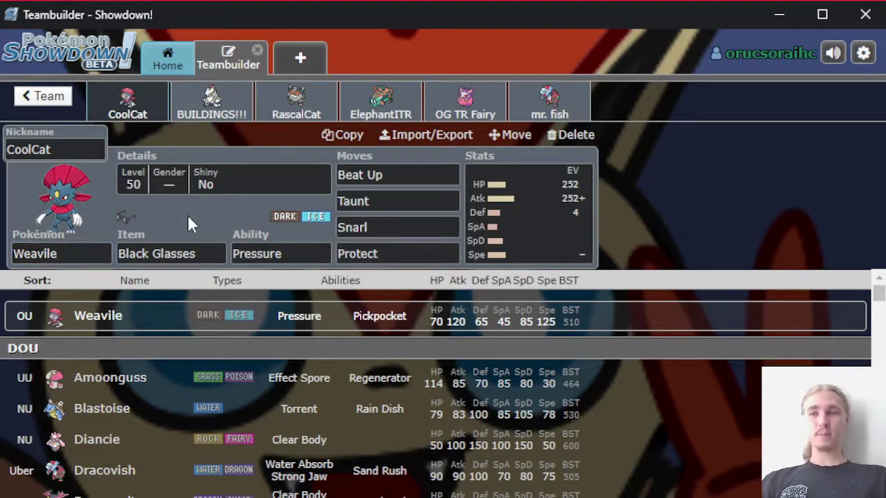
{"action": "left_click", "coordinate": [403, 174]}
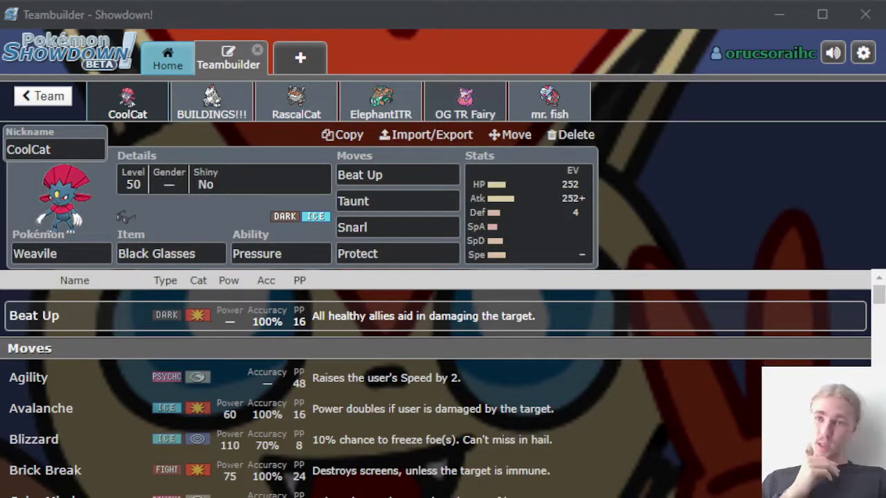
Step: Switch to Aromatisse (OG TR Fairy) and examine its EV spread and base stats, especially its base Attack
{"action": "left_click", "coordinate": [457, 105]}
{"action": "left_click", "coordinate": [547, 234]}
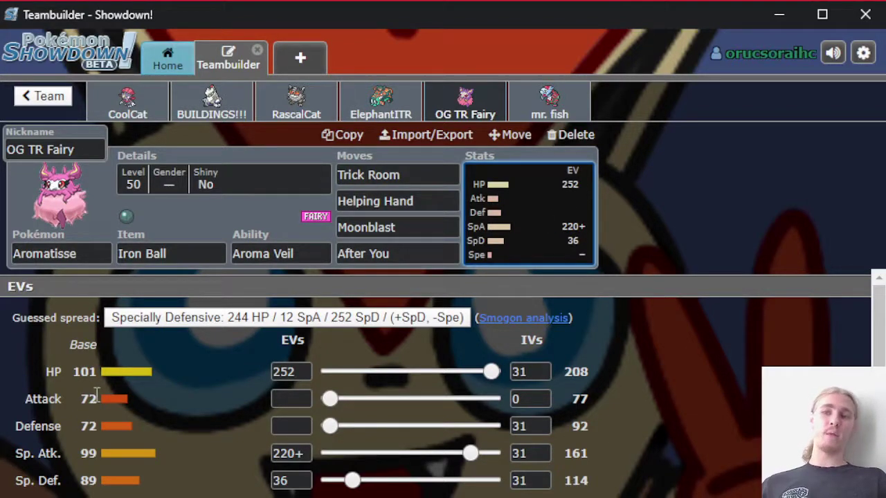
{"action": "left_click_drag", "start_coordinate": [99, 399], "coordinate": [82, 399]}
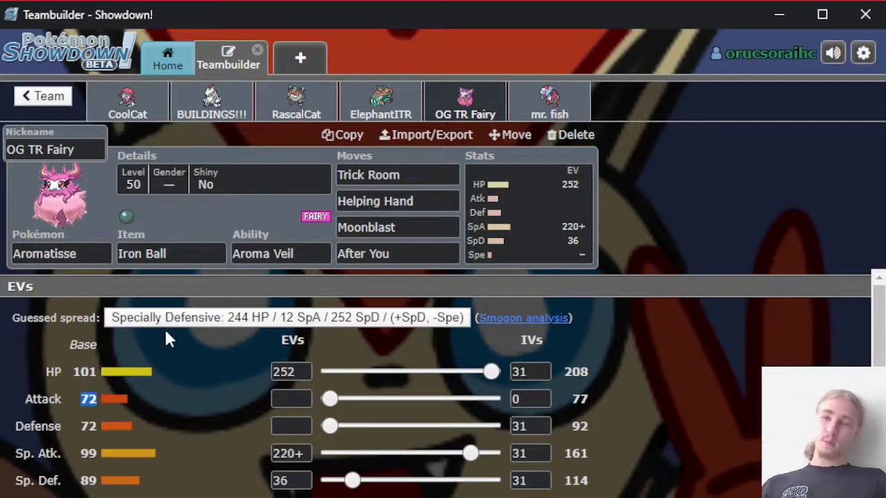
{"action": "left_click", "coordinate": [177, 435]}
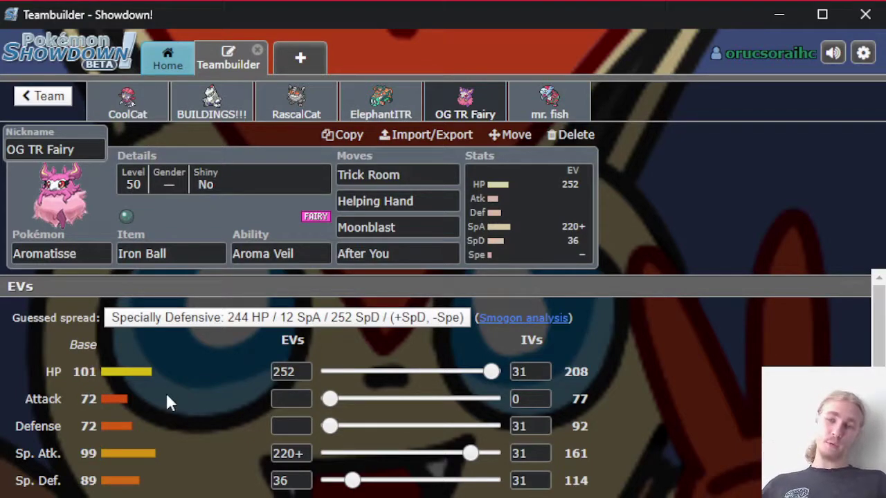
Step: Check Weavile's EV spread and base stats, and go back to the list of all teams
{"action": "left_click", "coordinate": [126, 114]}
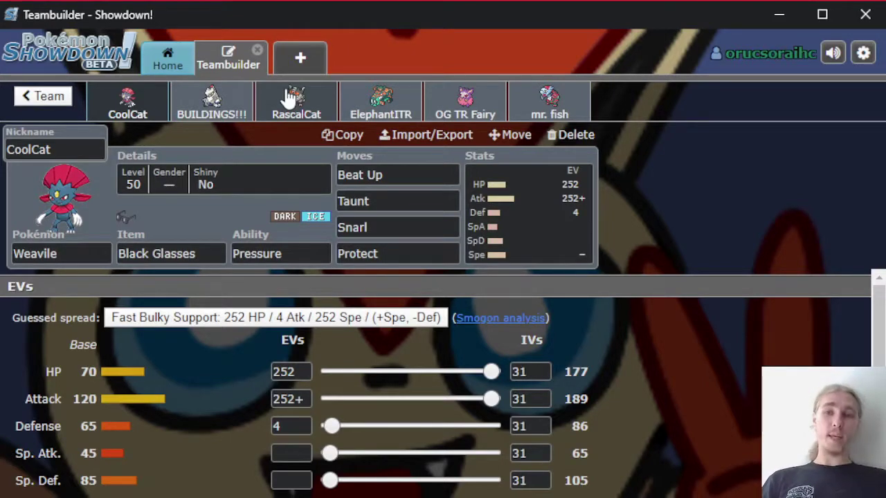
{"action": "left_click", "coordinate": [49, 101]}
{"action": "scroll", "coordinate": [28, 118], "scroll_direction": "down", "scroll_amount": 1}
{"action": "scroll", "coordinate": [21, 122], "scroll_direction": "up", "scroll_amount": 1}
{"action": "left_click", "coordinate": [30, 101]}
{"action": "scroll", "coordinate": [364, 206], "scroll_direction": "up", "scroll_amount": 5}
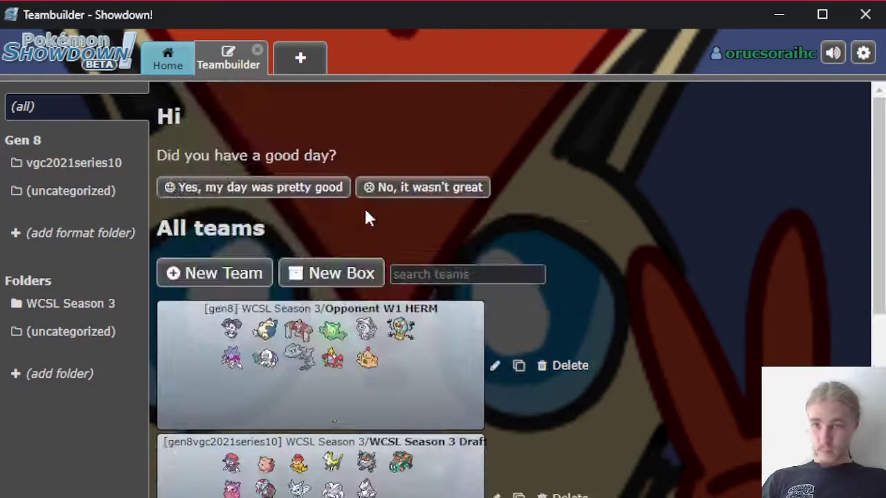
Step: Look at Opponent W1 HERM again, return to the team list and compare it with the WCSL Season 3 draft team
{"action": "left_click", "coordinate": [347, 325]}
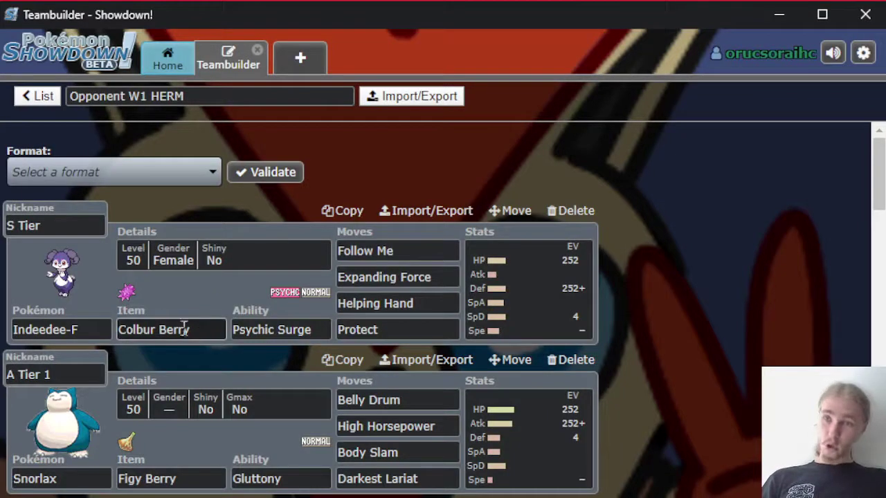
{"action": "left_click", "coordinate": [34, 98]}
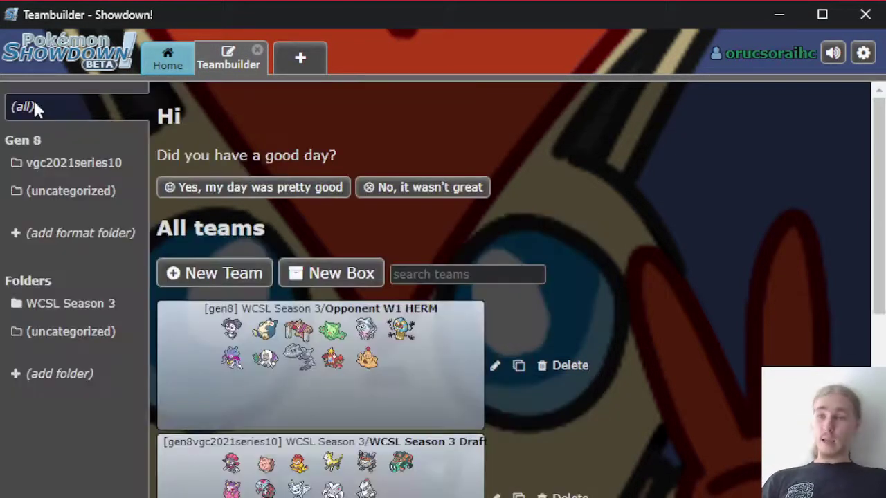
{"action": "scroll", "coordinate": [274, 337], "scroll_direction": "down", "scroll_amount": 1}
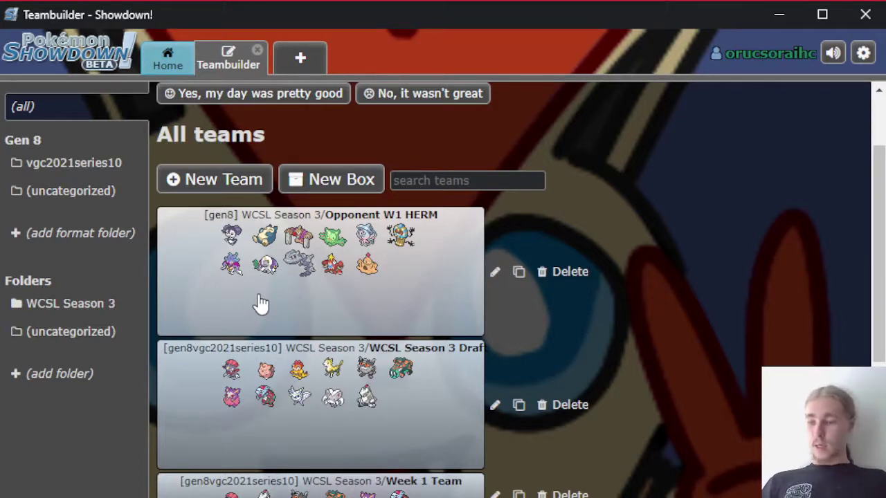
{"action": "scroll", "coordinate": [281, 322], "scroll_direction": "down", "scroll_amount": 1}
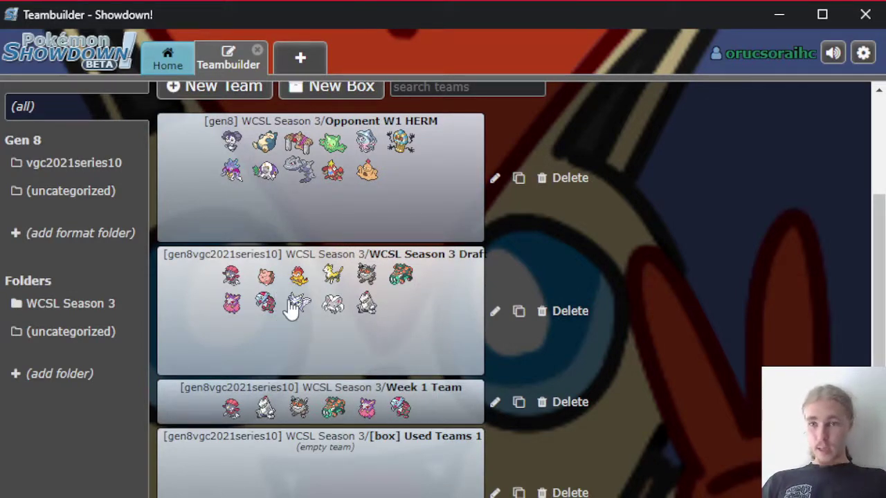
Step: Reopen Week 1 Team and compare the EV spreads and stats of Weavile and Aromatisse
{"action": "left_click", "coordinate": [298, 392]}
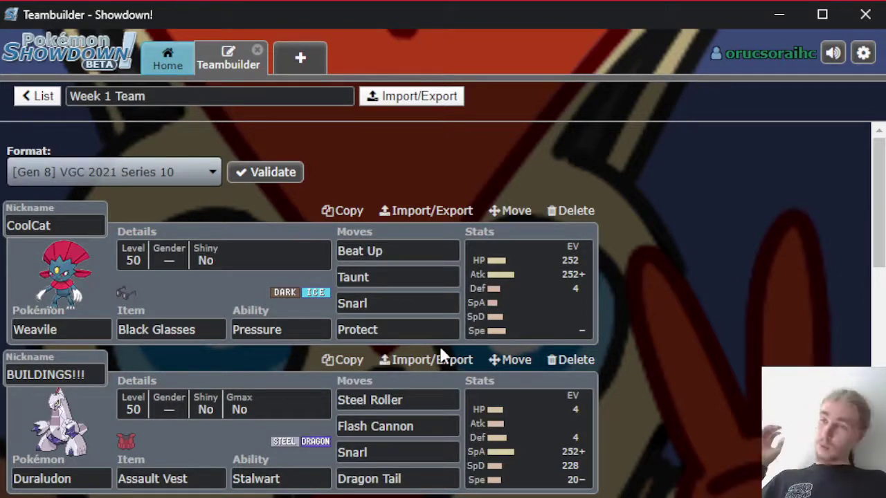
{"action": "left_click", "coordinate": [480, 311]}
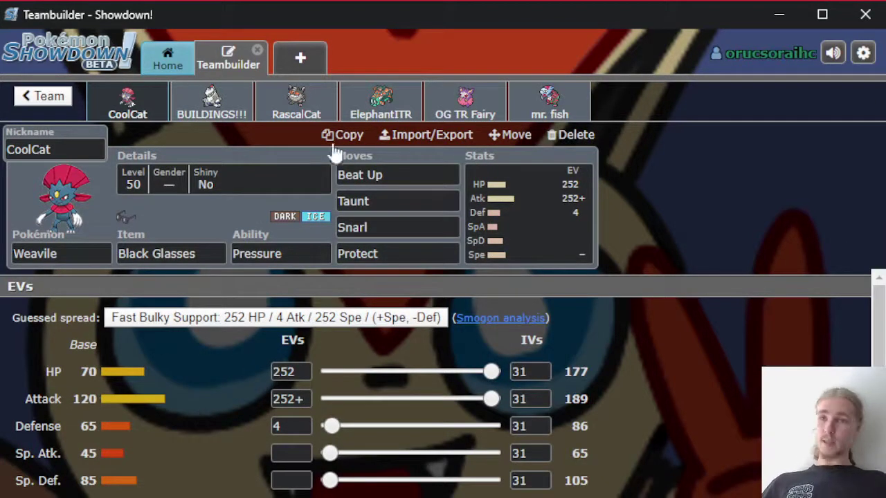
{"action": "left_click", "coordinate": [450, 102]}
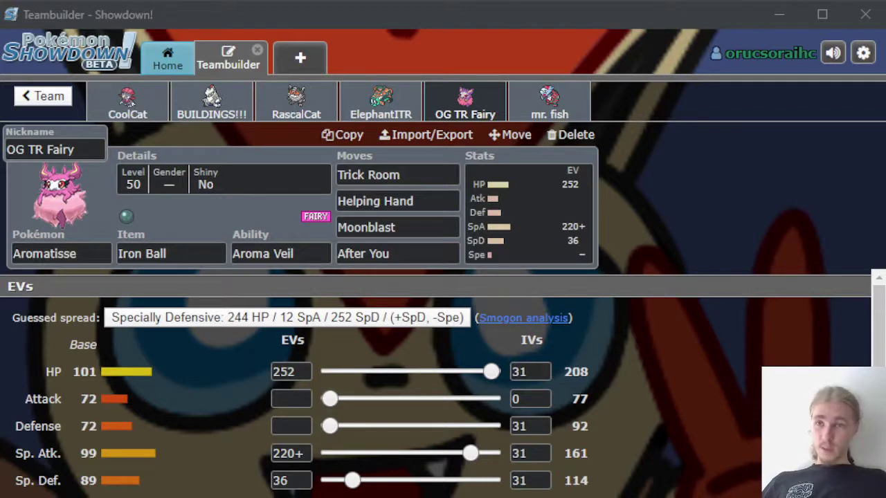
{"action": "key", "text": "alt+Tab"}
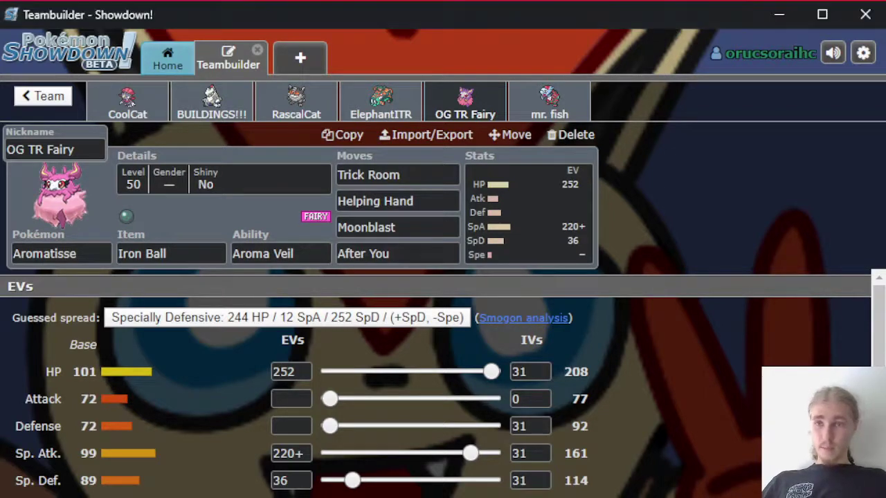
{"action": "key", "text": "alt+Tab"}
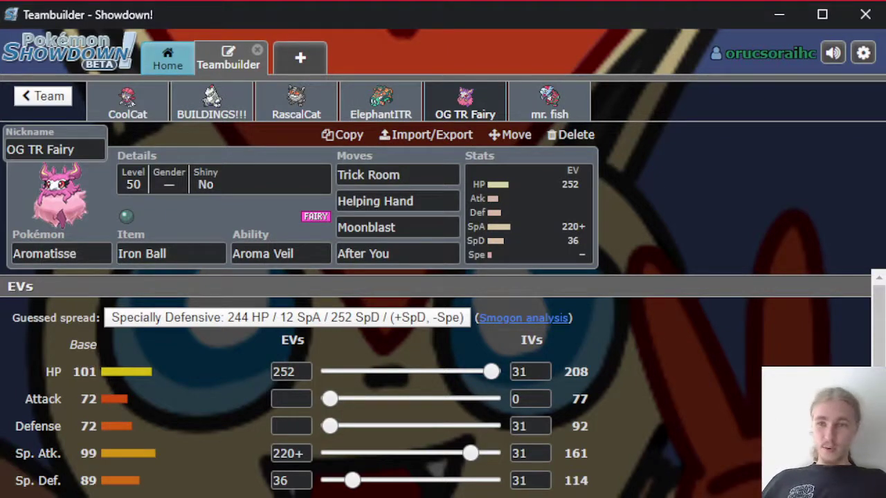
Step: Return to Weavile and review its stats and the details of its Beat Up move
{"action": "left_click", "coordinate": [91, 94]}
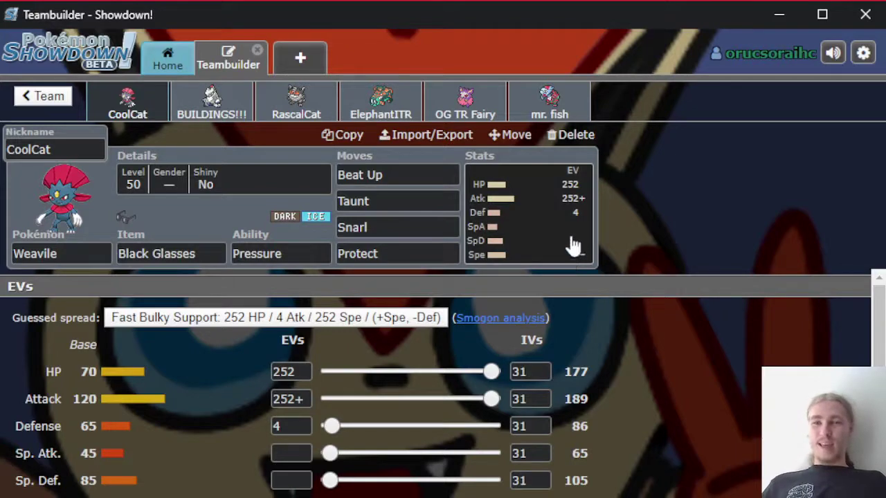
{"action": "left_click", "coordinate": [418, 178]}
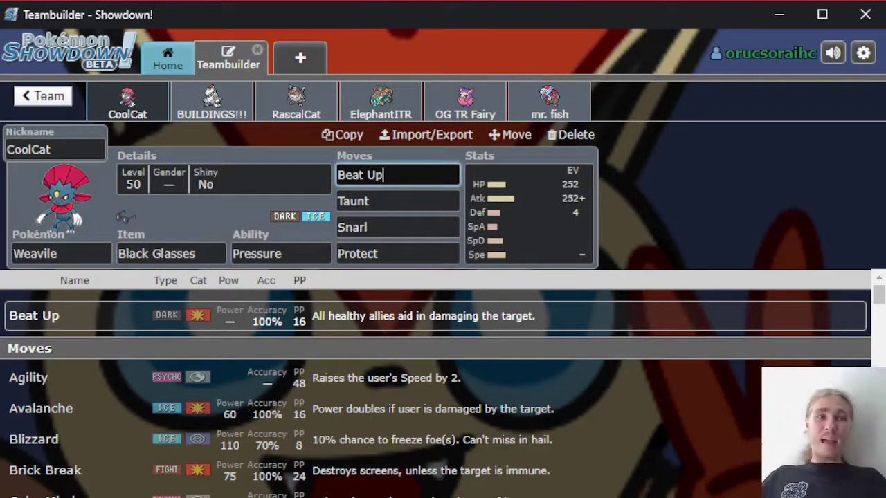
{"action": "key", "text": "alt+Tab"}
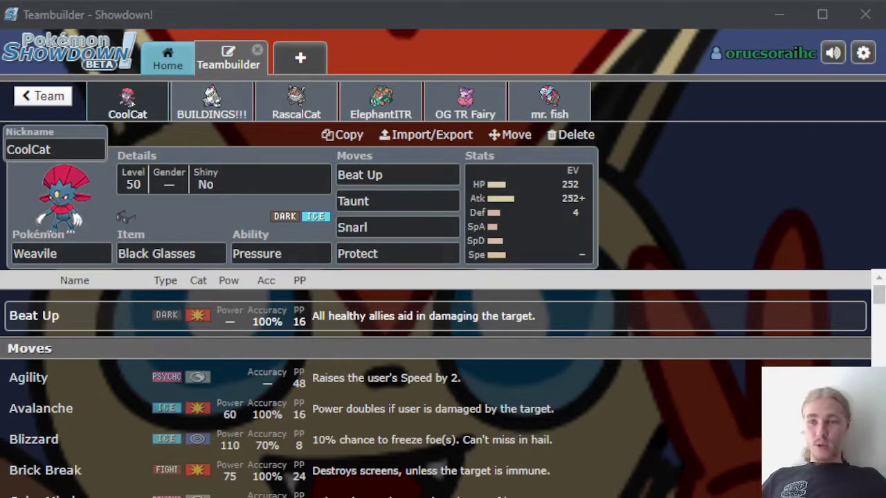
{"action": "key", "text": "alt+Tab"}
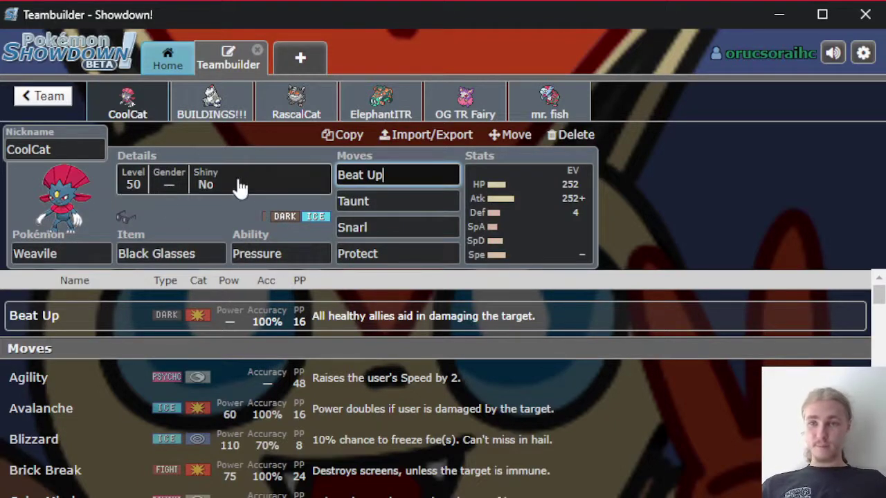
Step: Review the details of Weavile's remaining moves: Taunt, Snarl and Protect
{"action": "left_click", "coordinate": [439, 202]}
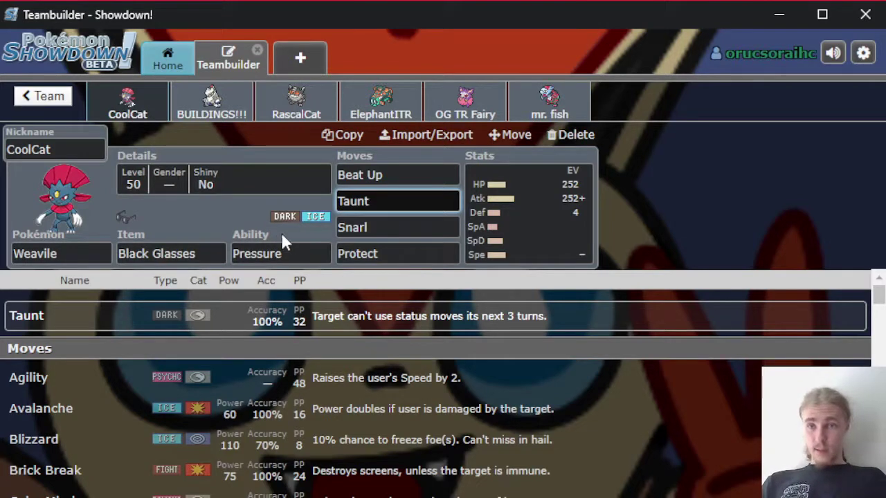
{"action": "left_click", "coordinate": [428, 228]}
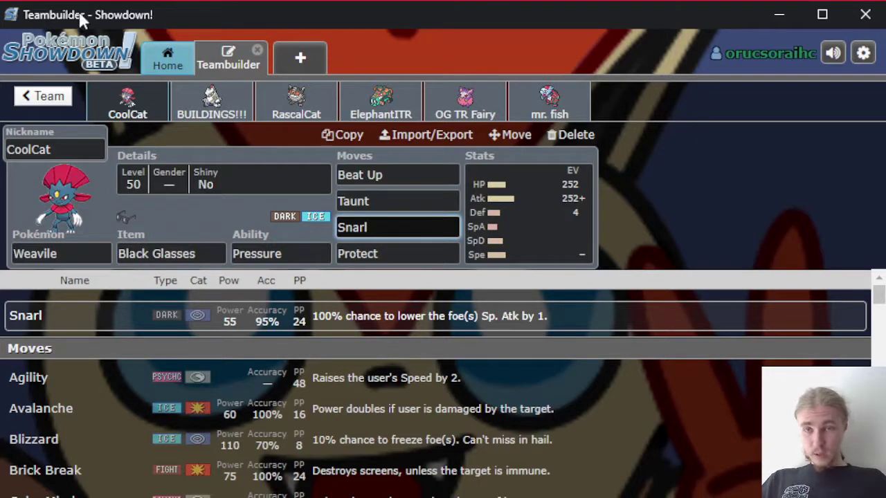
{"action": "left_click", "coordinate": [220, 217]}
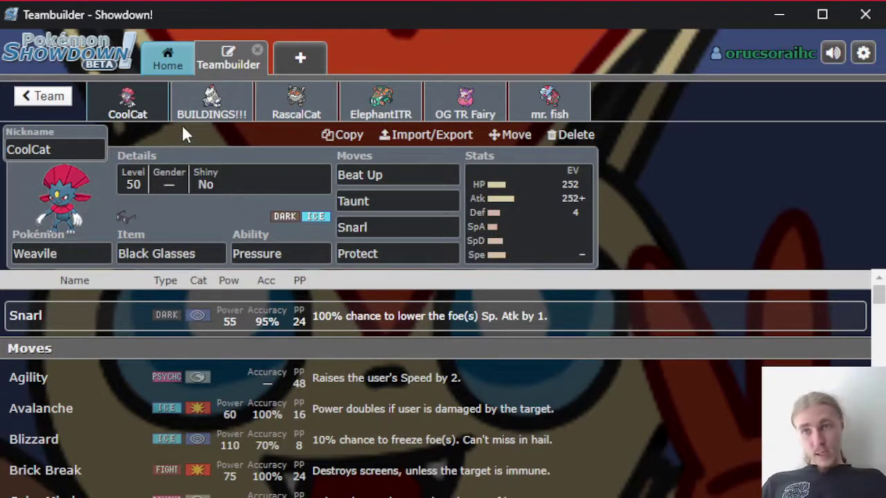
{"action": "left_click", "coordinate": [415, 248]}
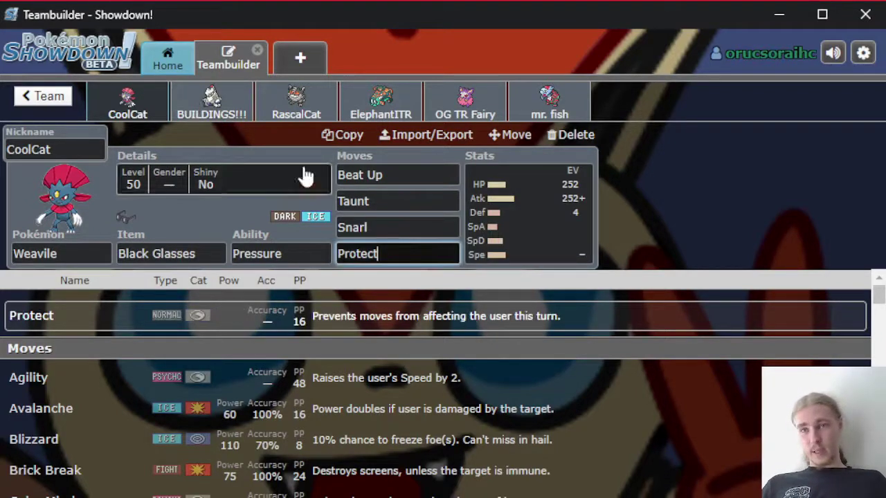
{"action": "left_click", "coordinate": [245, 138]}
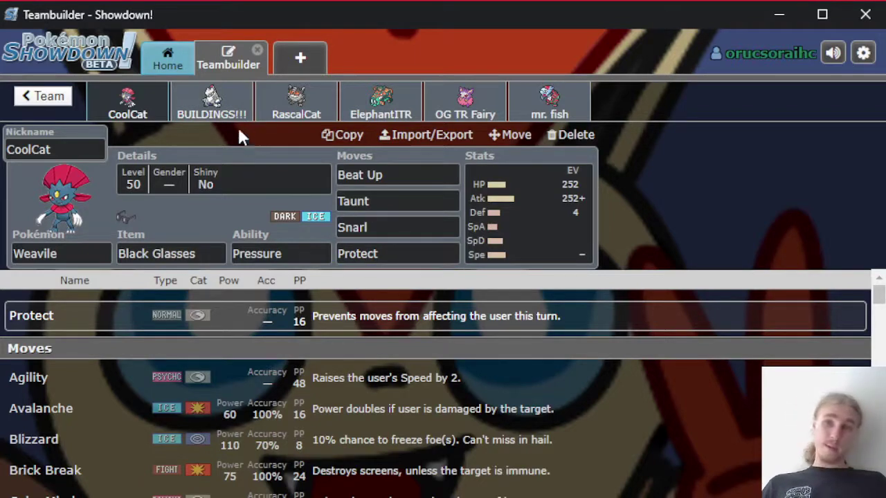
Step: Open Duraludon's set and review its nickname, Stalwart ability and Assault Vest item
{"action": "left_click", "coordinate": [229, 110]}
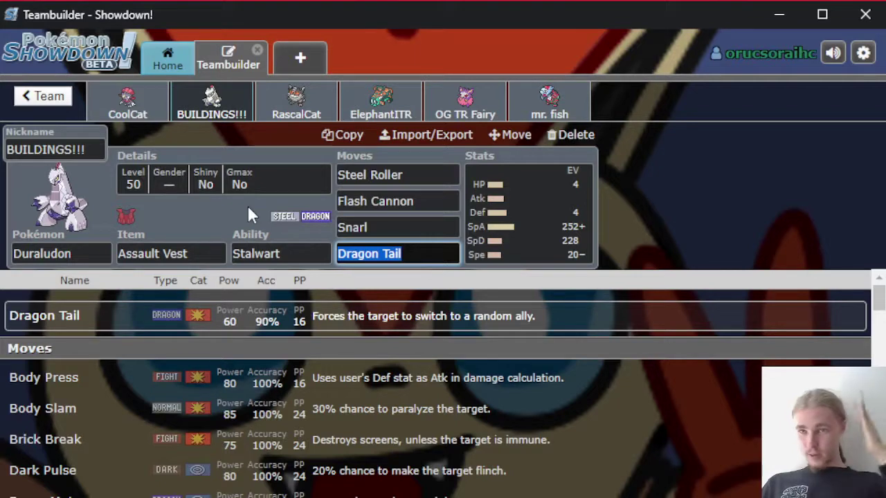
{"action": "left_click", "coordinate": [17, 151]}
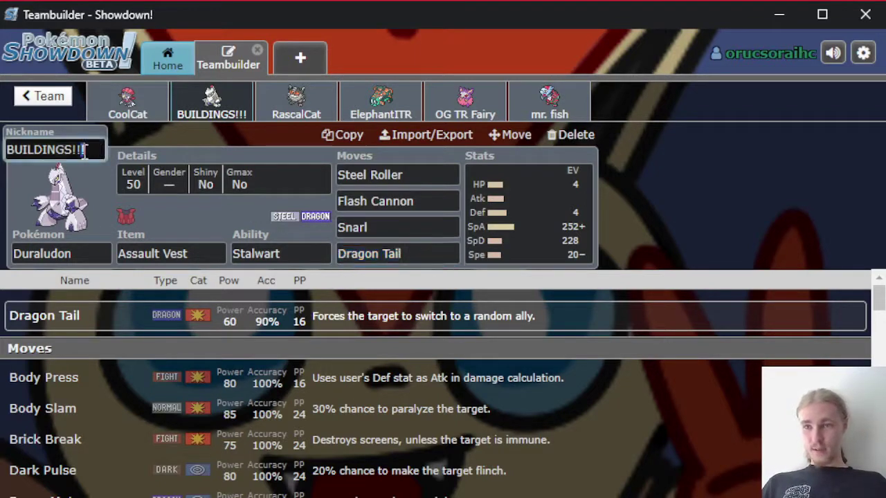
{"action": "left_click", "coordinate": [97, 197]}
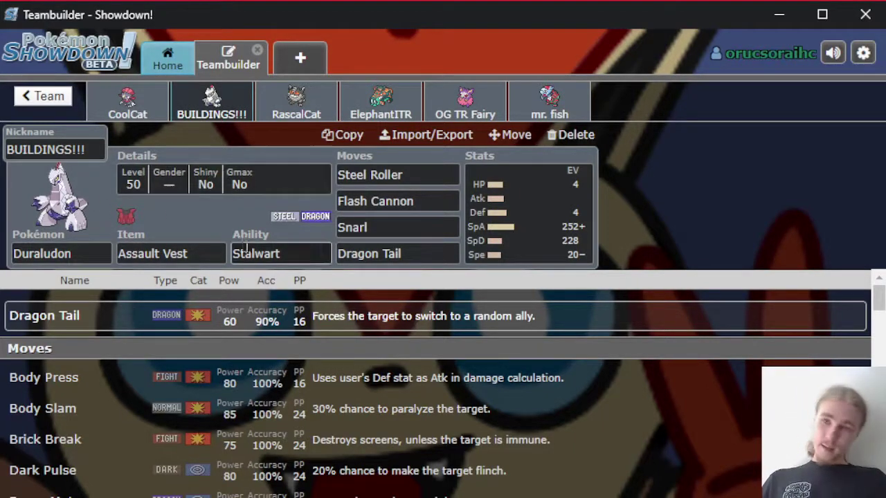
{"action": "left_click", "coordinate": [188, 254]}
{"action": "key", "text": "Tab"}
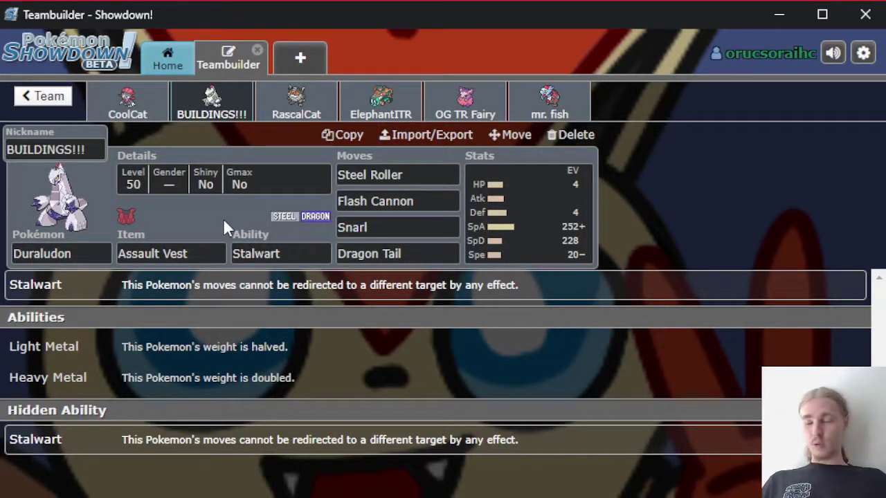
{"action": "left_click", "coordinate": [220, 255]}
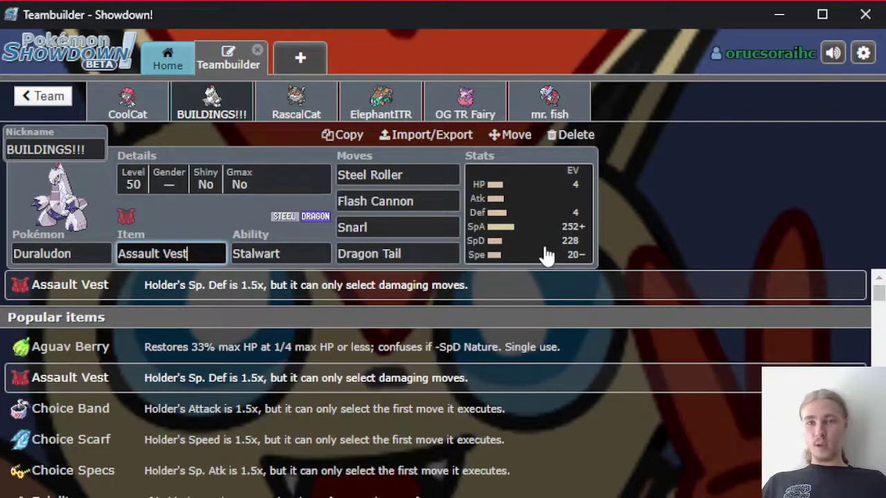
Step: Check Duraludon's EV spread, nature and base stats together with the details of its Steel Roller move
{"action": "left_click", "coordinate": [557, 209]}
{"action": "scroll", "coordinate": [494, 339], "scroll_direction": "down", "scroll_amount": 2}
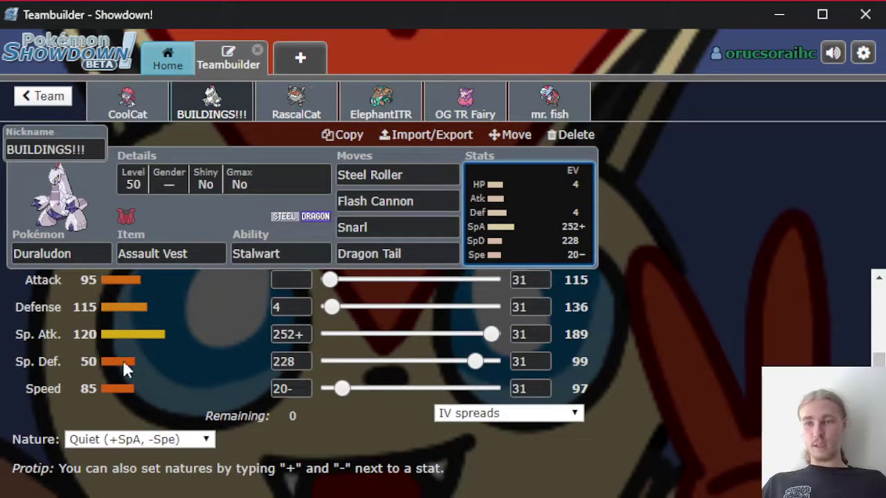
{"action": "scroll", "coordinate": [198, 370], "scroll_direction": "up", "scroll_amount": 2}
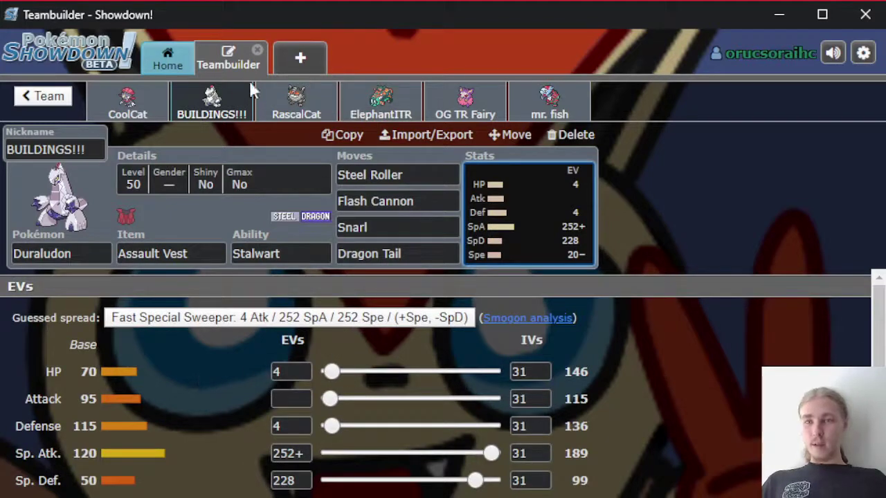
{"action": "left_click", "coordinate": [381, 173]}
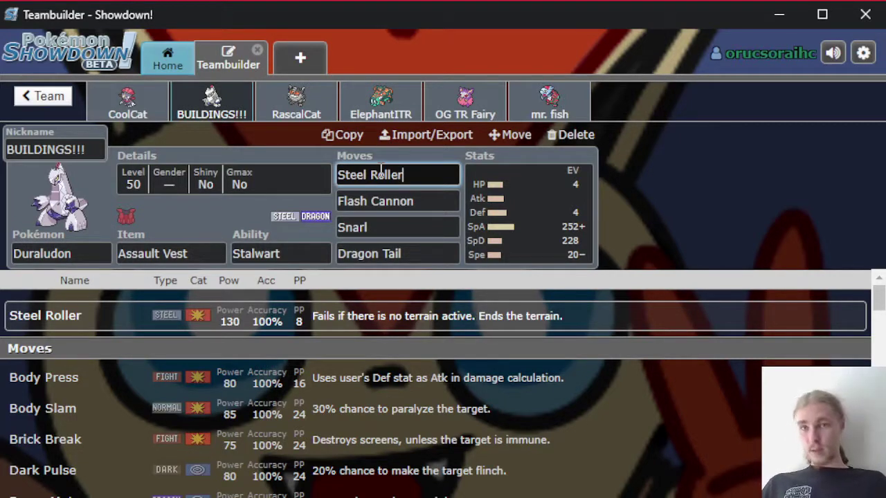
{"action": "left_click", "coordinate": [510, 254]}
{"action": "scroll", "coordinate": [388, 408], "scroll_direction": "down", "scroll_amount": 2}
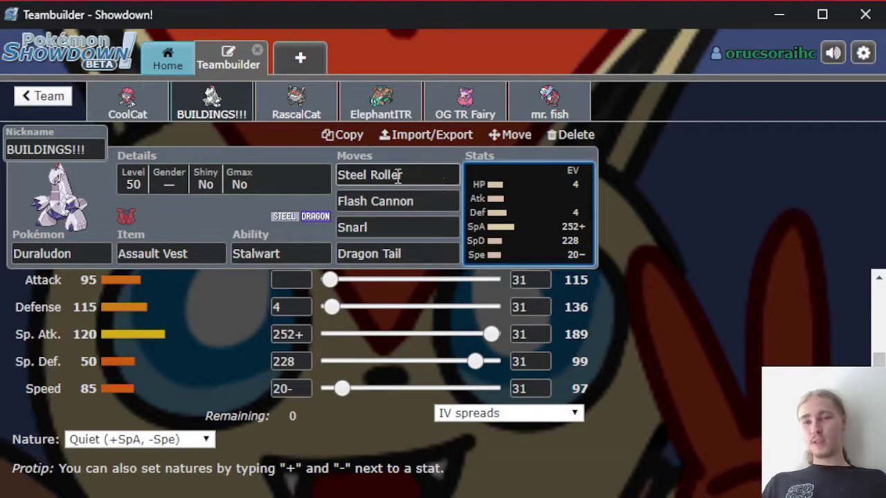
{"action": "left_click", "coordinate": [421, 176]}
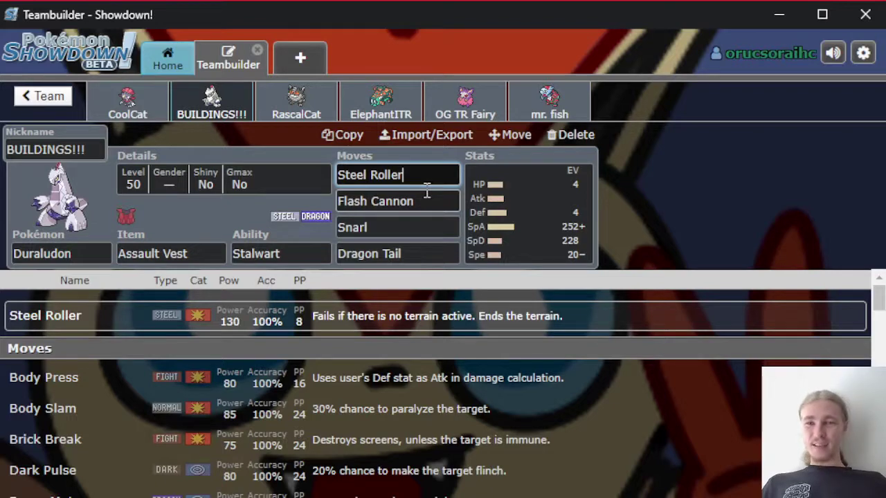
{"action": "left_click", "coordinate": [196, 230]}
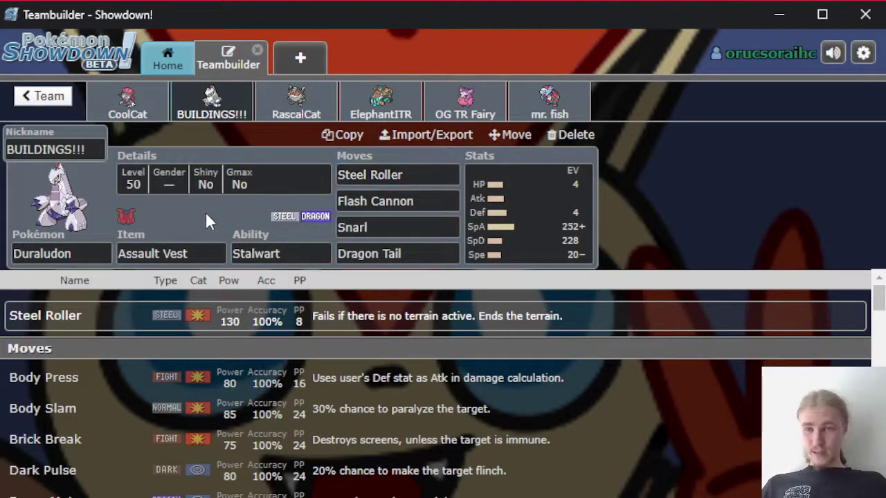
{"action": "left_click", "coordinate": [380, 181]}
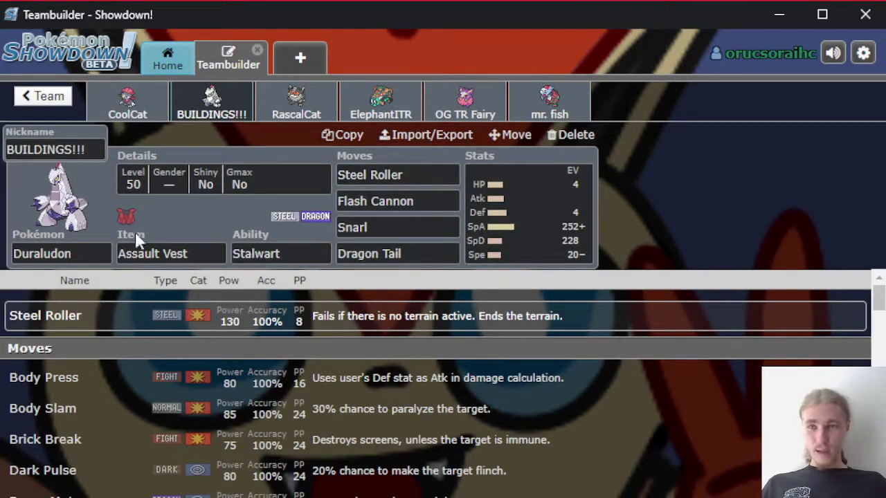
{"action": "left_click", "coordinate": [407, 182]}
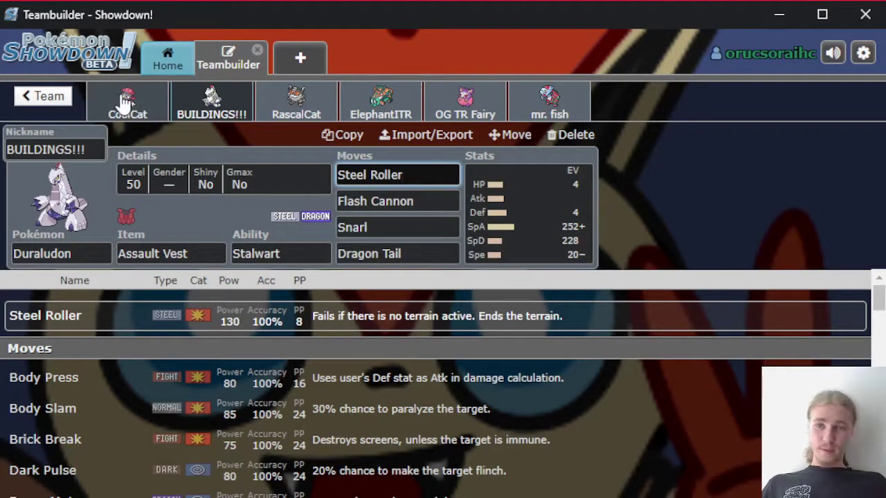
Step: Review Duraludon's Flash Cannon and compare its set with those of Weavile and Perrserker
{"action": "left_click", "coordinate": [195, 99]}
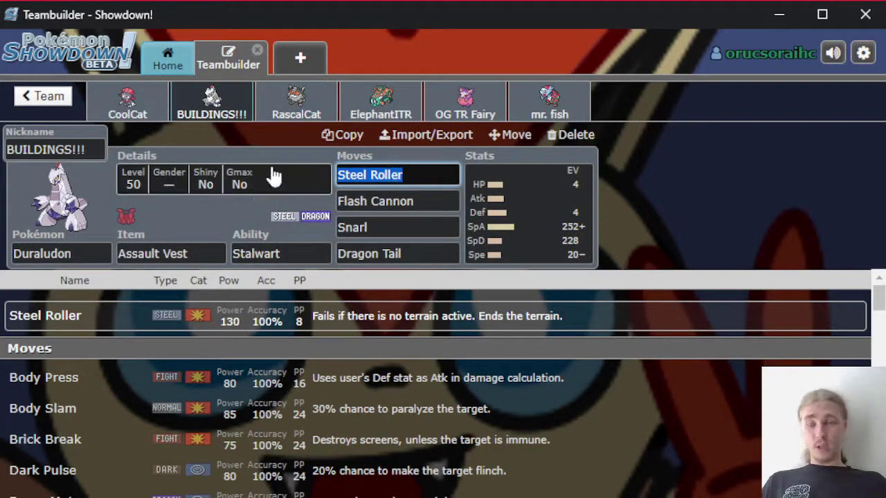
{"action": "left_click", "coordinate": [133, 112]}
{"action": "left_click", "coordinate": [233, 92]}
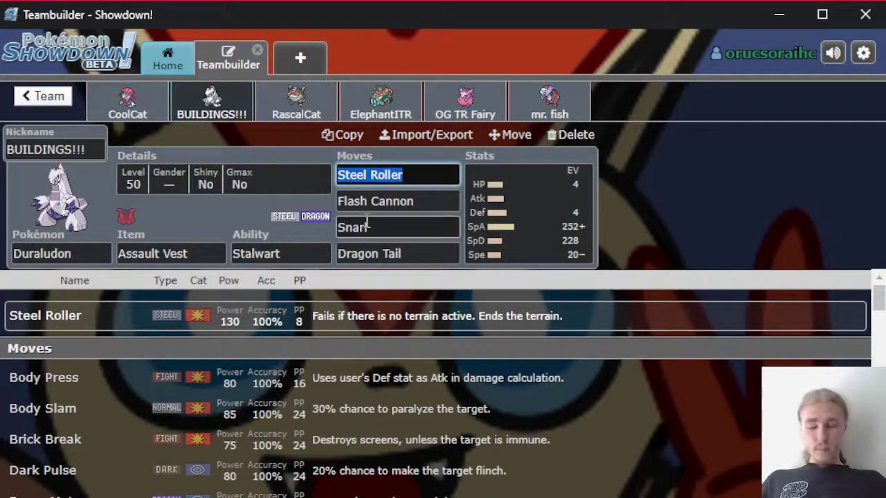
{"action": "left_click", "coordinate": [425, 198]}
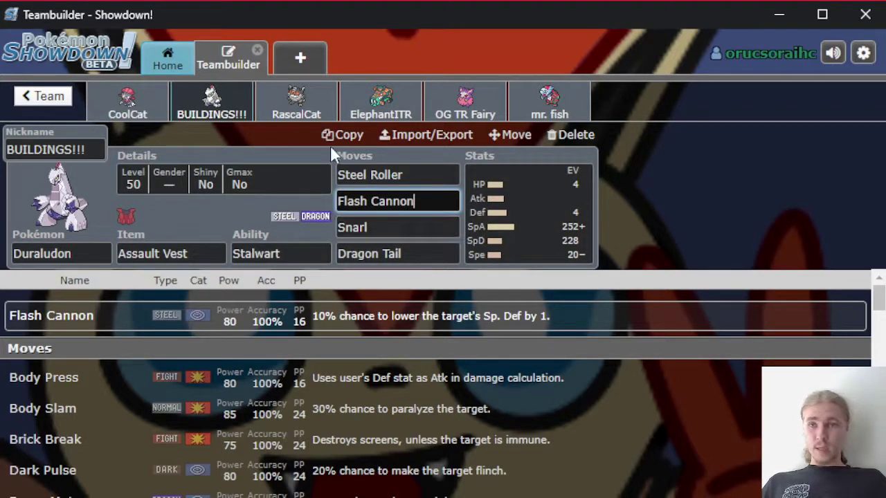
{"action": "left_click", "coordinate": [284, 118]}
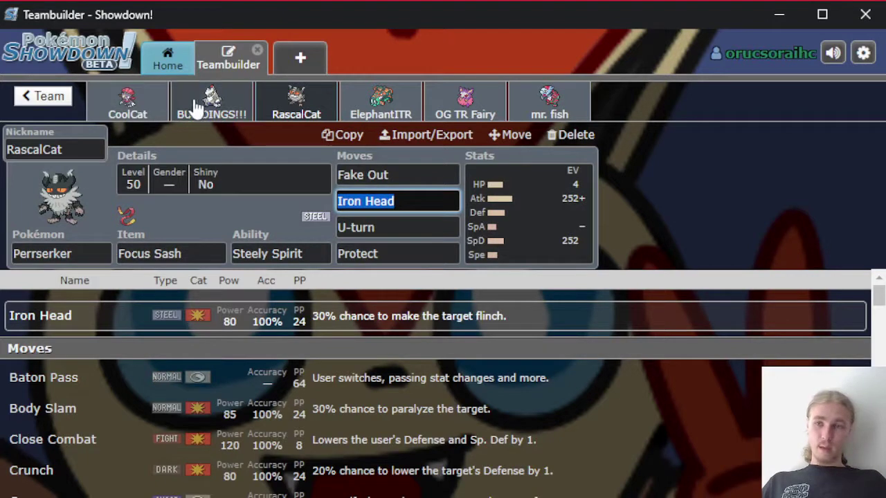
{"action": "left_click", "coordinate": [214, 113]}
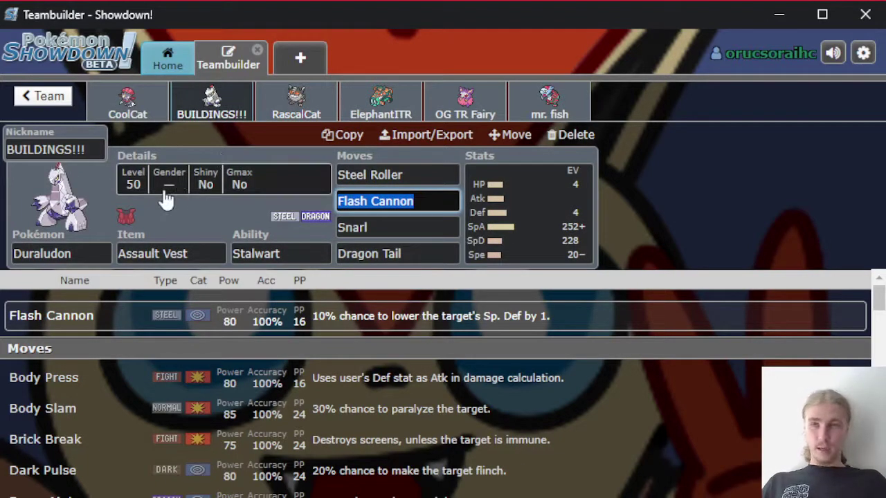
Step: Compare Snarl on Duraludon and Weavile, and read the details of Duraludon's Dragon Tail
{"action": "left_click", "coordinate": [408, 229]}
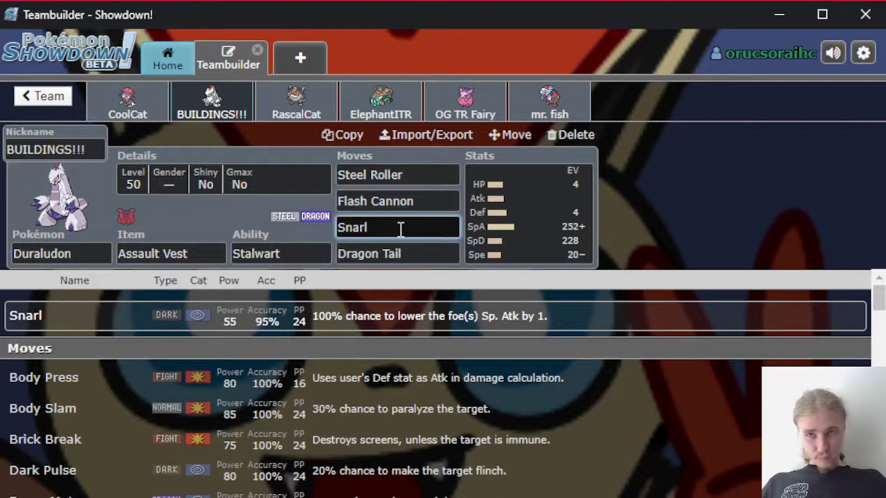
{"action": "left_click", "coordinate": [151, 104]}
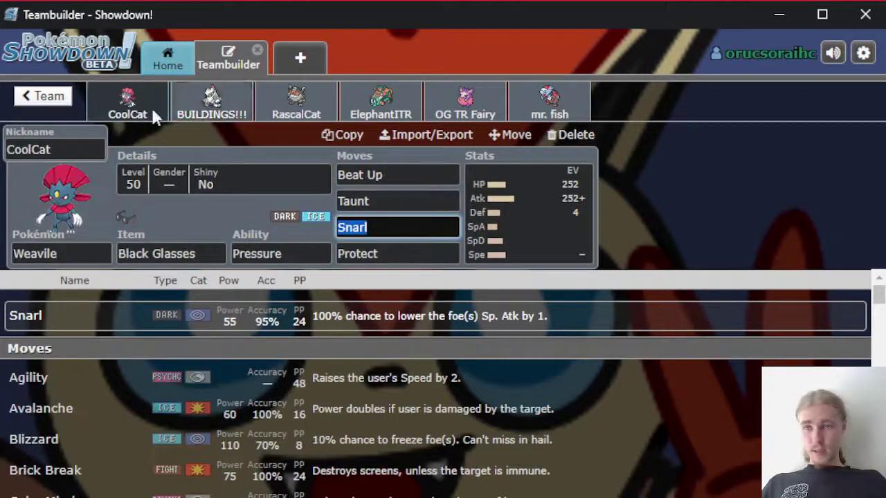
{"action": "left_click", "coordinate": [215, 114]}
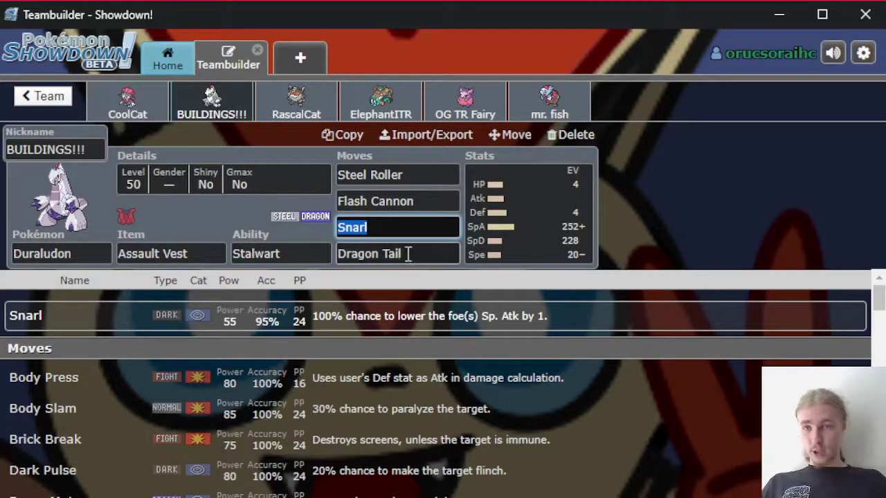
{"action": "left_click", "coordinate": [440, 253]}
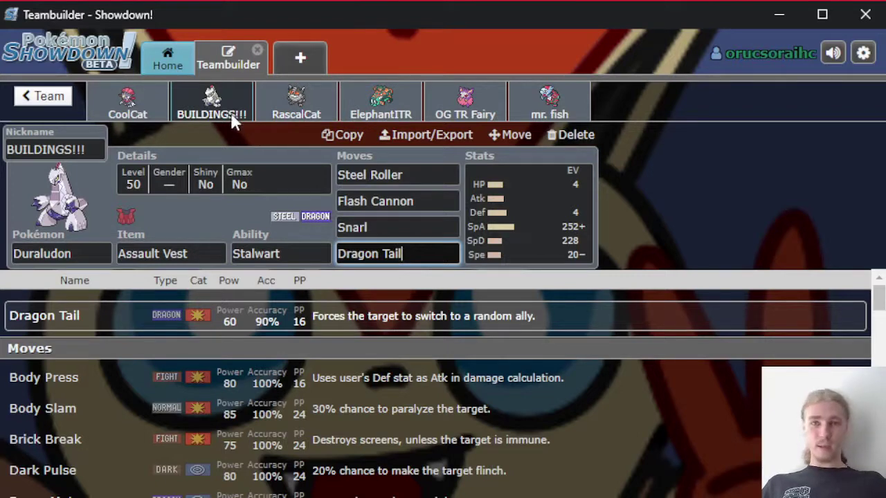
Step: Open Perrserker's set, read its Fake Out move and go back to Duraludon to compare the two
{"action": "left_click", "coordinate": [296, 118]}
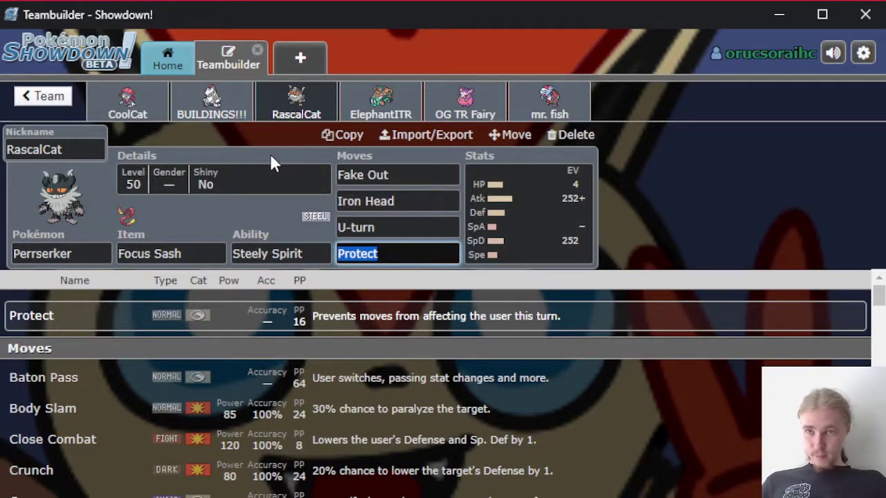
{"action": "left_click", "coordinate": [408, 173]}
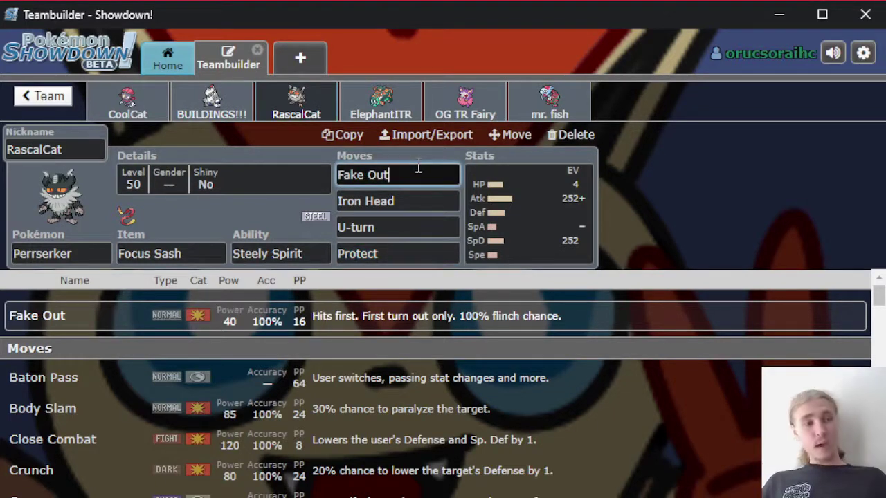
{"action": "left_click", "coordinate": [232, 104]}
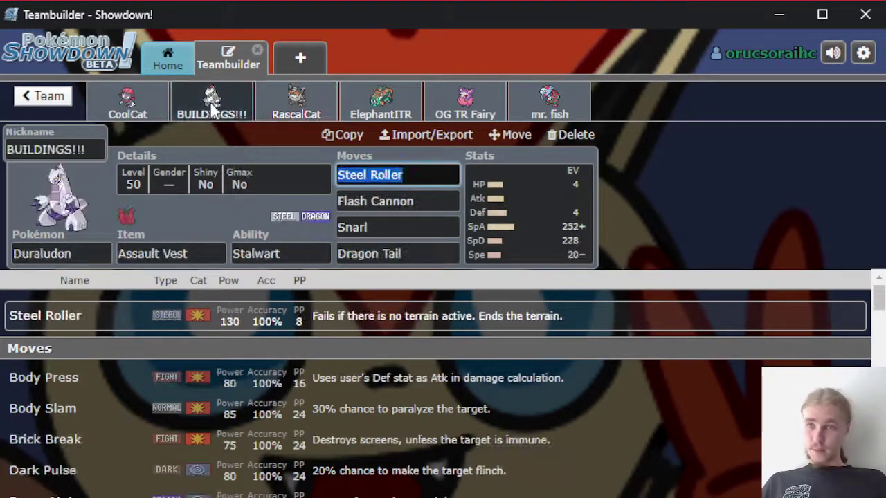
{"action": "left_click", "coordinate": [381, 107]}
{"action": "left_click", "coordinate": [222, 114]}
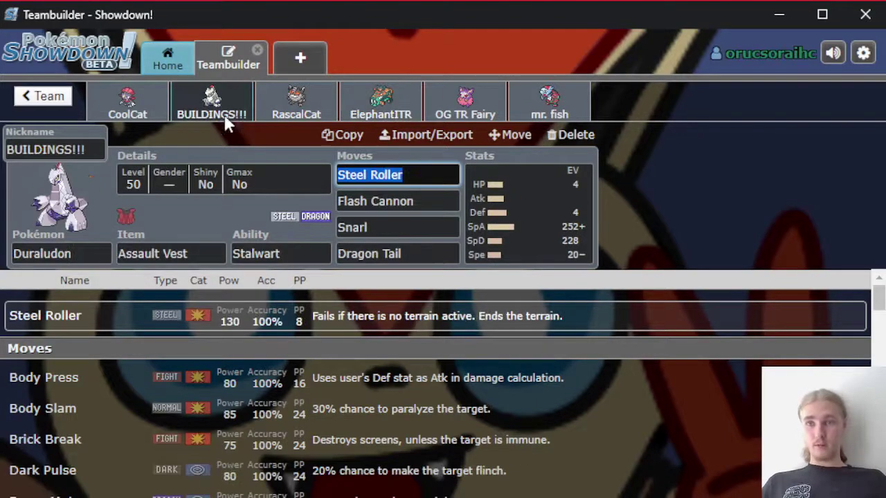
Step: Return to Perrserker's set, check it against Weavile's and bring Perrserker's set back up
{"action": "left_click", "coordinate": [283, 120]}
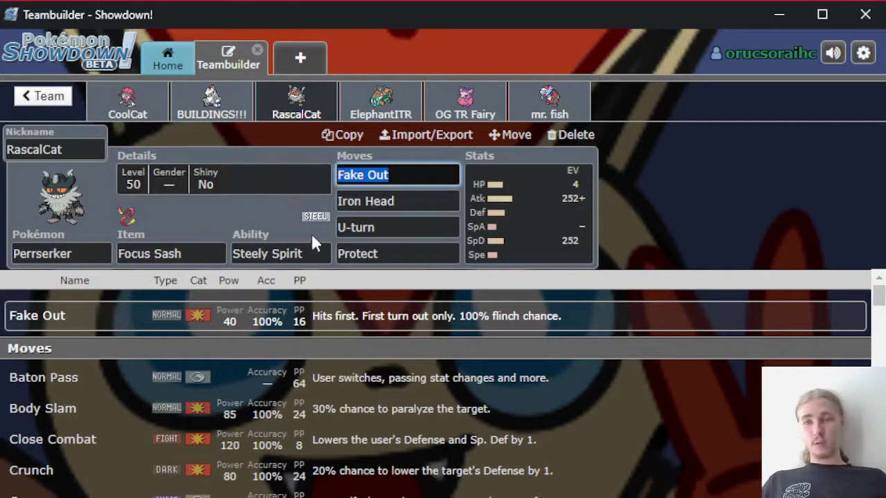
{"action": "left_click", "coordinate": [256, 225]}
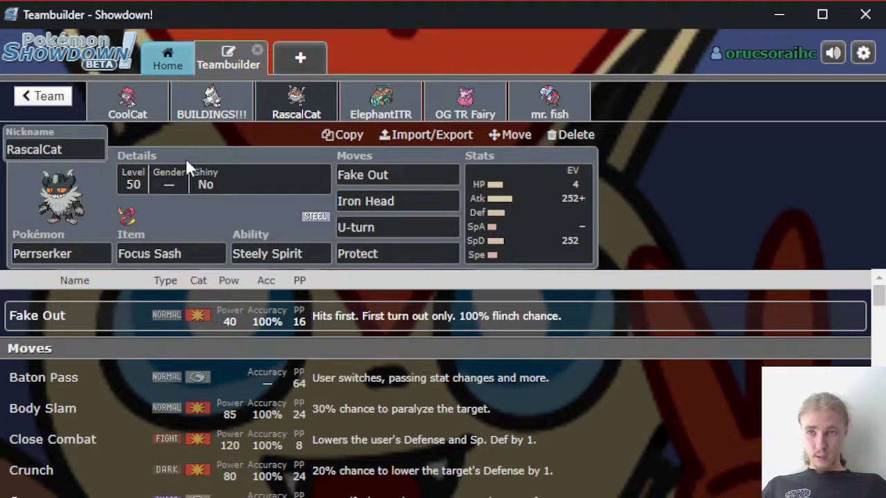
{"action": "left_click", "coordinate": [108, 105]}
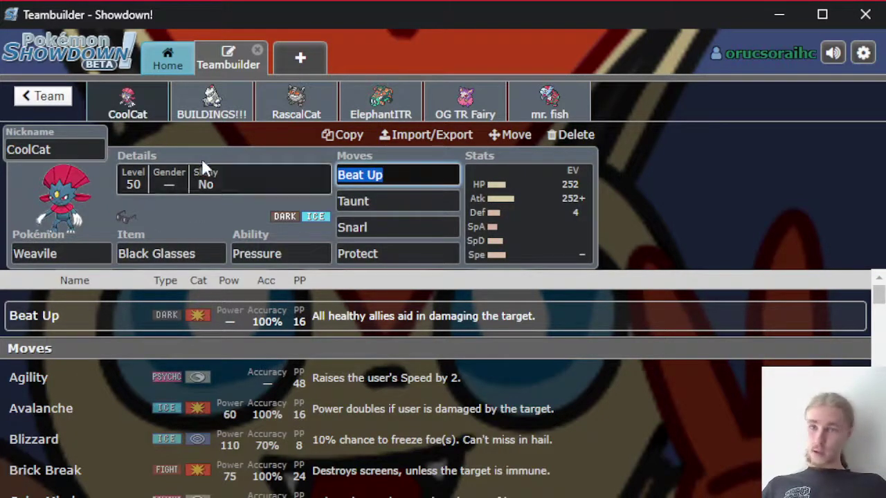
{"action": "left_click", "coordinate": [302, 110]}
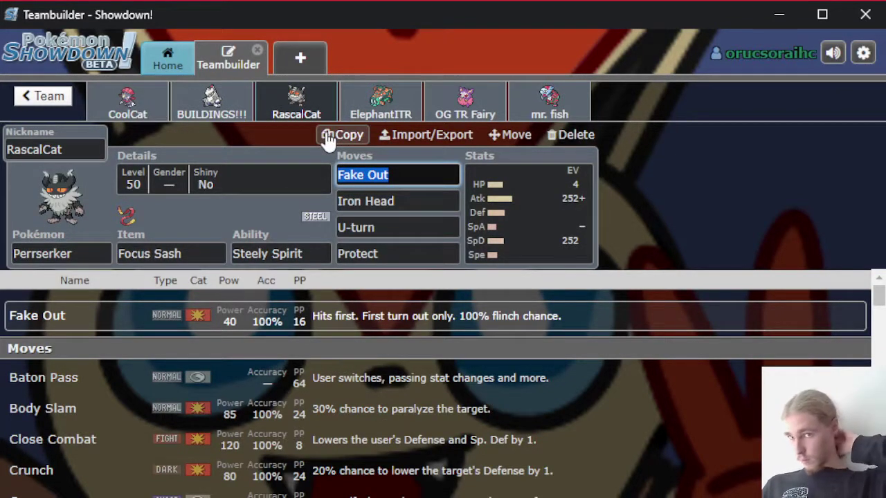
Step: Review Perrserker's Steely Spirit ability, Focus Sash item, and its Iron Head, U-turn and Protect moves
{"action": "left_click", "coordinate": [425, 209]}
{"action": "left_click", "coordinate": [329, 254]}
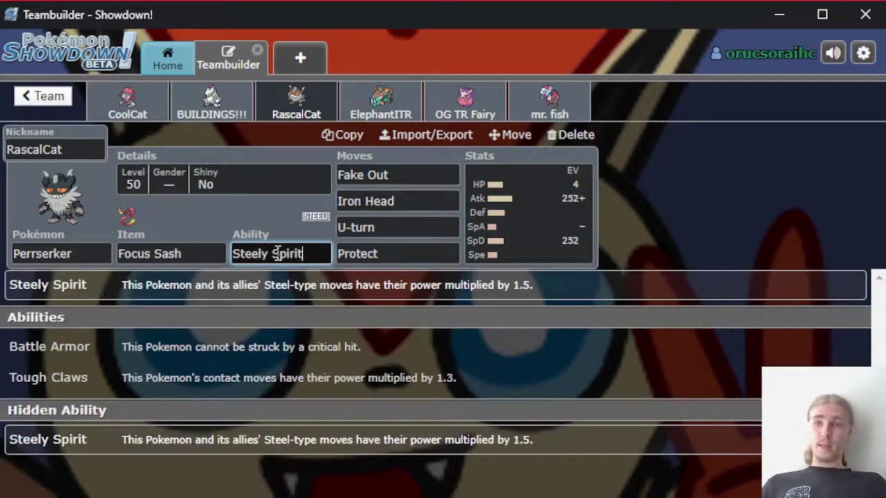
{"action": "left_click", "coordinate": [203, 255]}
{"action": "left_click", "coordinate": [308, 254]}
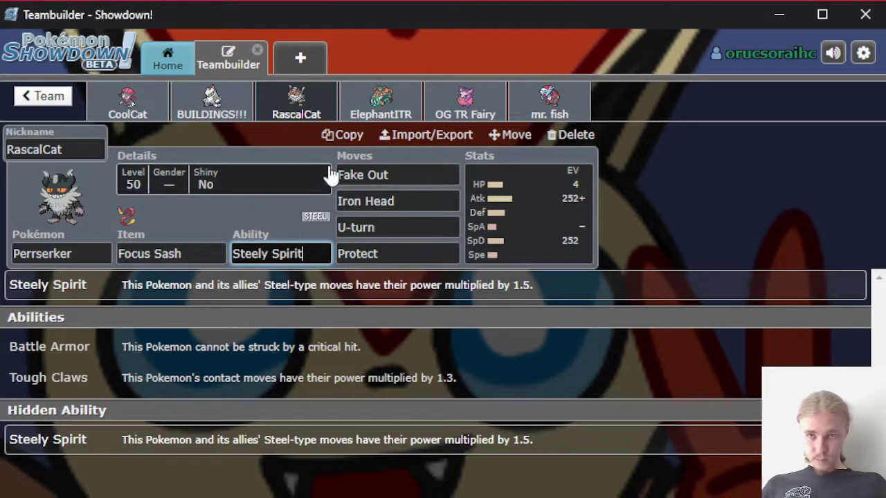
{"action": "left_click", "coordinate": [377, 200]}
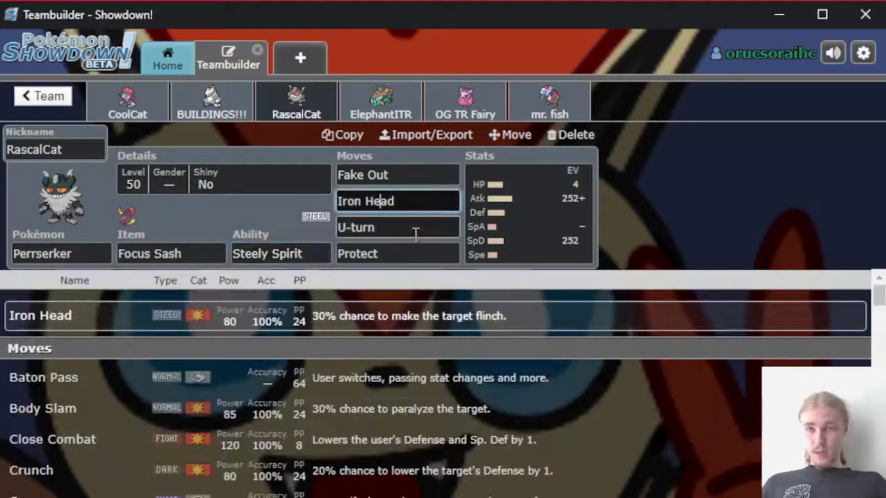
{"action": "left_click", "coordinate": [418, 227]}
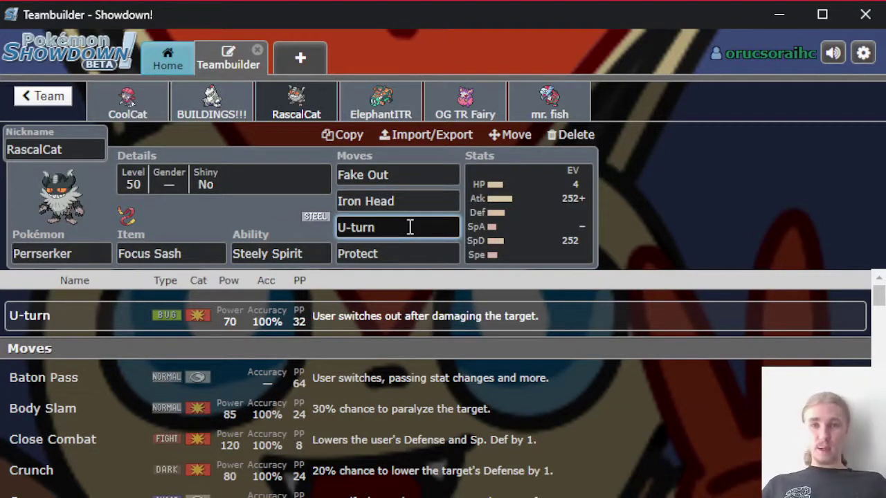
{"action": "left_click", "coordinate": [420, 257]}
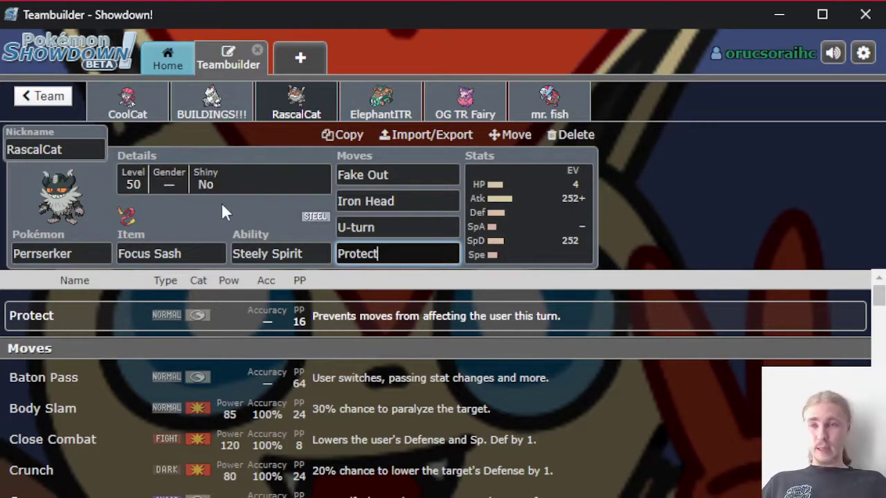
Step: Return to Weavile's set by way of Duraludon and examine Weavile's EV spread and stats
{"action": "left_click", "coordinate": [206, 116]}
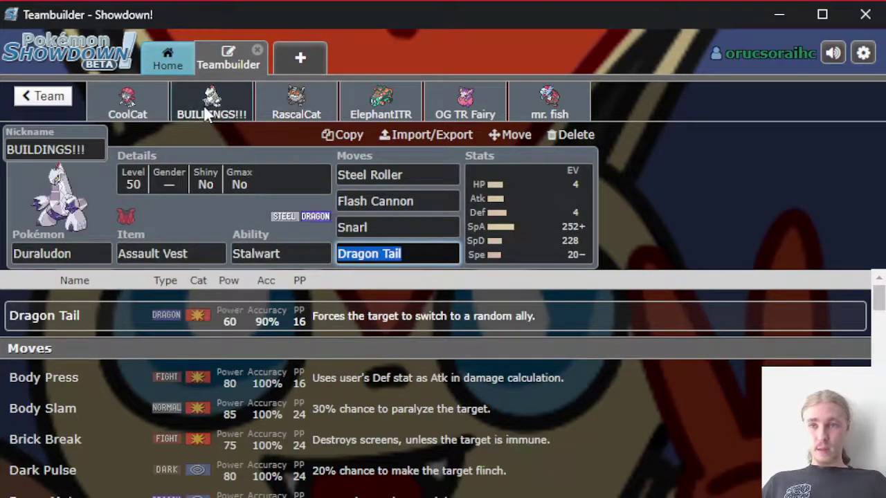
{"action": "left_click", "coordinate": [162, 103]}
{"action": "left_click", "coordinate": [179, 104]}
{"action": "left_click", "coordinate": [128, 97]}
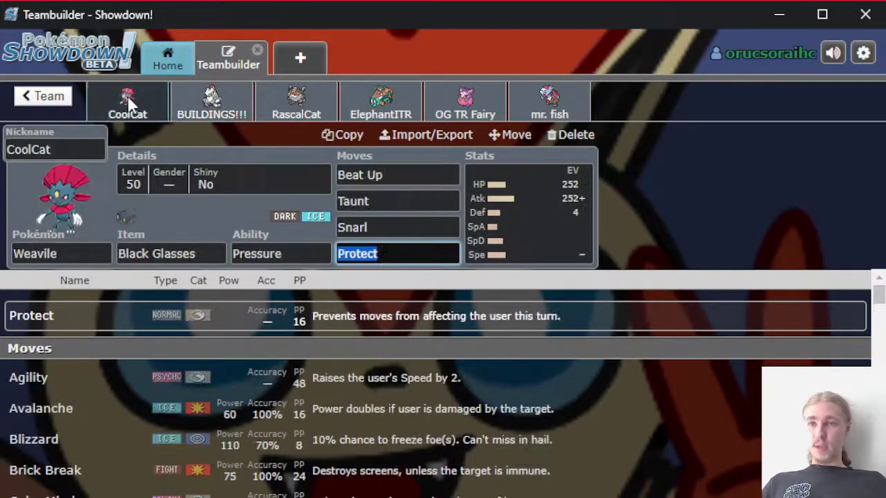
{"action": "left_click", "coordinate": [494, 225]}
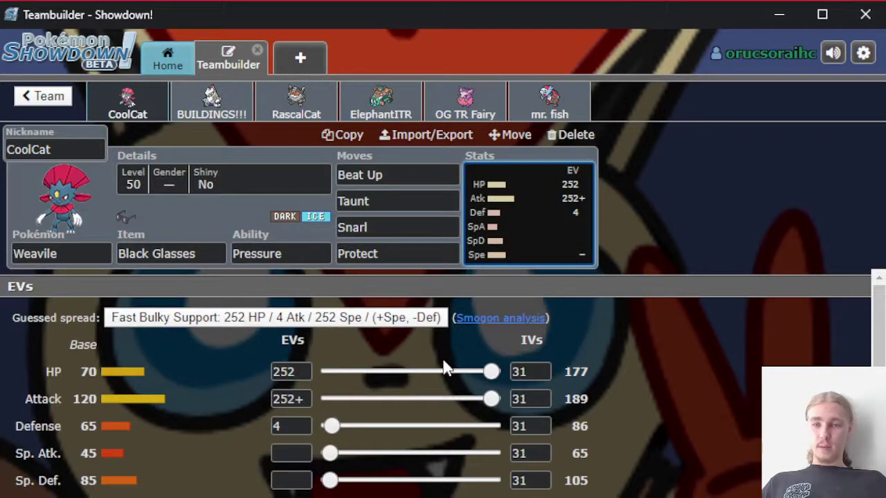
{"action": "scroll", "coordinate": [446, 374], "scroll_direction": "down", "scroll_amount": 1}
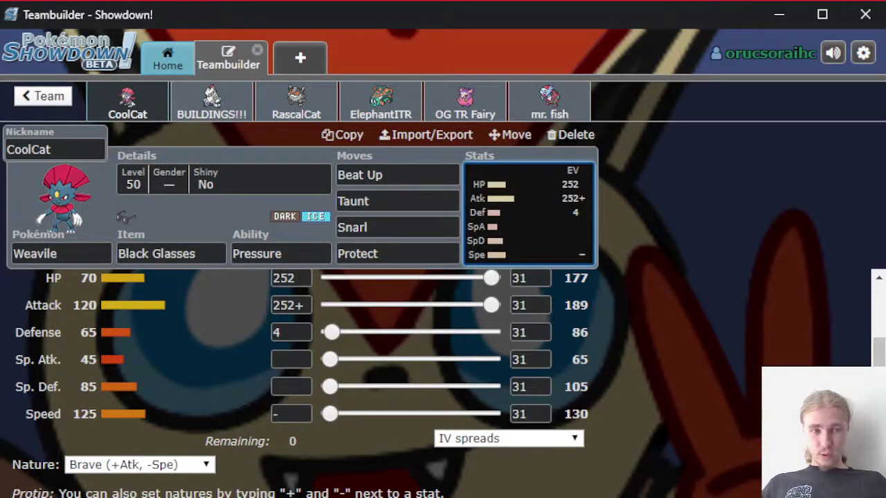
{"action": "scroll", "coordinate": [468, 370], "scroll_direction": "up", "scroll_amount": 1}
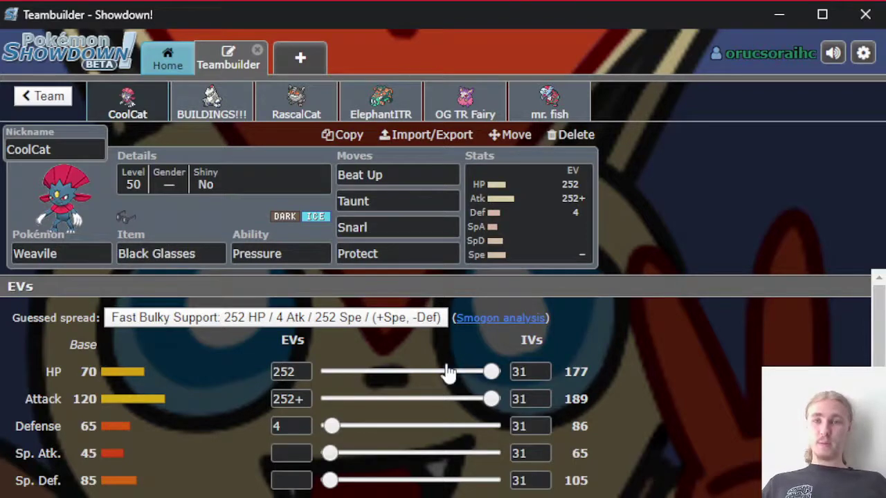
{"action": "scroll", "coordinate": [352, 340], "scroll_direction": "down", "scroll_amount": 1}
{"action": "scroll", "coordinate": [352, 337], "scroll_direction": "up", "scroll_amount": 1}
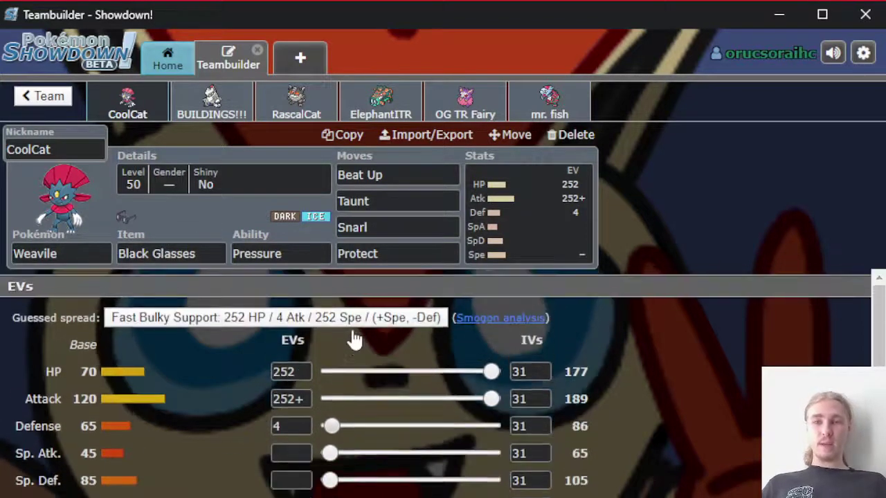
Step: Check Weavile's Speed stat and nature, highlighting the final Speed value
{"action": "scroll", "coordinate": [359, 407], "scroll_direction": "down", "scroll_amount": 1}
{"action": "scroll", "coordinate": [358, 407], "scroll_direction": "down", "scroll_amount": 1}
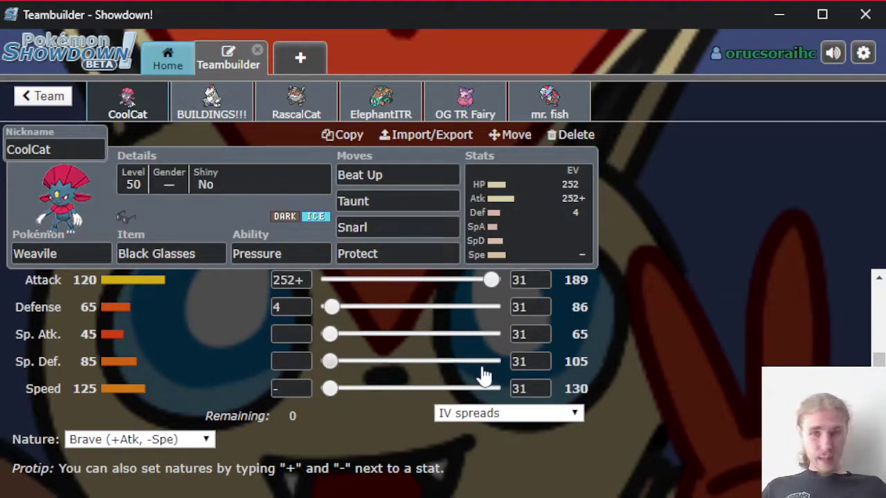
{"action": "left_click_drag", "start_coordinate": [597, 395], "coordinate": [547, 395]}
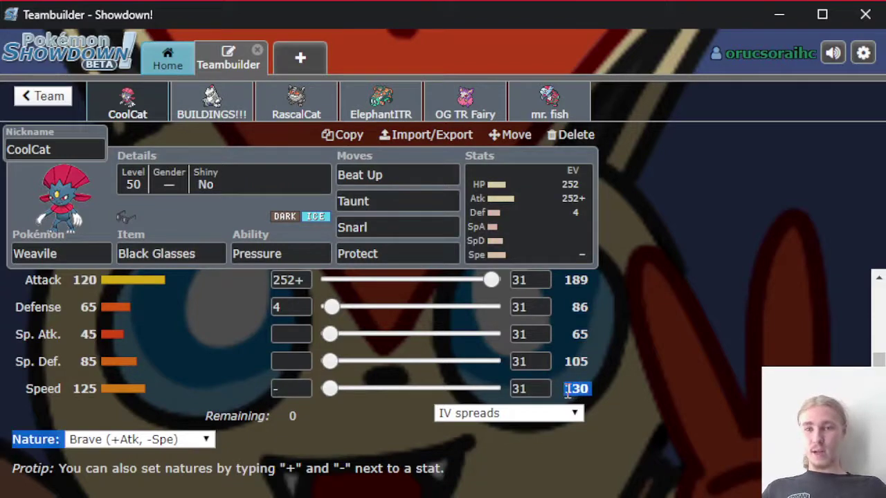
{"action": "left_click", "coordinate": [636, 346]}
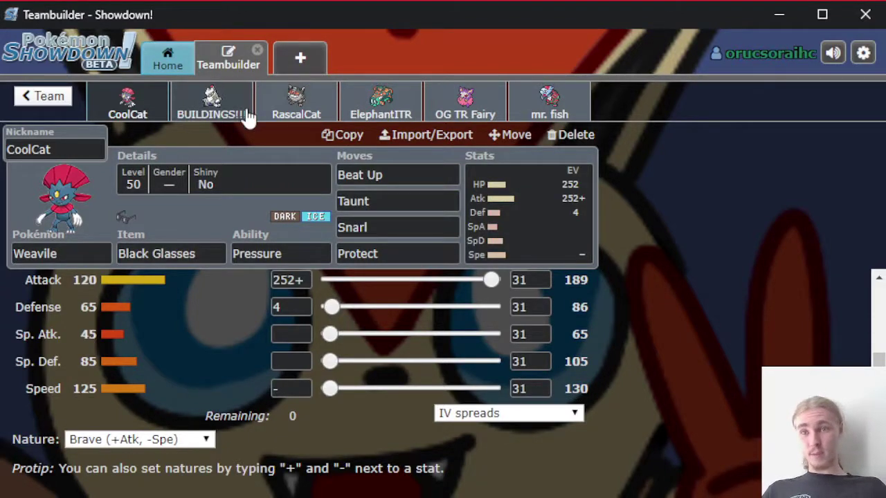
Step: Bring up Duraludon's EV spread and examine its Attack investment, other stats and nature
{"action": "left_click", "coordinate": [200, 117]}
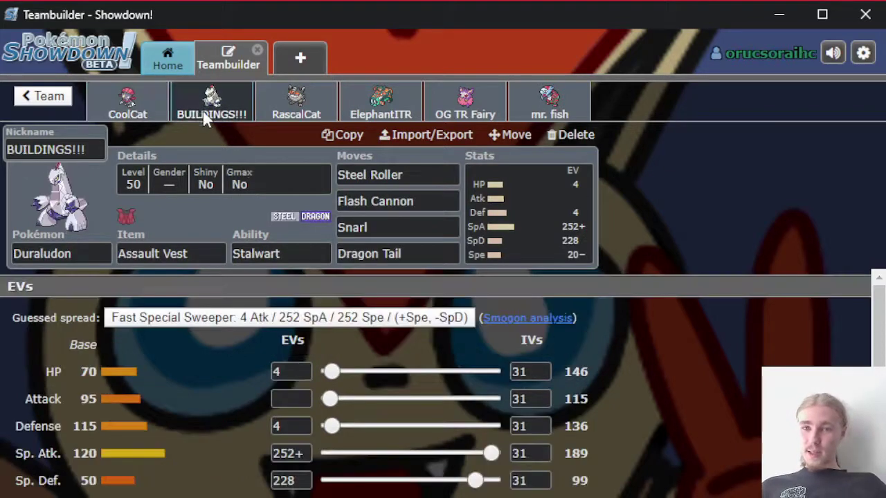
{"action": "scroll", "coordinate": [437, 370], "scroll_direction": "down", "scroll_amount": 4}
{"action": "scroll", "coordinate": [307, 425], "scroll_direction": "up", "scroll_amount": 3}
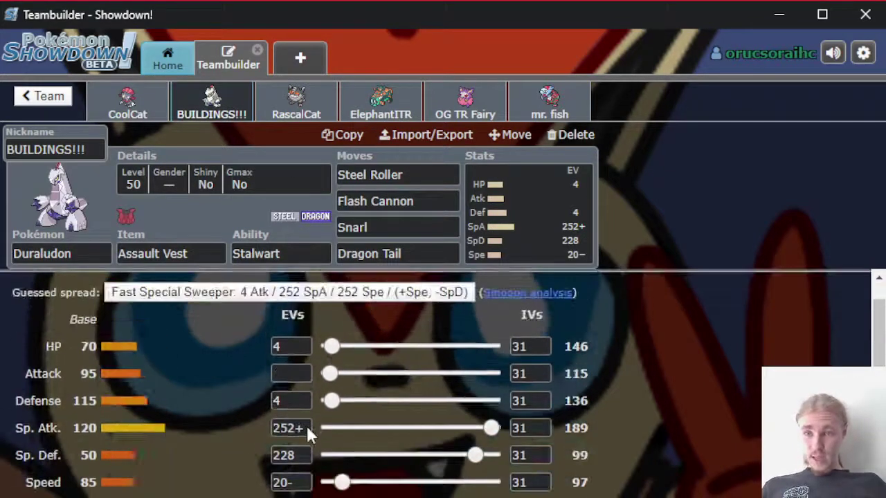
{"action": "left_click", "coordinate": [293, 377]}
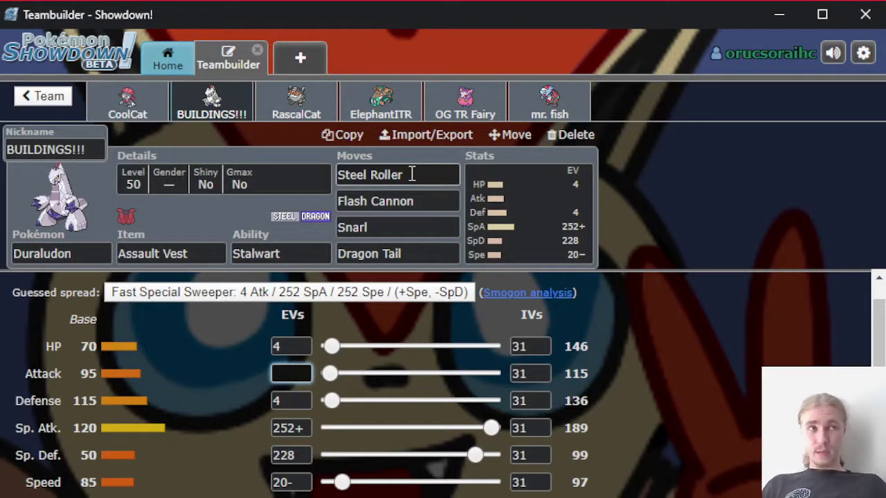
{"action": "left_click", "coordinate": [202, 346]}
{"action": "scroll", "coordinate": [656, 357], "scroll_direction": "down", "scroll_amount": 2}
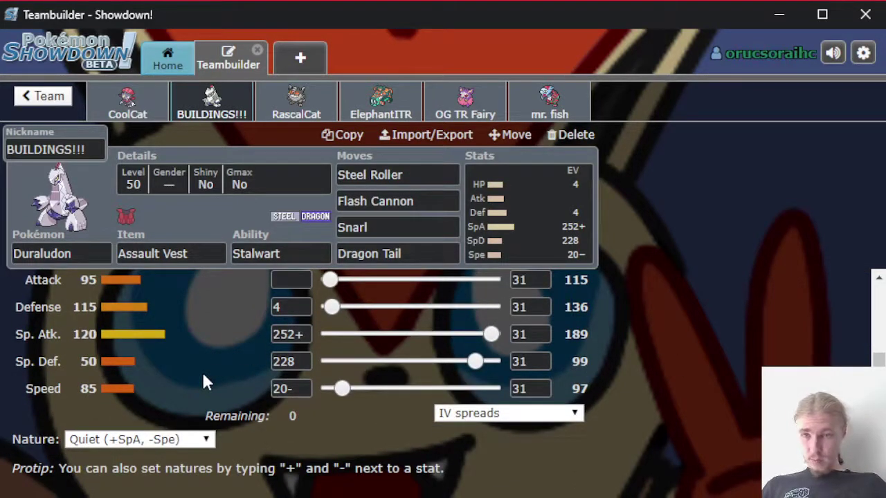
{"action": "scroll", "coordinate": [222, 346], "scroll_direction": "up", "scroll_amount": 2}
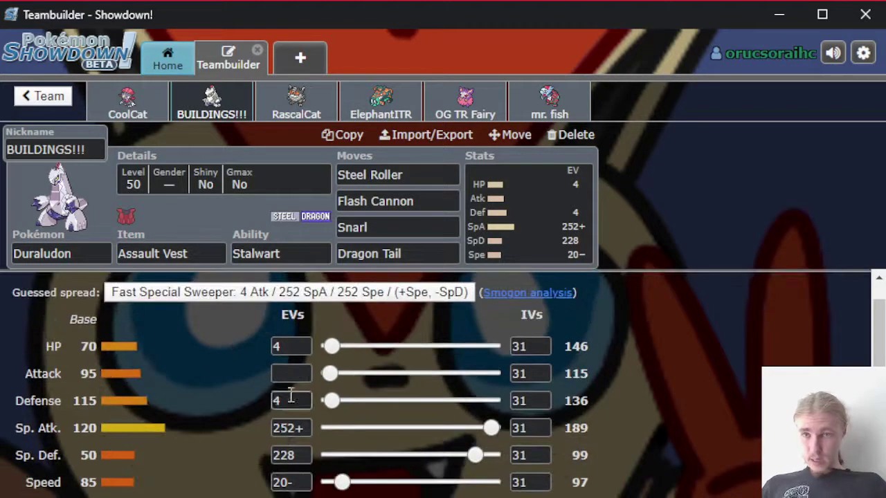
Step: Inspect Duraludon's Speed EVs and compare them with the rest of its spread, leaving the values as they are
{"action": "left_click", "coordinate": [297, 480]}
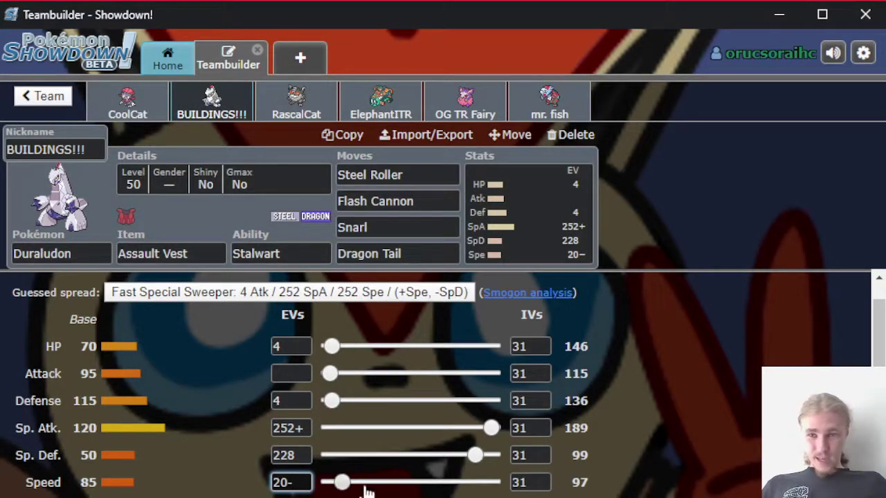
{"action": "scroll", "coordinate": [305, 483], "scroll_direction": "down", "scroll_amount": 1}
{"action": "key", "text": "ctrl+a"}
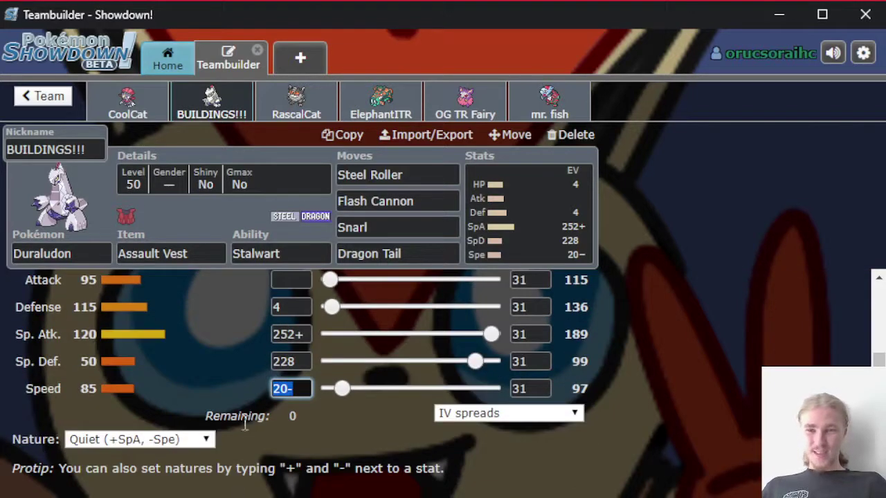
{"action": "left_click", "coordinate": [230, 419]}
{"action": "scroll", "coordinate": [219, 394], "scroll_direction": "up", "scroll_amount": 1}
{"action": "scroll", "coordinate": [219, 395], "scroll_direction": "down", "scroll_amount": 1}
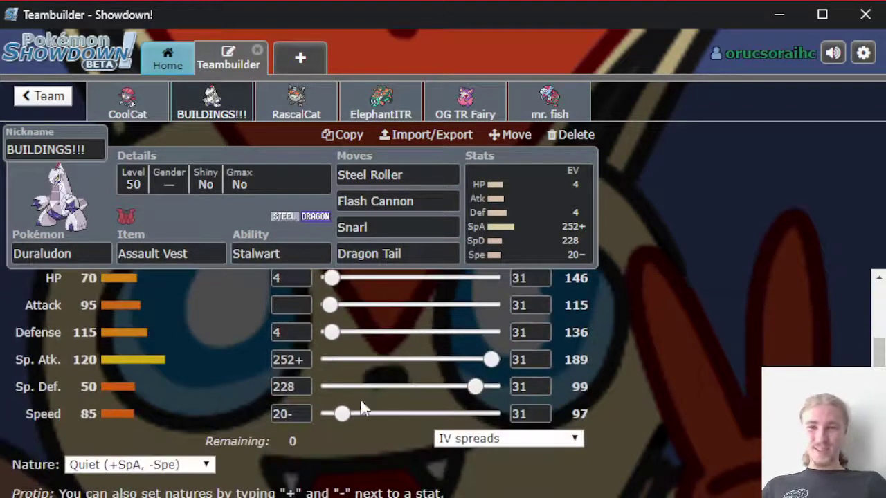
{"action": "scroll", "coordinate": [546, 385], "scroll_direction": "up", "scroll_amount": 1}
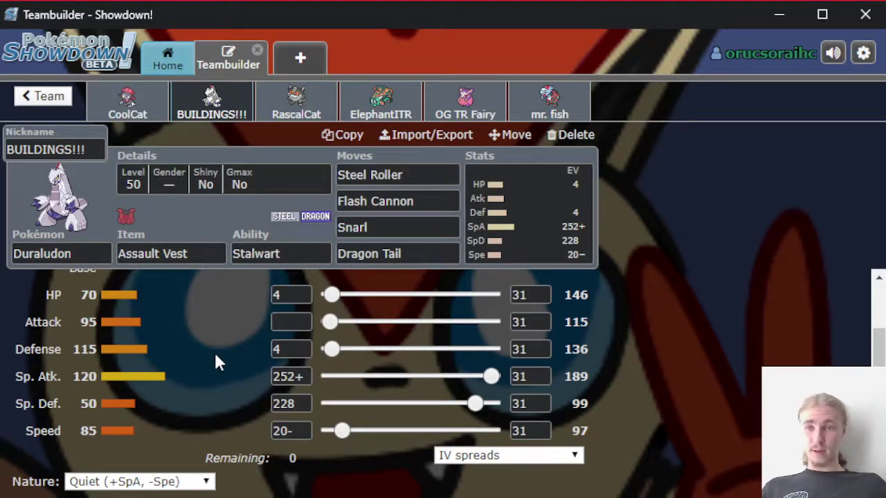
{"action": "scroll", "coordinate": [214, 351], "scroll_direction": "up", "scroll_amount": 1}
{"action": "scroll", "coordinate": [216, 357], "scroll_direction": "down", "scroll_amount": 1}
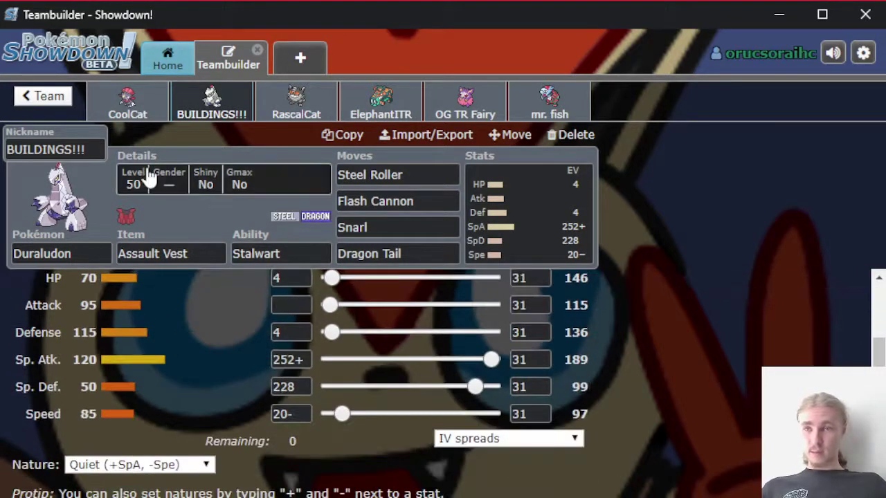
Step: Open Perrserker's EV spread and review its Attack, Special Defense and Speed along with its nature
{"action": "left_click", "coordinate": [271, 117]}
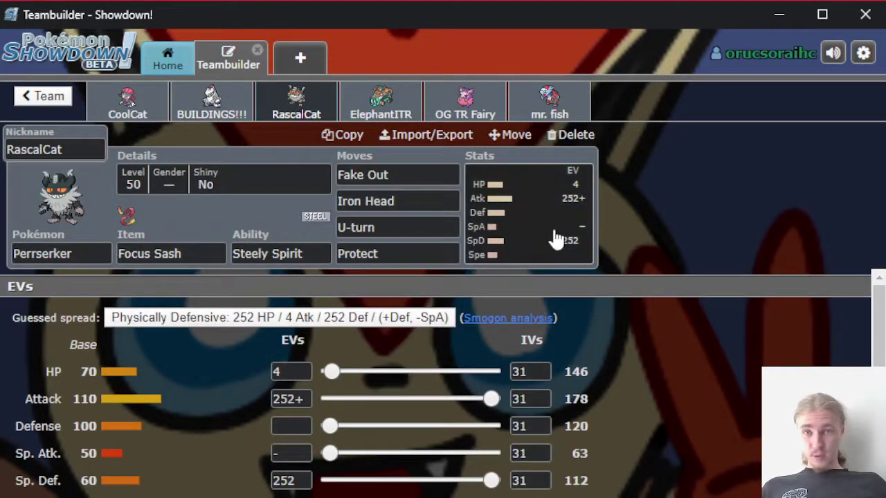
{"action": "scroll", "coordinate": [578, 481], "scroll_direction": "down", "scroll_amount": 2}
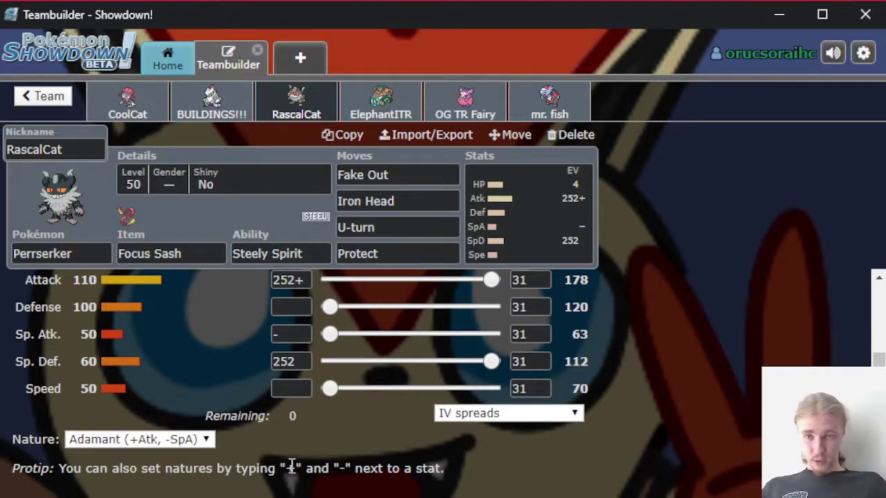
{"action": "scroll", "coordinate": [339, 436], "scroll_direction": "up", "scroll_amount": 2}
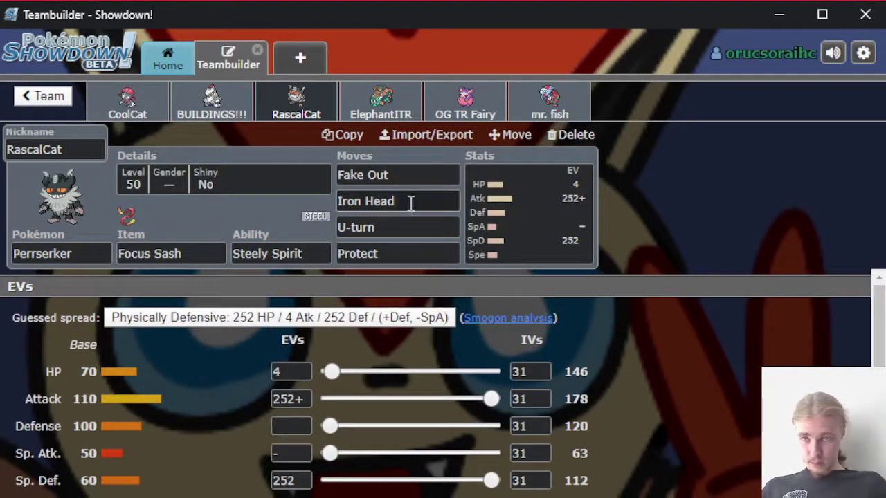
{"action": "scroll", "coordinate": [312, 349], "scroll_direction": "down", "scroll_amount": 1}
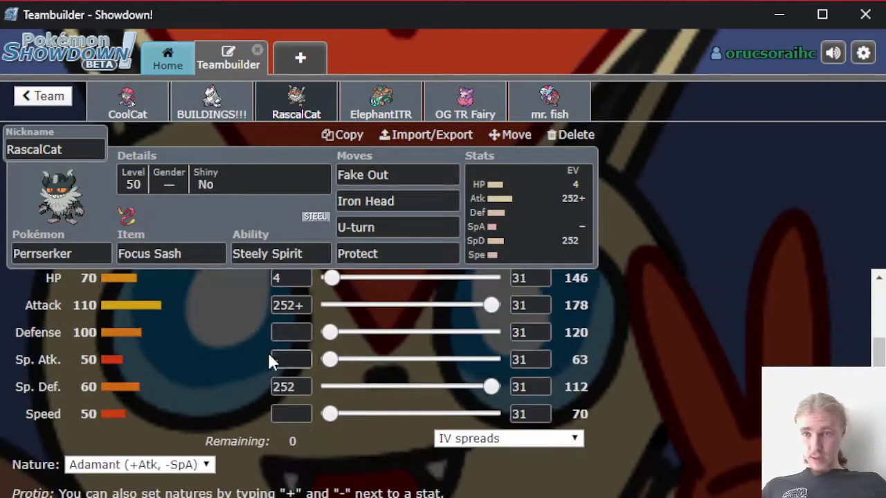
{"action": "scroll", "coordinate": [310, 387], "scroll_direction": "up", "scroll_amount": 1}
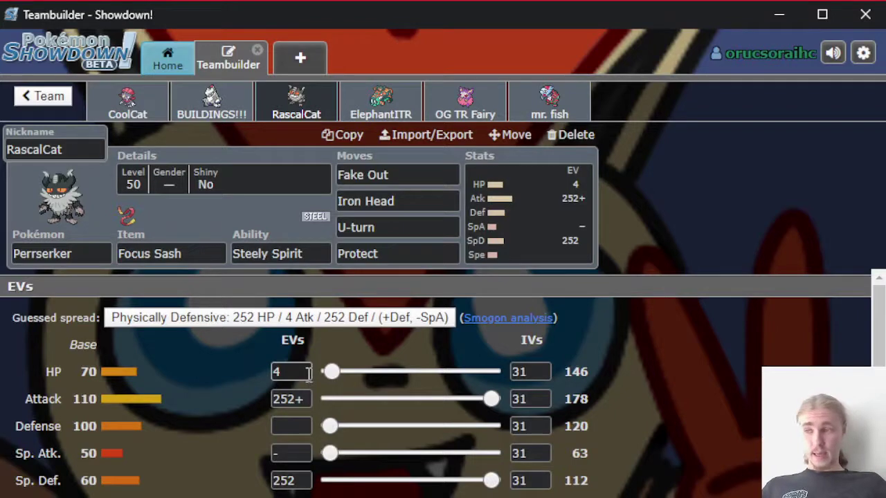
{"action": "scroll", "coordinate": [232, 426], "scroll_direction": "down", "scroll_amount": 1}
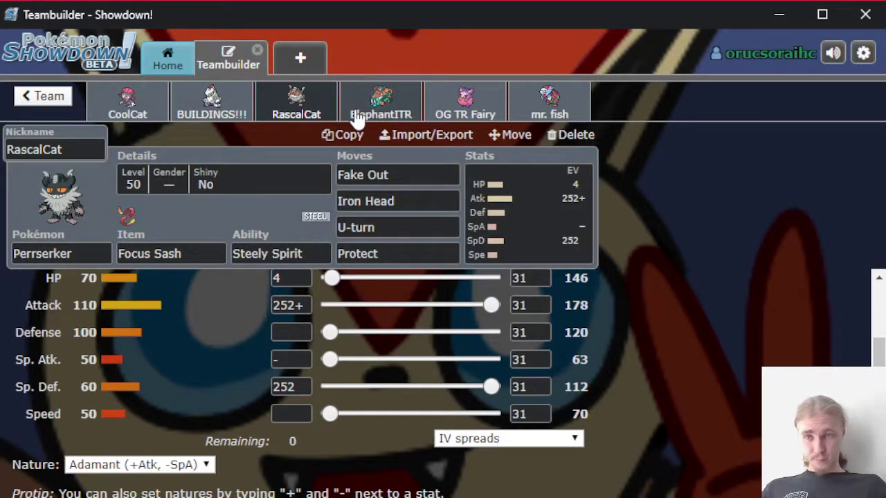
Step: Open Copperajah's set and read the details of its Sheer Force ability and Life Orb item
{"action": "left_click", "coordinate": [377, 97]}
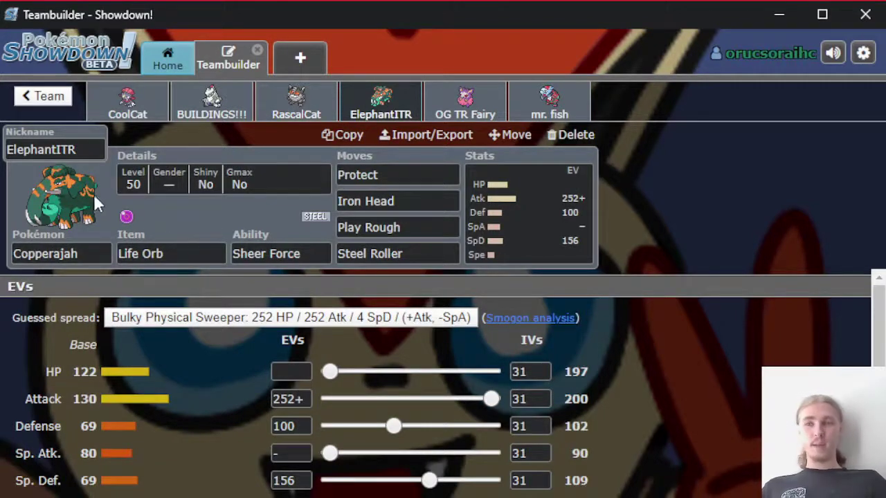
{"action": "left_click", "coordinate": [290, 255]}
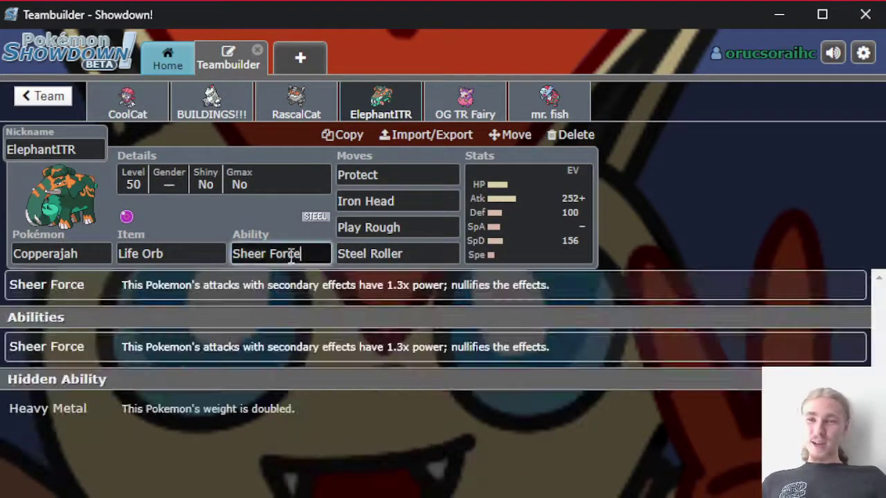
{"action": "left_click", "coordinate": [206, 256]}
{"action": "left_click", "coordinate": [315, 253]}
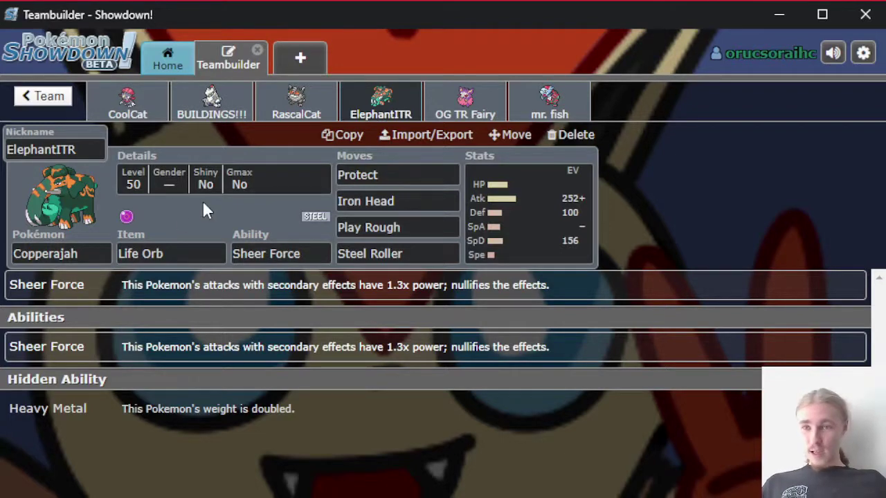
Step: Read through Copperajah's Protect, Iron Head, Play Rough and Steel Roller moves, finishing back on Iron Head
{"action": "left_click", "coordinate": [417, 174]}
{"action": "left_click", "coordinate": [418, 201]}
{"action": "left_click", "coordinate": [423, 227]}
{"action": "left_click", "coordinate": [429, 255]}
{"action": "left_click", "coordinate": [267, 215]}
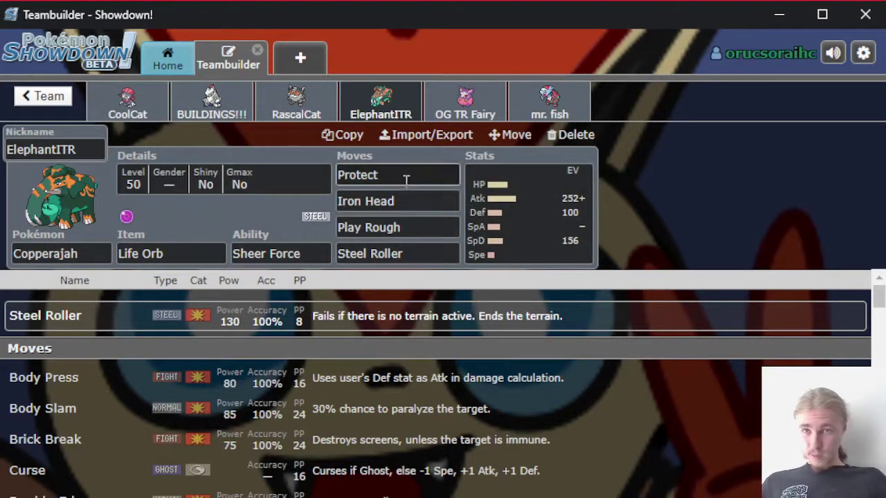
{"action": "left_click", "coordinate": [406, 201]}
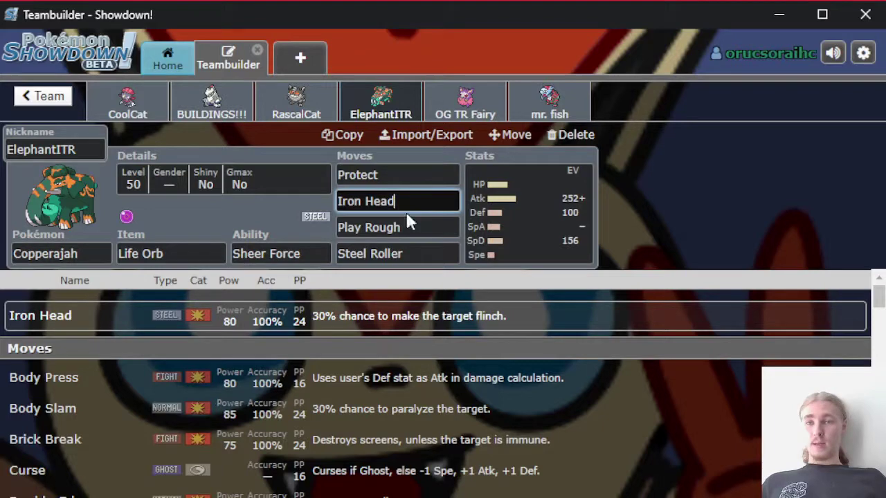
Step: Switch between Copperajah and Perrserker to compare their Iron Head sets, finishing on Copperajah
{"action": "left_click", "coordinate": [289, 113]}
{"action": "left_click", "coordinate": [359, 104]}
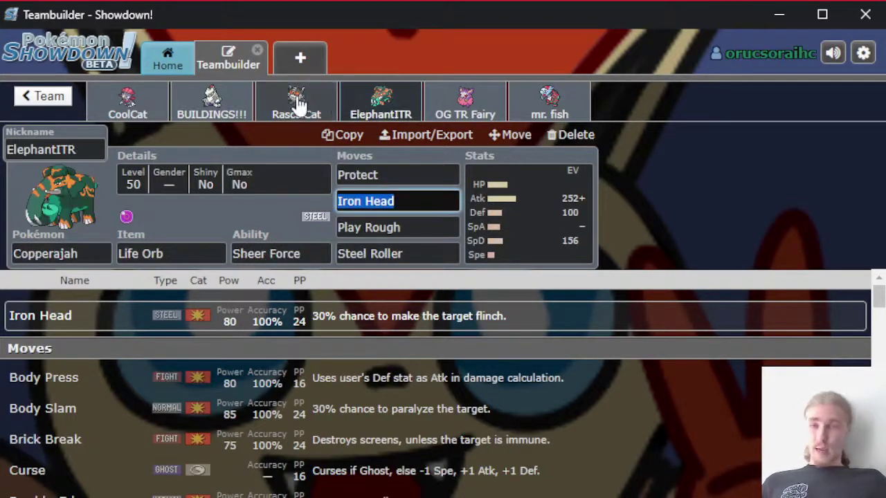
{"action": "left_click", "coordinate": [293, 100]}
{"action": "left_click", "coordinate": [345, 92]}
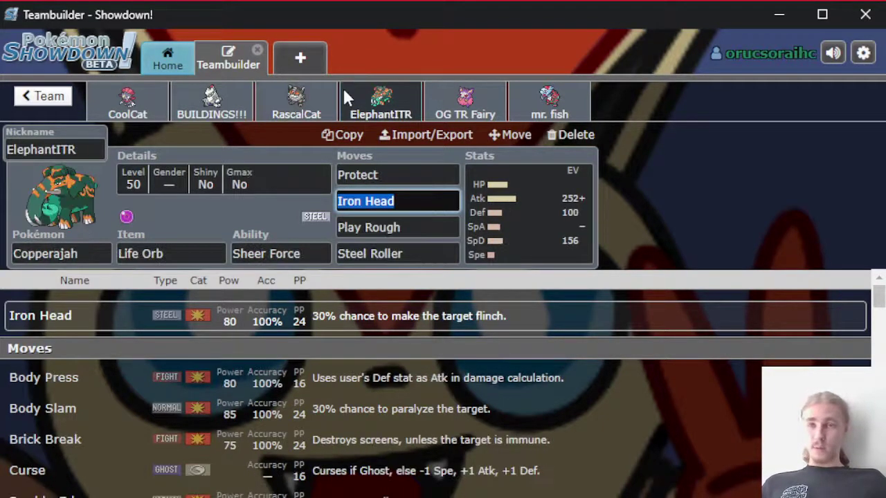
{"action": "left_click", "coordinate": [313, 114]}
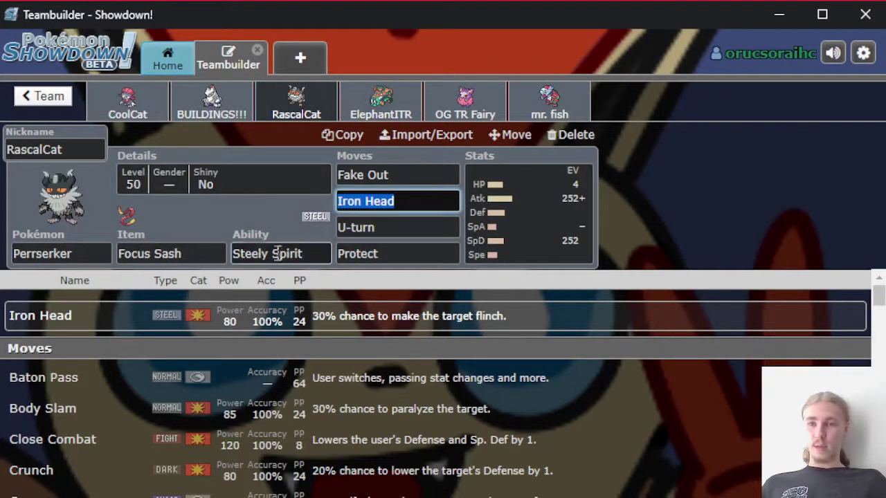
{"action": "left_click", "coordinate": [377, 109]}
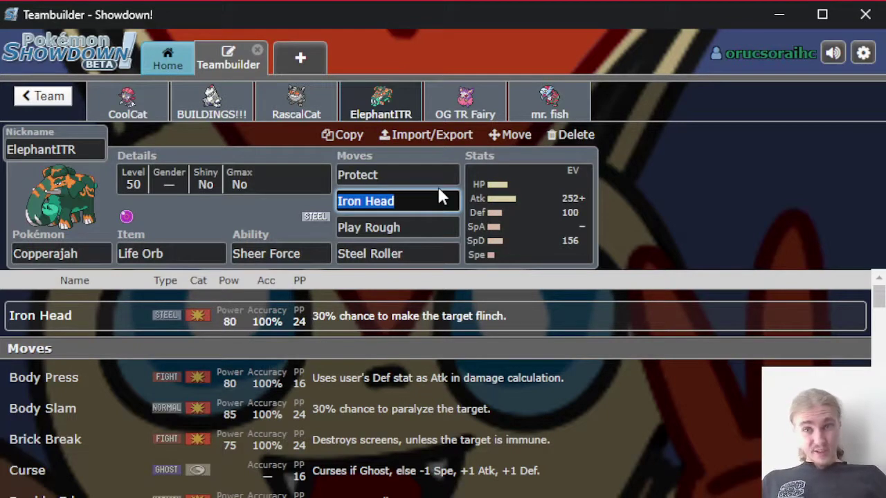
Step: Open Copperajah's EV spread and review its Attack, Defense, Special Defense and Speed along with its nature
{"action": "left_click", "coordinate": [506, 220]}
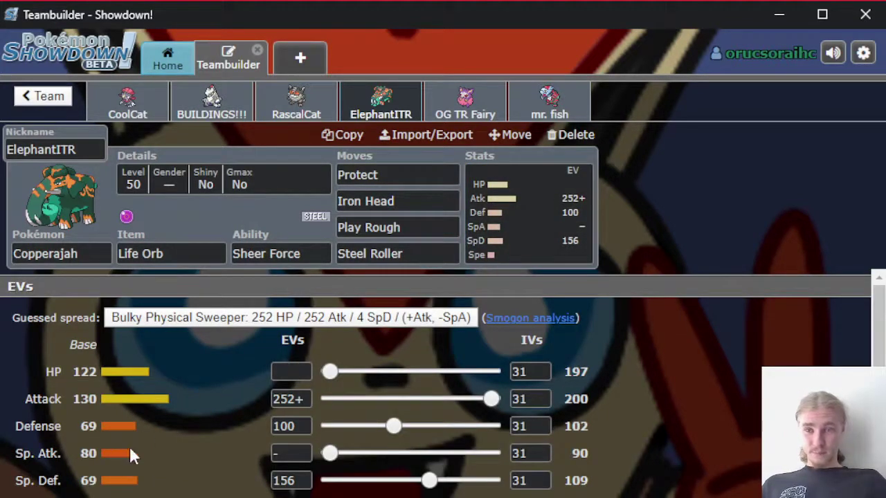
{"action": "scroll", "coordinate": [183, 410], "scroll_direction": "down", "scroll_amount": 2}
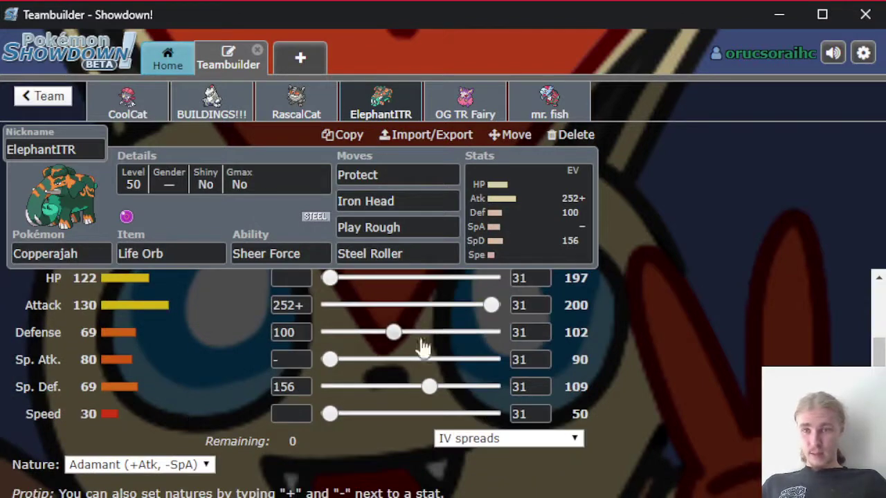
{"action": "scroll", "coordinate": [229, 373], "scroll_direction": "up", "scroll_amount": 2}
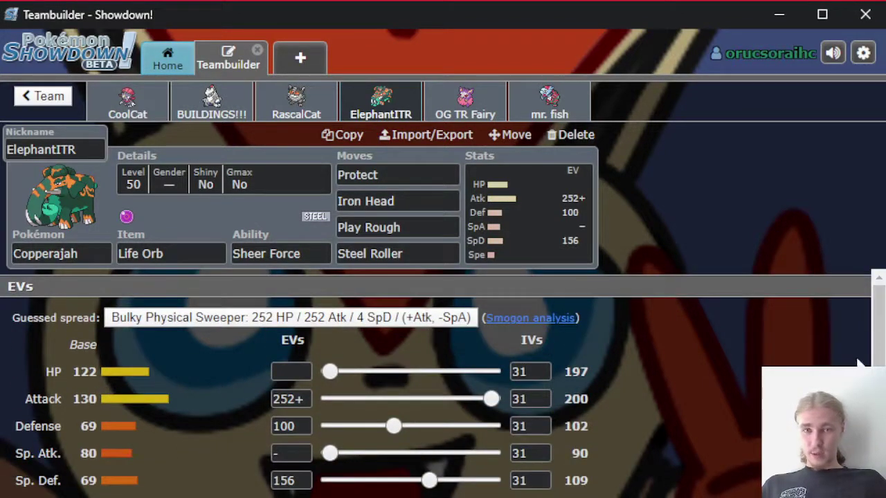
{"action": "scroll", "coordinate": [640, 414], "scroll_direction": "down", "scroll_amount": 1}
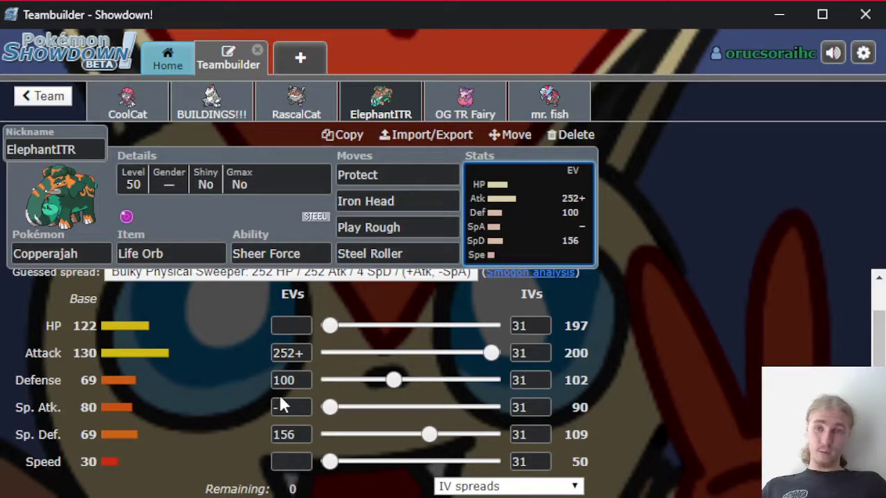
Step: Open Aromatisse's set and read through its After You, Trick Room and Moonblast moves, Iron Ball item and stats
{"action": "left_click", "coordinate": [464, 101]}
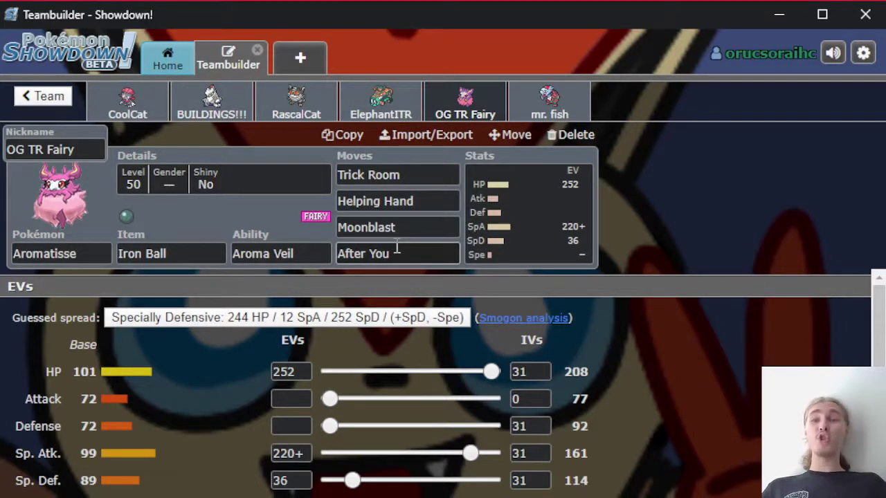
{"action": "left_click", "coordinate": [379, 257]}
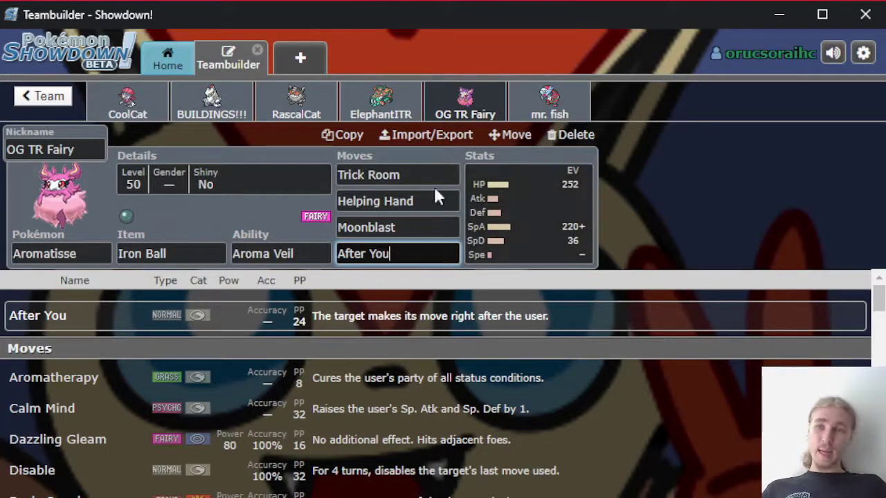
{"action": "left_click", "coordinate": [174, 253]}
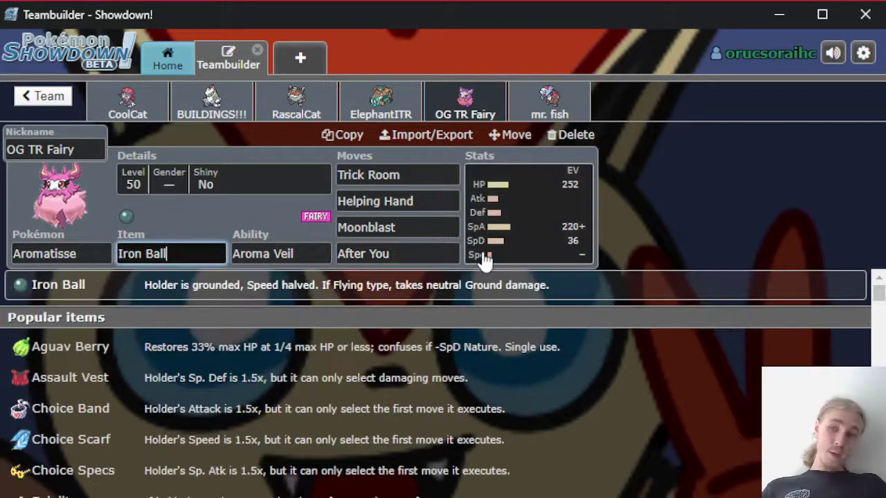
{"action": "left_click", "coordinate": [524, 239]}
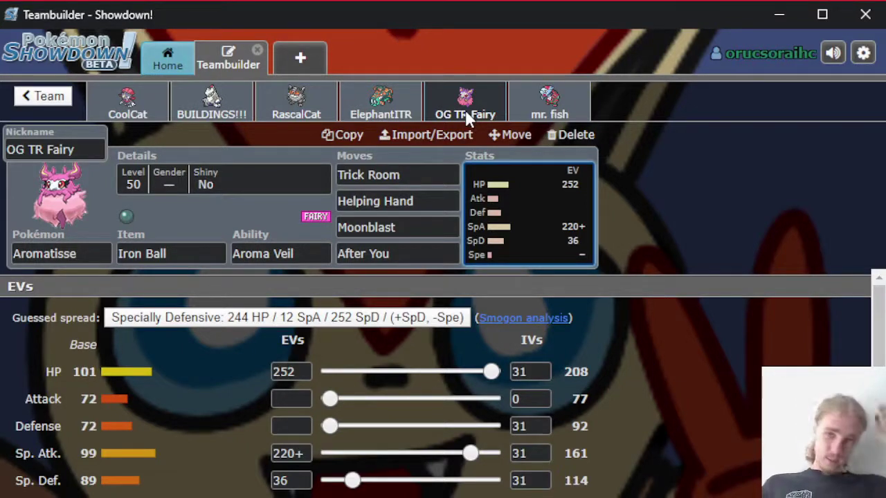
{"action": "left_click", "coordinate": [406, 176]}
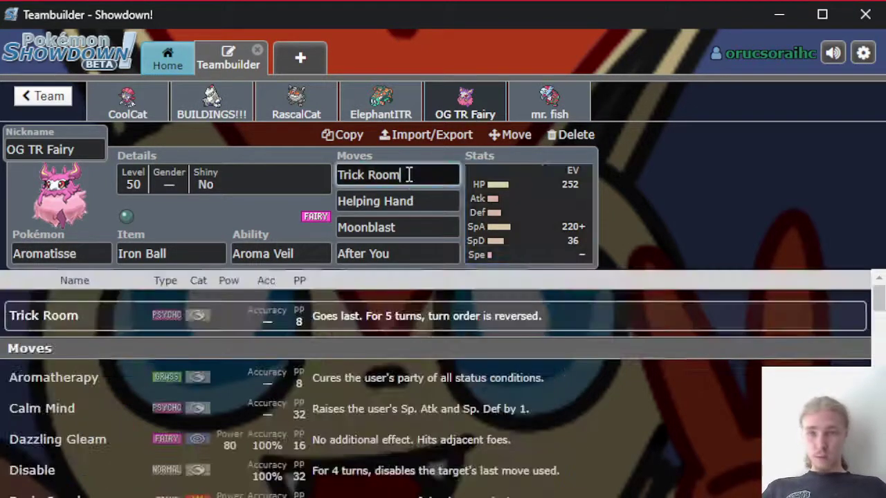
{"action": "left_click", "coordinate": [422, 227]}
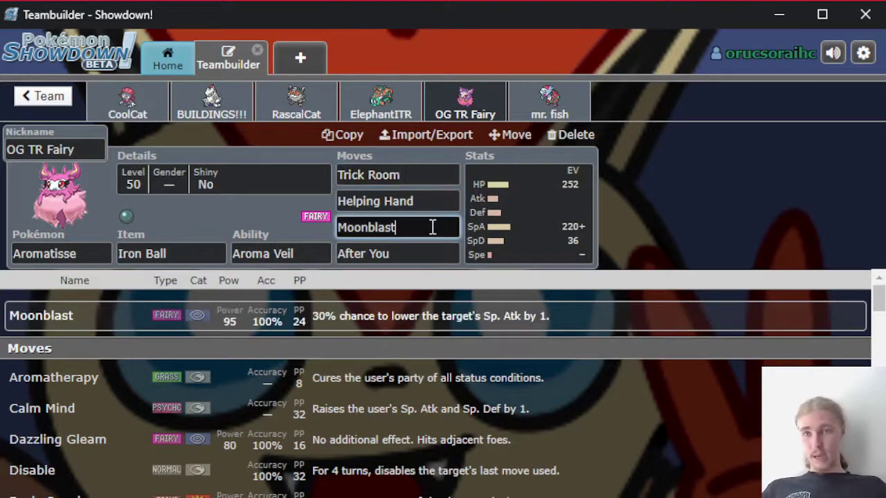
Step: Review Aromatisse's EV spread and nature, examining the Special Attack EVs without changing them
{"action": "left_click", "coordinate": [496, 261]}
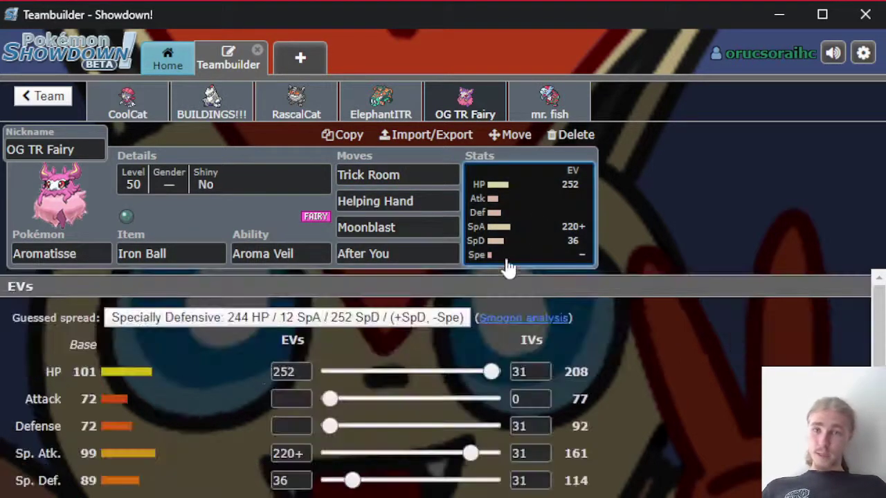
{"action": "scroll", "coordinate": [374, 477], "scroll_direction": "down", "scroll_amount": 2}
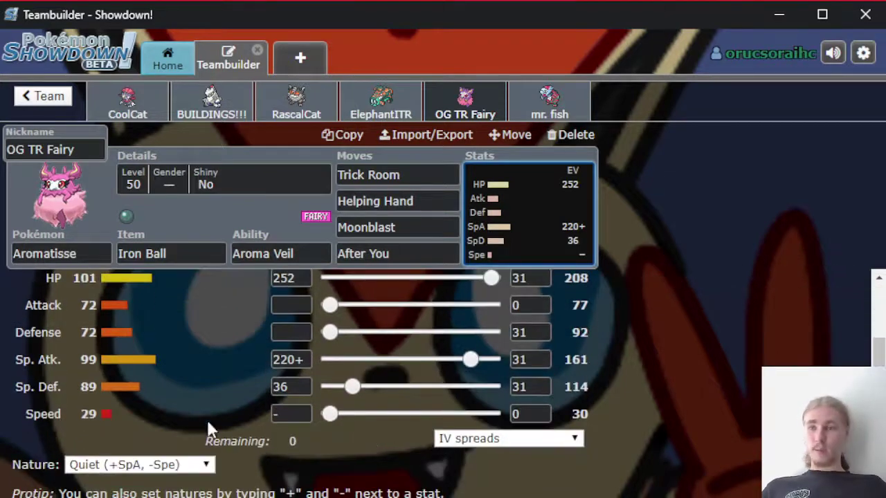
{"action": "left_click", "coordinate": [304, 367]}
{"action": "double_click", "coordinate": [291, 360]}
{"action": "left_click", "coordinate": [231, 368]}
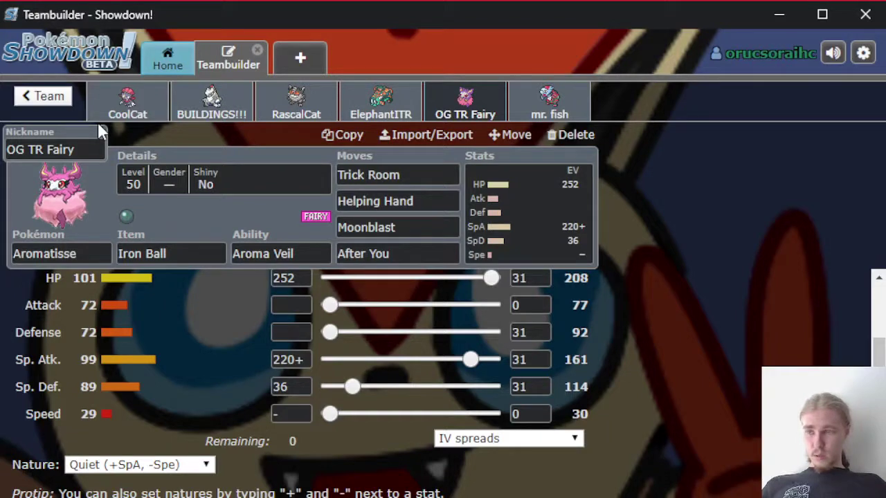
Step: Go back to the team list, look at Opponent W1 HERM, and reopen Aromatisse's EV spread in Week 1 Team
{"action": "left_click", "coordinate": [60, 105]}
{"action": "left_click", "coordinate": [58, 109]}
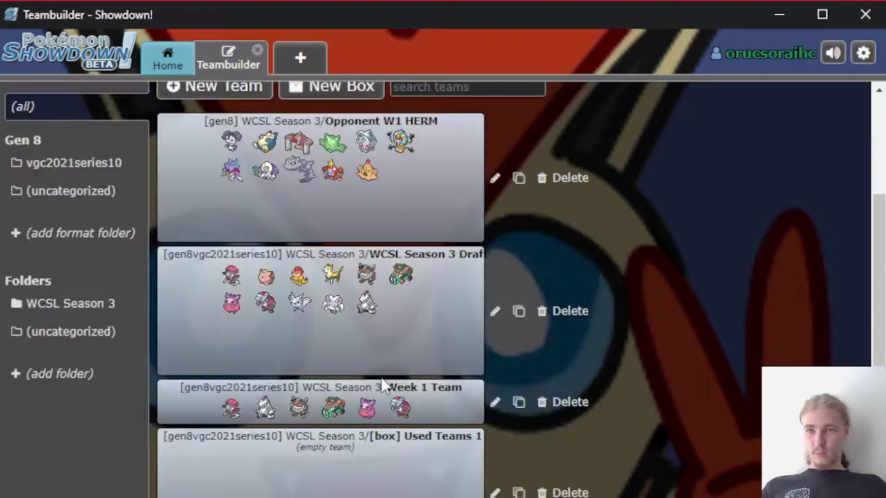
{"action": "left_click", "coordinate": [348, 207]}
{"action": "left_click", "coordinate": [43, 97]}
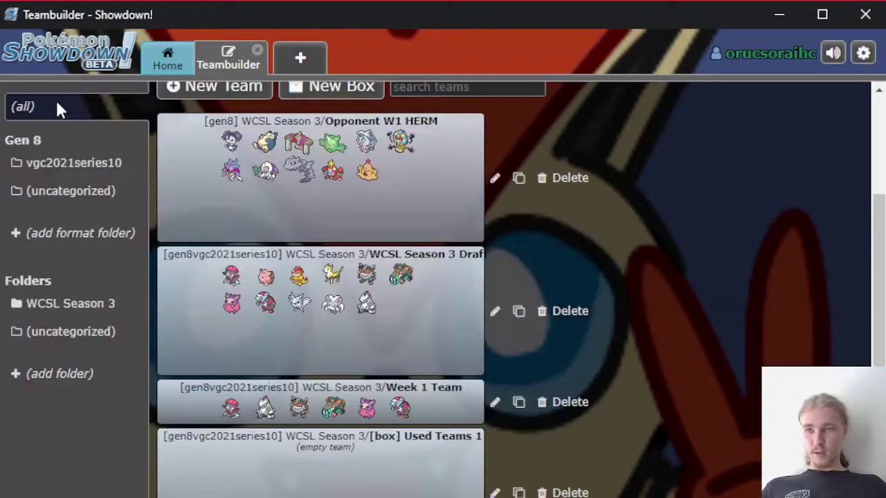
{"action": "left_click", "coordinate": [367, 402]}
{"action": "scroll", "coordinate": [481, 307], "scroll_direction": "down", "scroll_amount": 10}
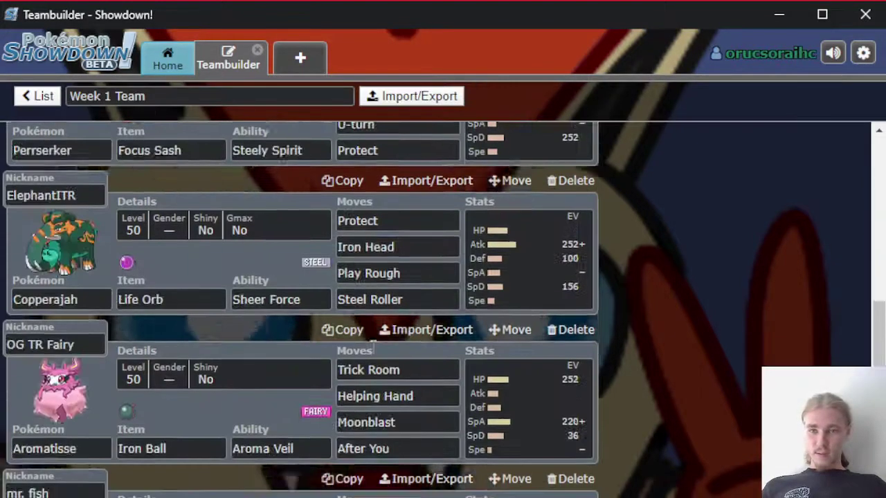
{"action": "left_click", "coordinate": [481, 307]}
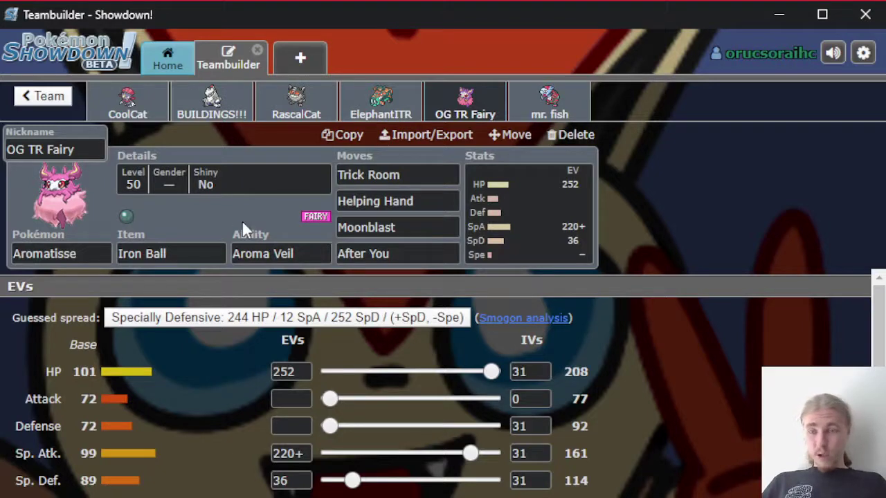
Step: Compare Aromatisse's EVs and Speed with Copperajah's spread, finishing back on Aromatisse
{"action": "scroll", "coordinate": [229, 374], "scroll_direction": "down", "scroll_amount": 2}
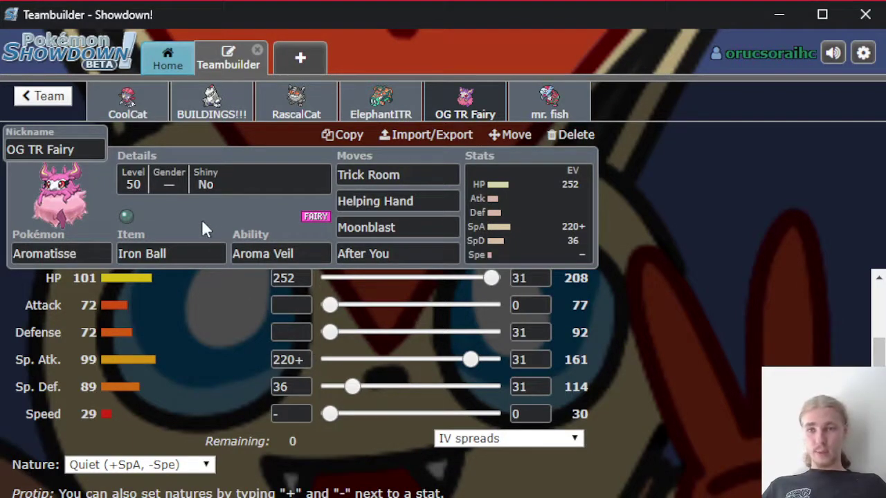
{"action": "left_click", "coordinate": [391, 102]}
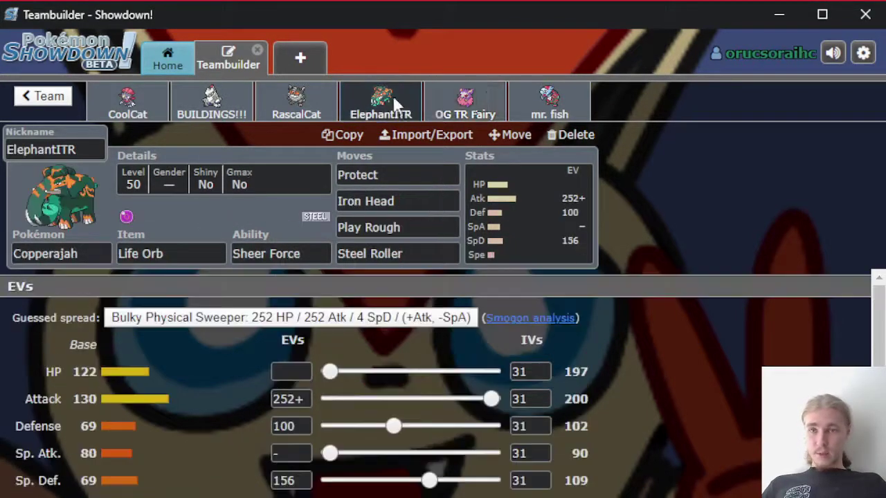
{"action": "left_click", "coordinate": [446, 102]}
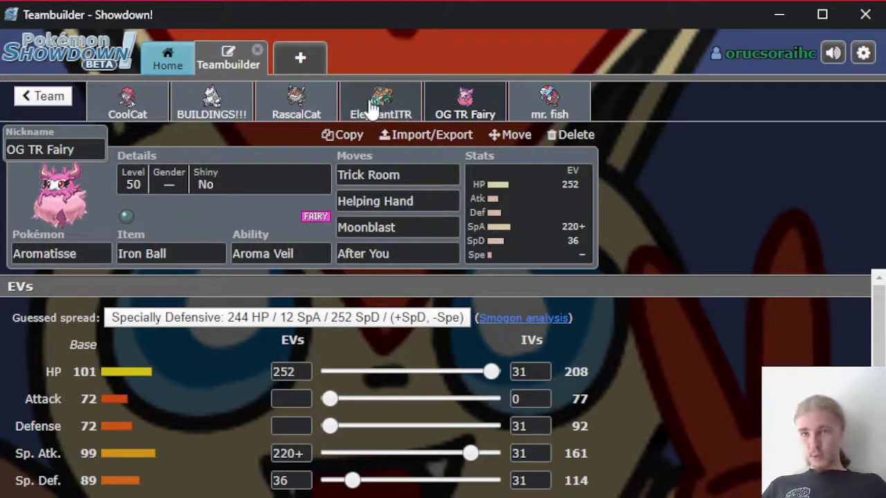
{"action": "left_click", "coordinate": [363, 95]}
{"action": "left_click", "coordinate": [449, 104]}
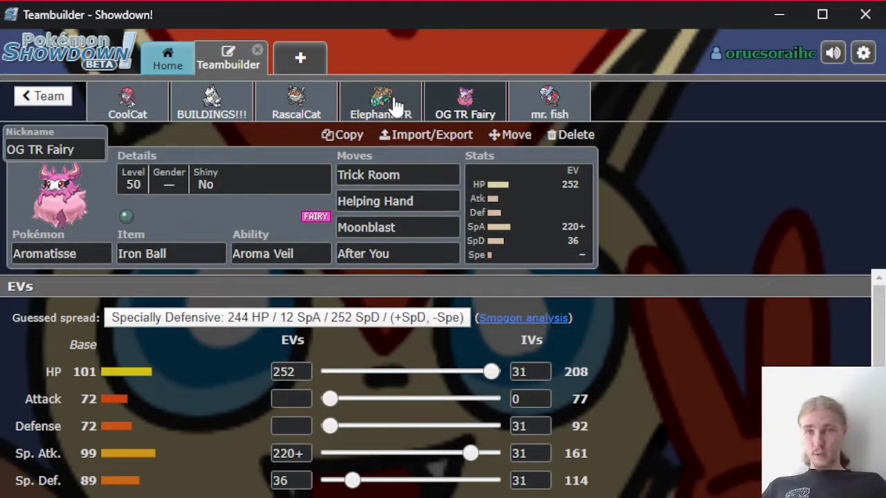
Step: Open Dracovish's set and read the details of its Wave Incense item, Strong Jaw ability and Fishious Rend move
{"action": "left_click", "coordinate": [541, 108]}
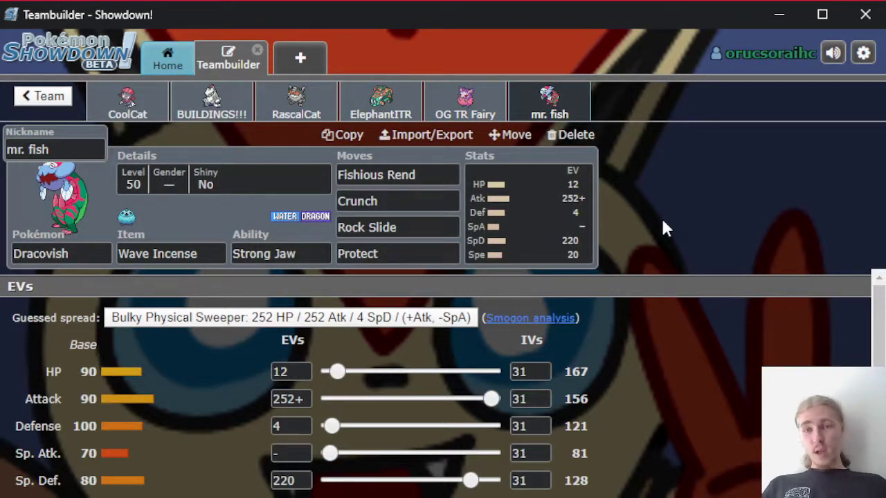
{"action": "left_click", "coordinate": [199, 254]}
{"action": "left_click", "coordinate": [308, 255]}
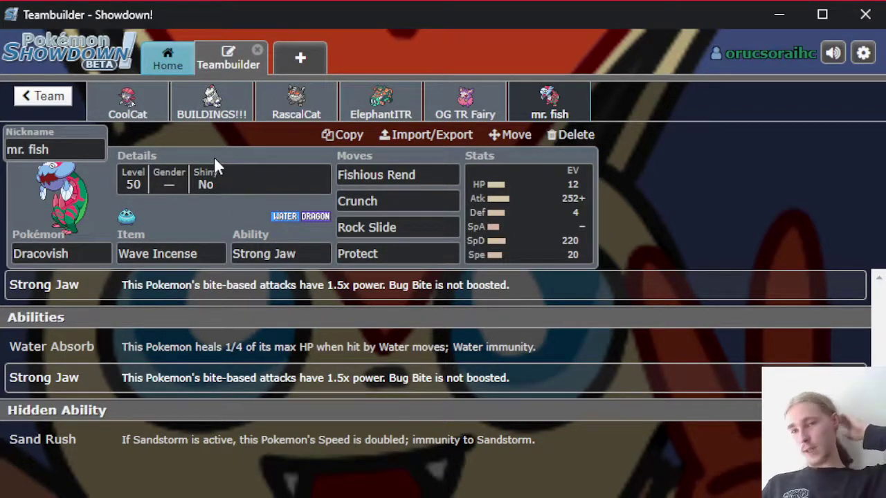
{"action": "left_click", "coordinate": [207, 251]}
{"action": "left_click", "coordinate": [429, 173]}
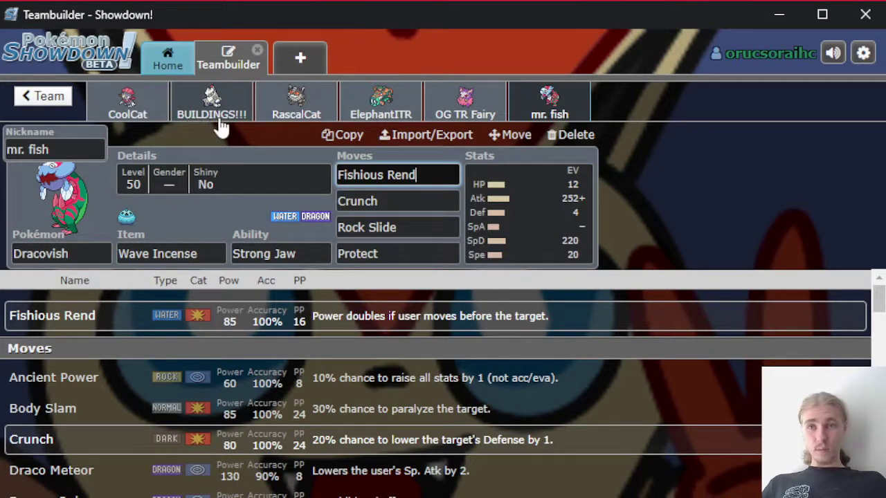
Step: Glance at Duraludon's set, return to Dracovish and read its Crunch, Rock Slide and Protect moves
{"action": "left_click", "coordinate": [220, 119]}
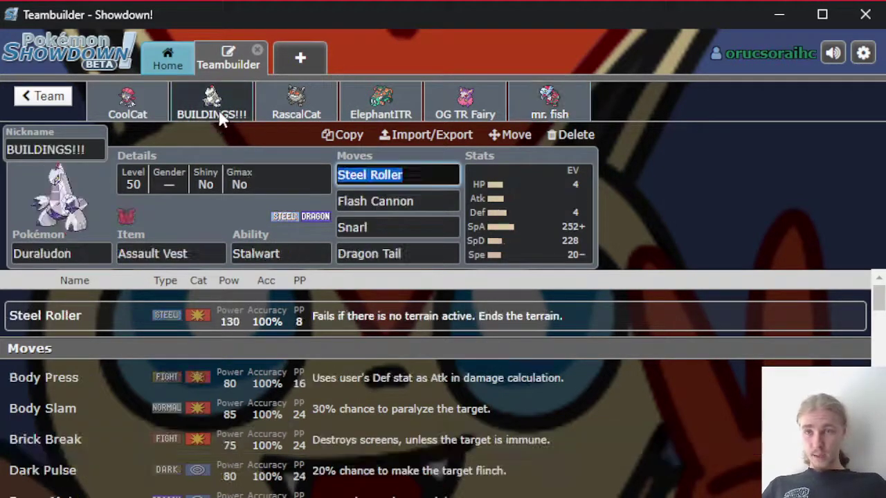
{"action": "left_click", "coordinate": [557, 103]}
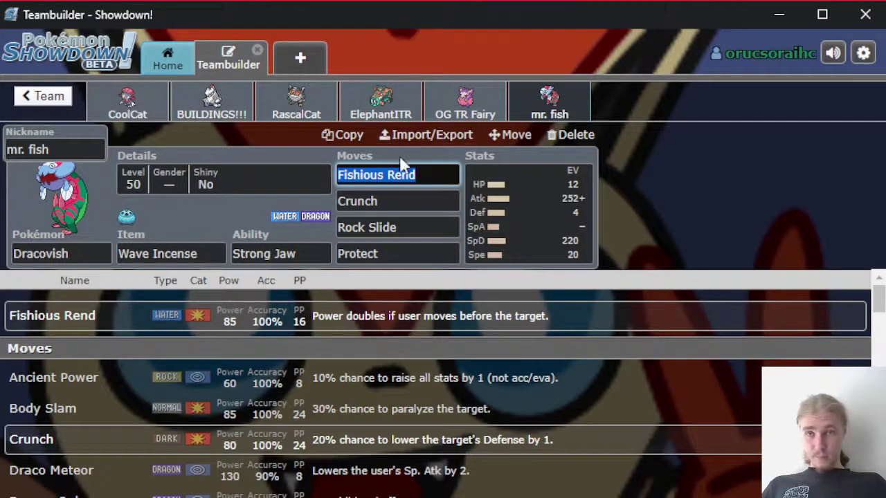
{"action": "left_click", "coordinate": [413, 199]}
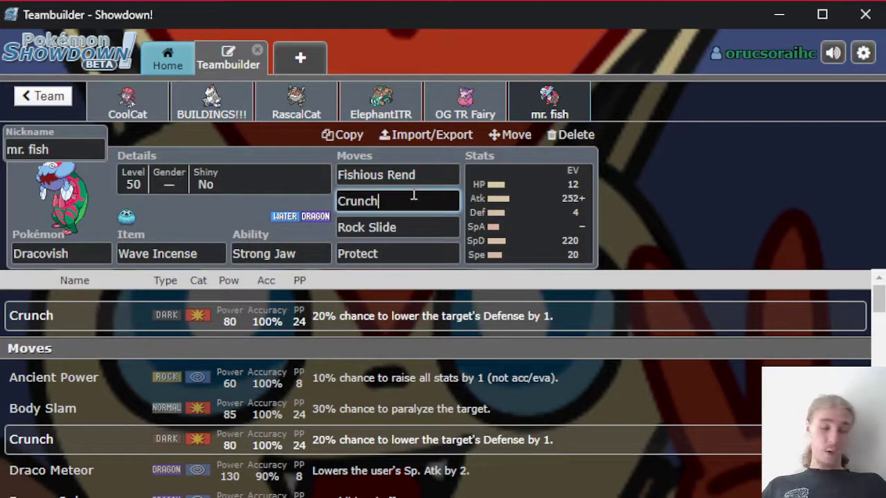
{"action": "left_click", "coordinate": [430, 227]}
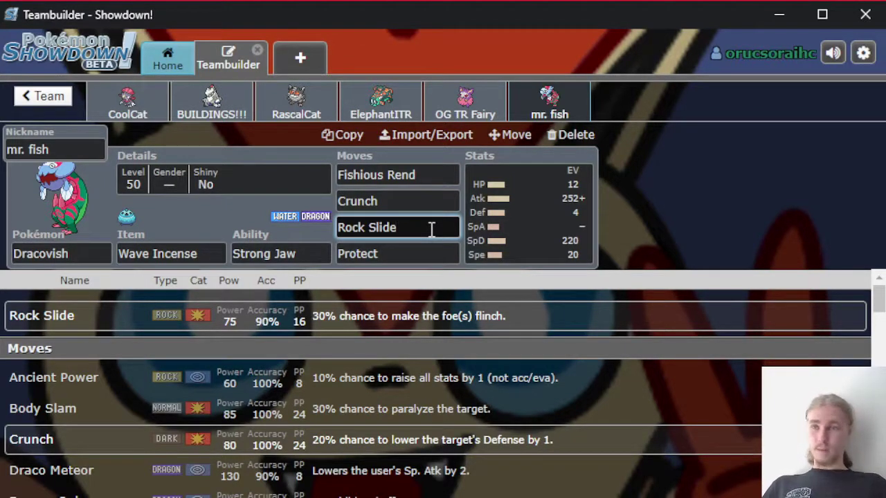
{"action": "left_click", "coordinate": [396, 252]}
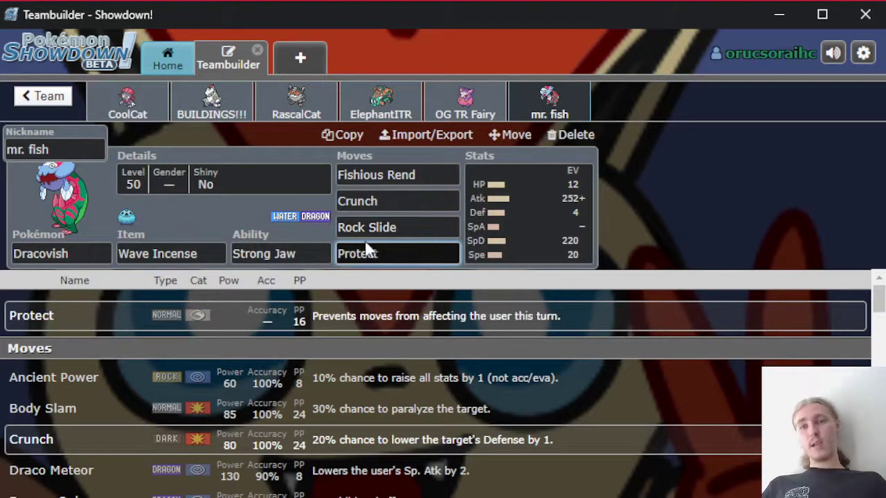
Step: Check Dracovish's Wave Incense item against its Fishious Rend move, finishing on the item details
{"action": "left_click", "coordinate": [211, 254]}
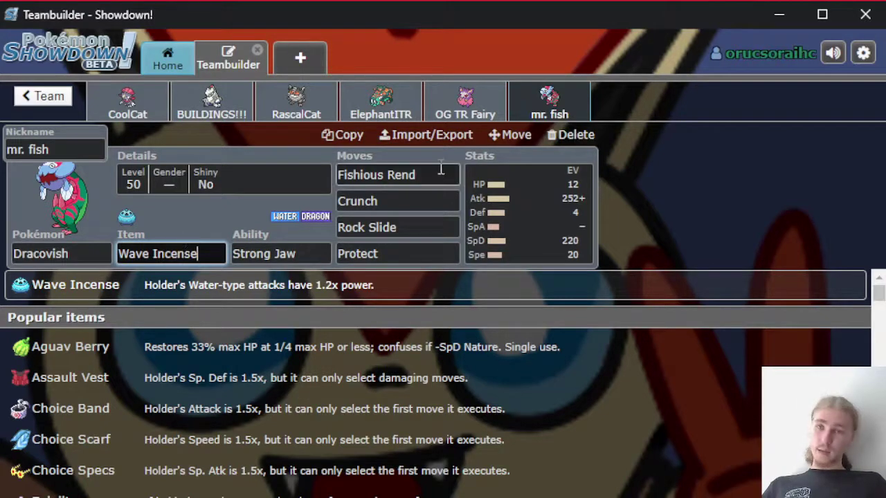
{"action": "left_click", "coordinate": [352, 177]}
{"action": "left_click", "coordinate": [201, 252]}
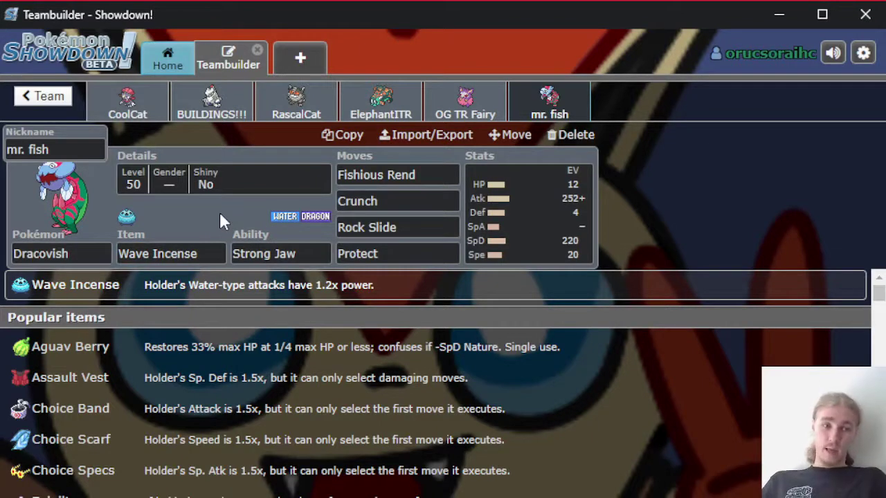
Step: Read Dracovish's Fishious Rend and Protect moves, glance at Aromatisse's and Duraludon's sets, and return to Dracovish
{"action": "left_click", "coordinate": [364, 180]}
{"action": "left_click", "coordinate": [390, 252]}
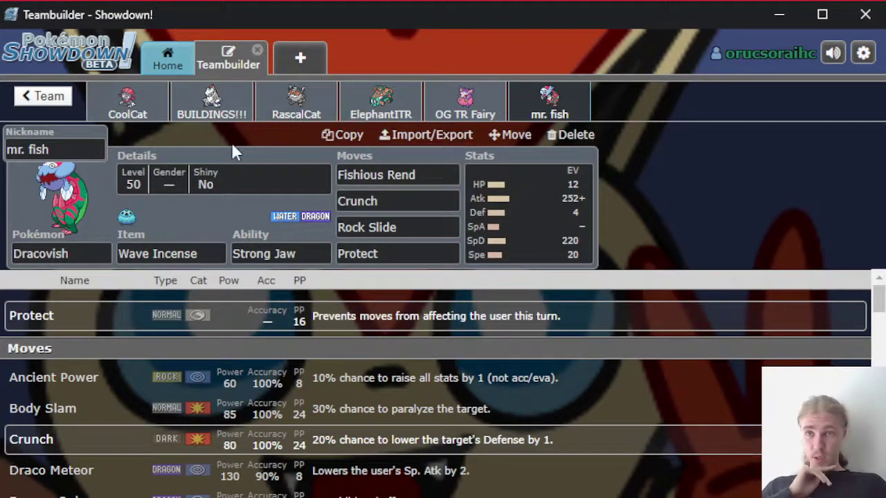
{"action": "left_click", "coordinate": [463, 111]}
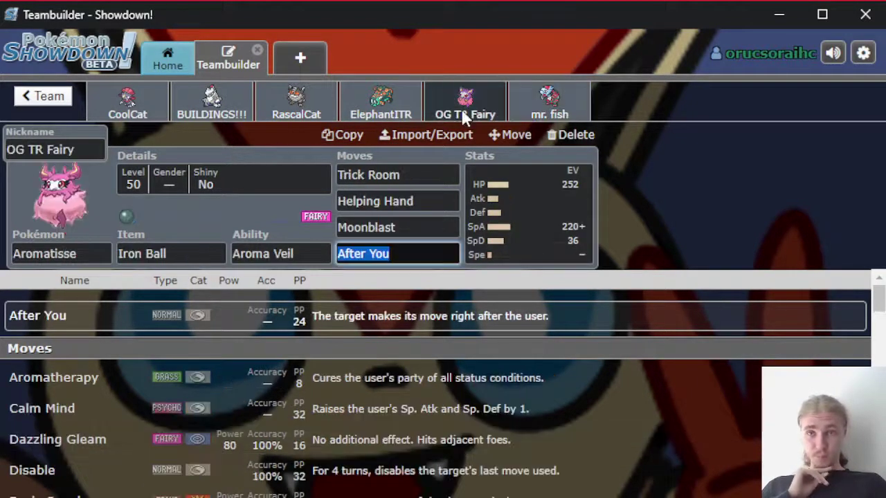
{"action": "left_click", "coordinate": [212, 110]}
{"action": "left_click", "coordinate": [535, 112]}
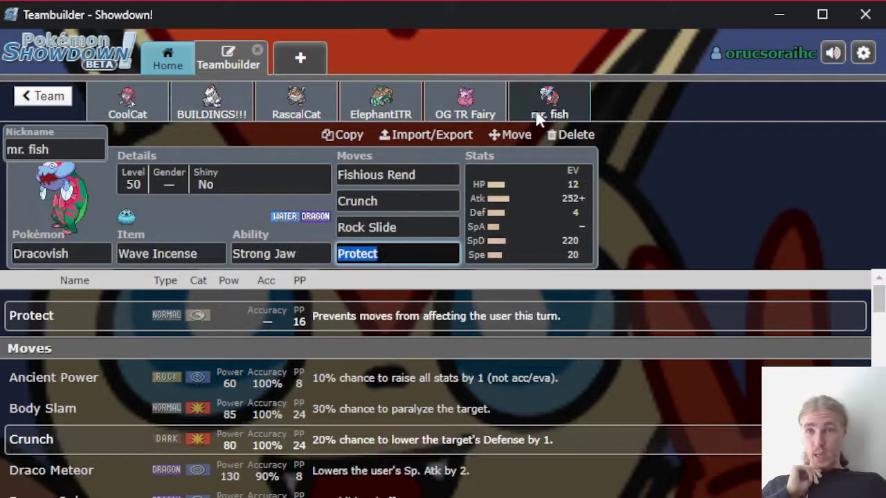
Step: Compare Duraludon's set with Weavile's as a pairing, finishing on Duraludon's Dragon Tail details
{"action": "left_click", "coordinate": [216, 118]}
{"action": "left_click", "coordinate": [135, 115]}
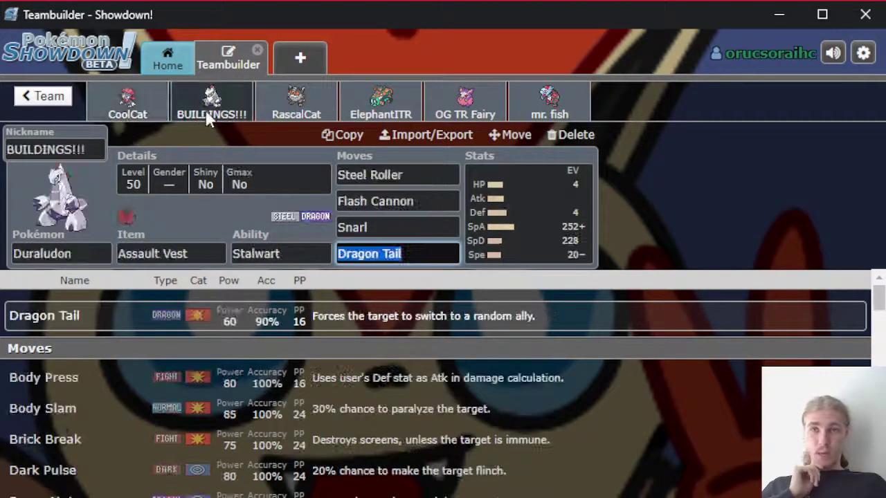
{"action": "left_click", "coordinate": [223, 142]}
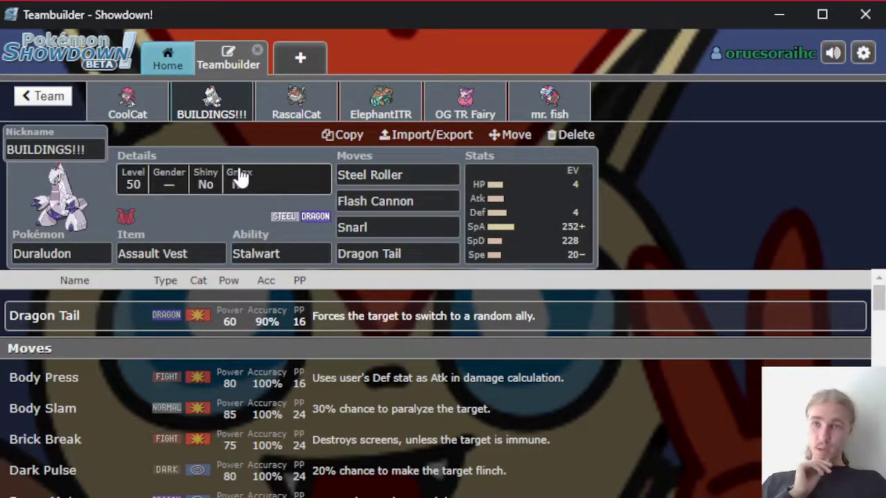
{"action": "left_click", "coordinate": [206, 111]}
{"action": "left_click", "coordinate": [148, 99]}
{"action": "left_click", "coordinate": [175, 98]}
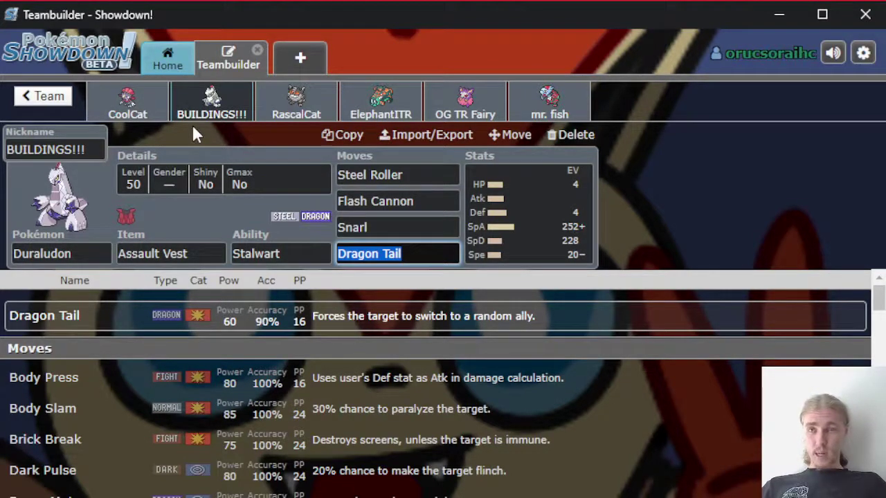
Step: Review Dracovish's set once more and go back to Duraludon's set to compare the two
{"action": "left_click", "coordinate": [540, 121]}
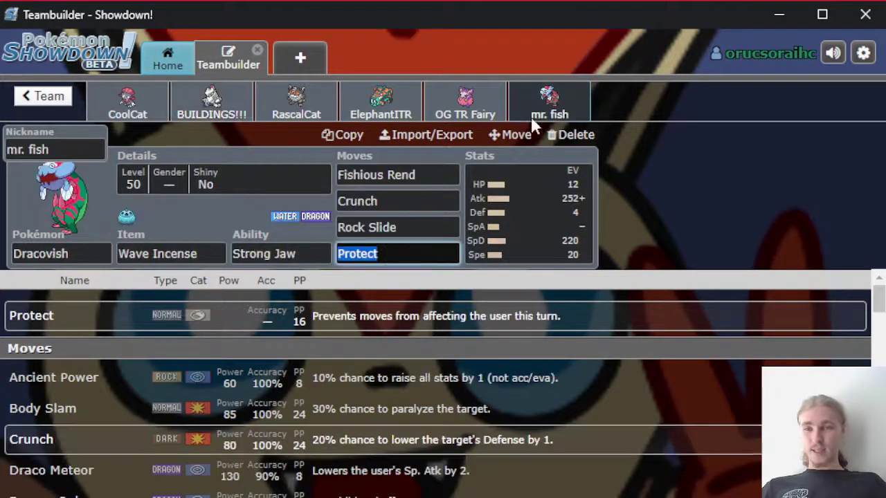
{"action": "left_click", "coordinate": [249, 128]}
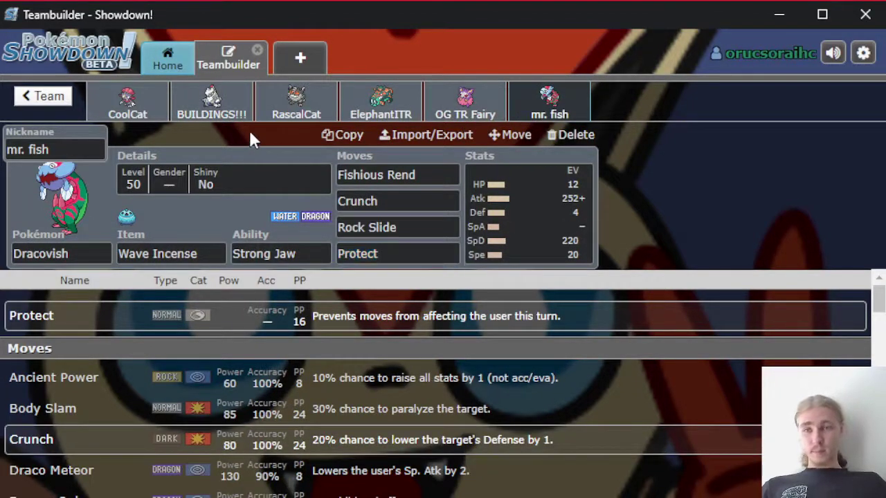
{"action": "left_click", "coordinate": [200, 121]}
{"action": "left_click", "coordinate": [142, 125]}
{"action": "left_click", "coordinate": [210, 119]}
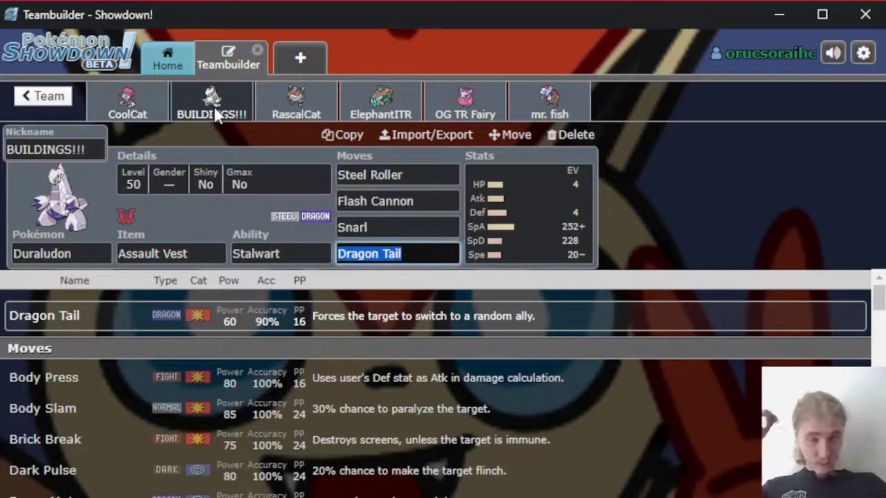
Step: Compare Aromatisse's Trick Room set with Weavile's Beat Up set, finishing on Aromatisse's After You details
{"action": "left_click", "coordinate": [465, 104]}
{"action": "left_click", "coordinate": [128, 111]}
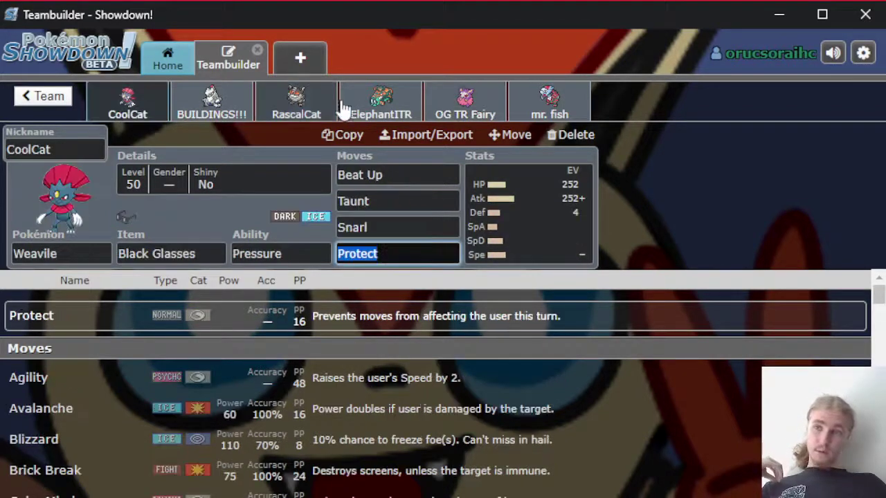
{"action": "left_click", "coordinate": [451, 113]}
{"action": "left_click", "coordinate": [119, 113]}
{"action": "left_click", "coordinate": [436, 117]}
{"action": "left_click", "coordinate": [434, 112]}
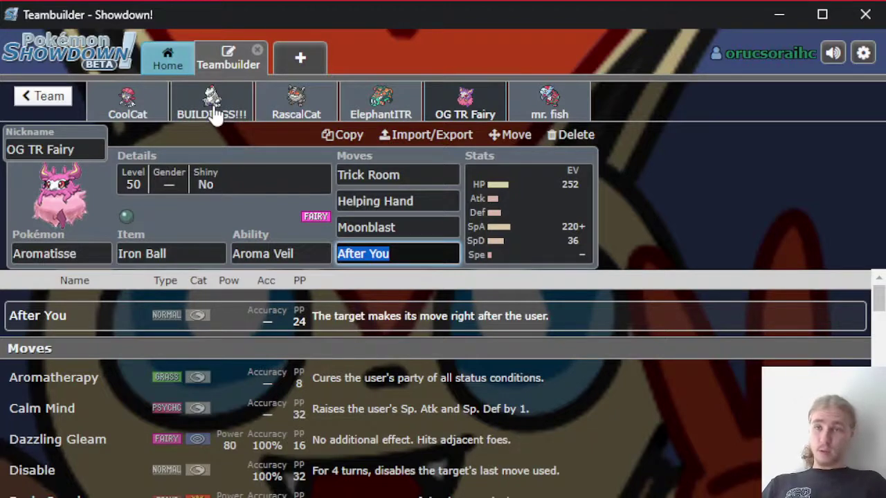
{"action": "left_click", "coordinate": [261, 149]}
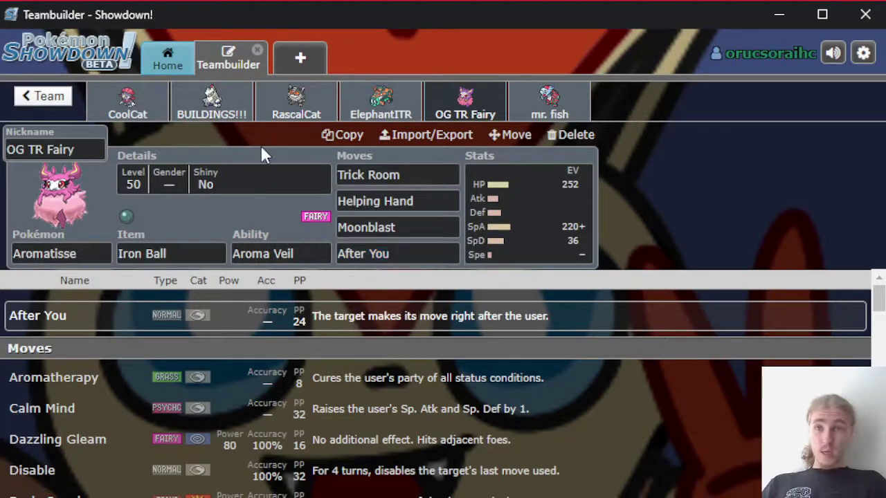